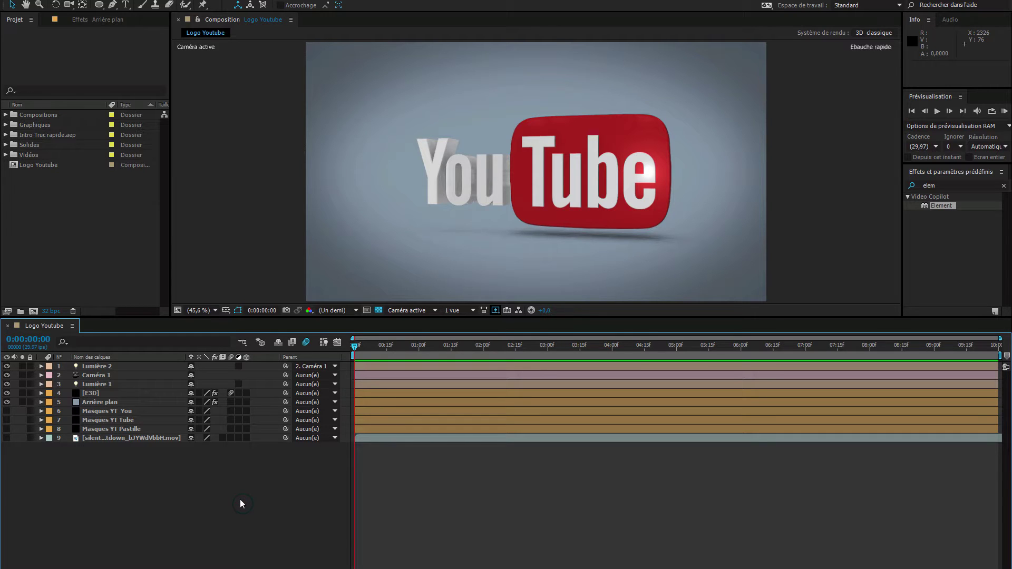
# - Create a new HDTV 1080 29,97 composition named Logo YT tutoriel, 10 seconds long
pyautogui.press('space')
pyautogui.click(21, 0)
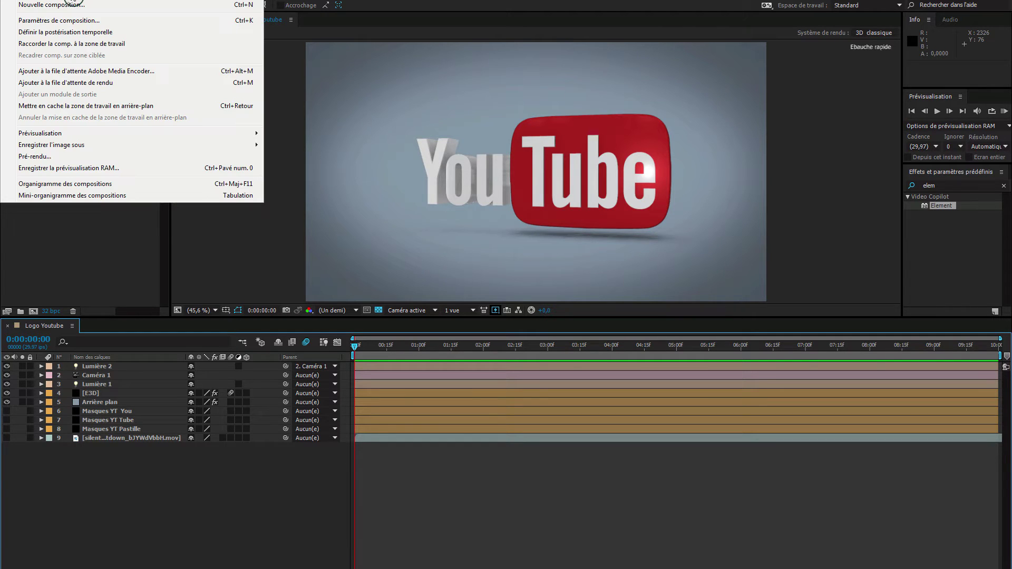
pyautogui.click(69, 7)
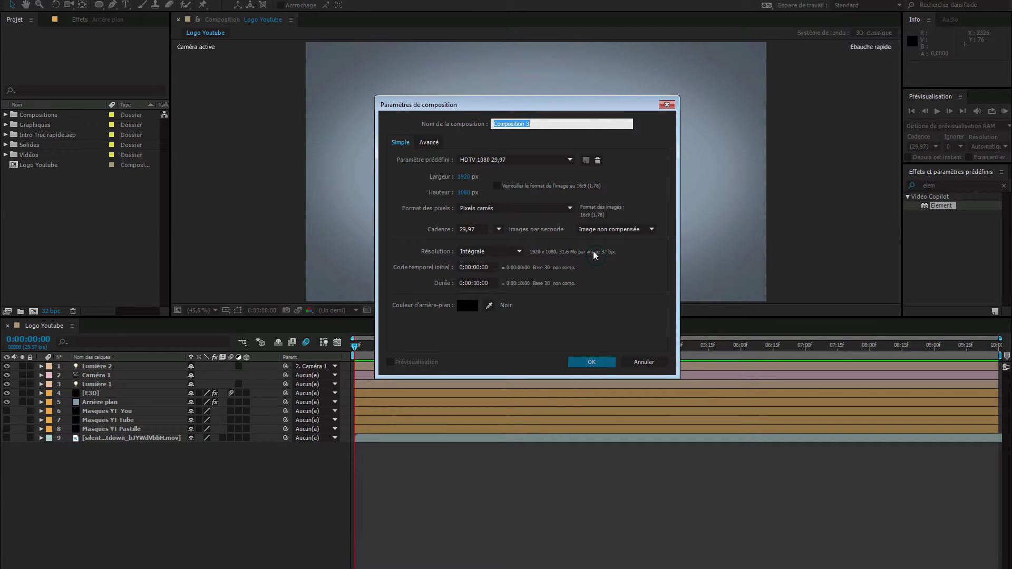
pyautogui.write('Logo YT tutoriel')
pyautogui.click(599, 364)
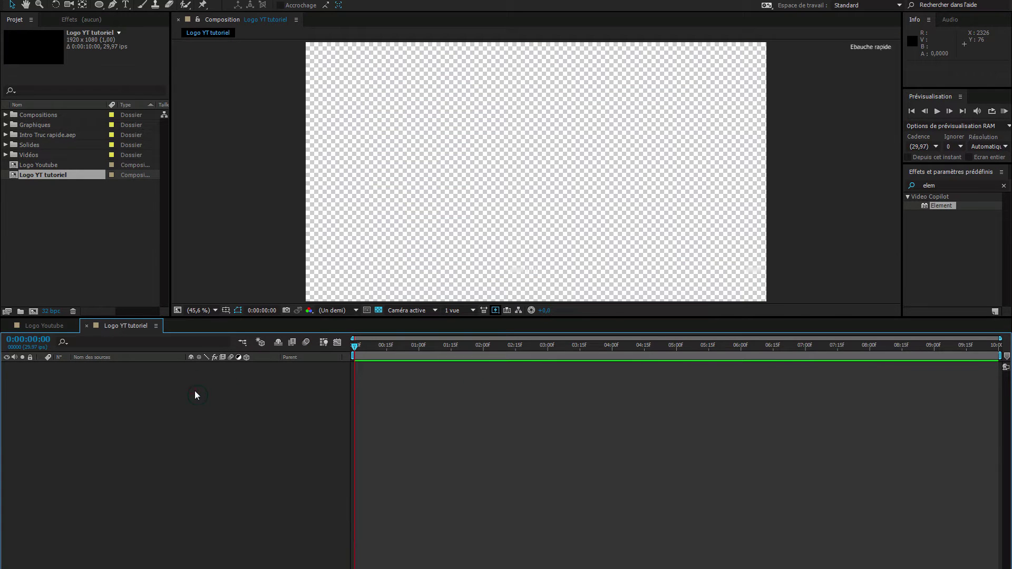
# - Copy the Arrière plan layer from the Logo Youtube composition into Logo YT tutoriel
pyautogui.click(38, 326)
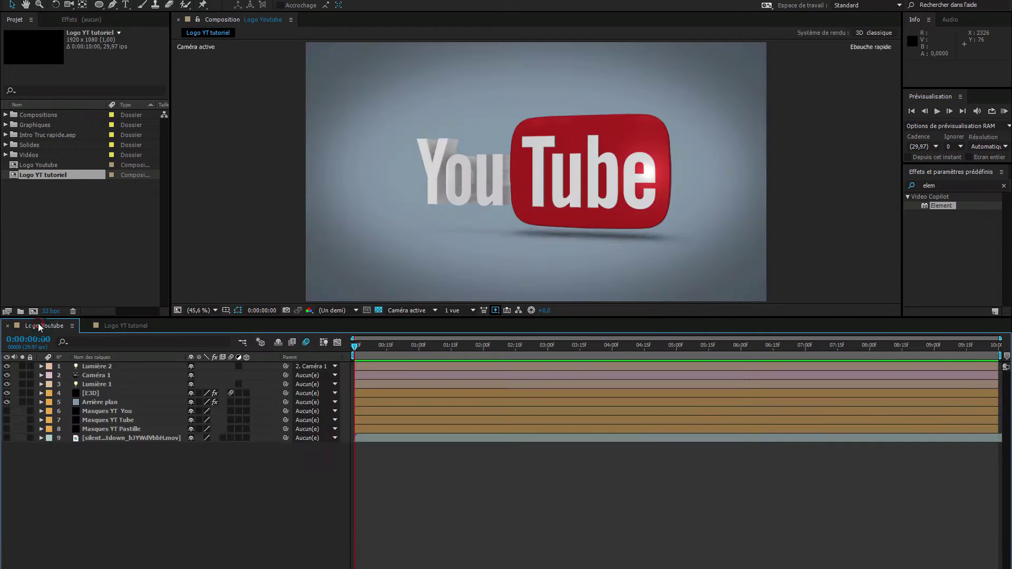
pyautogui.click(108, 403)
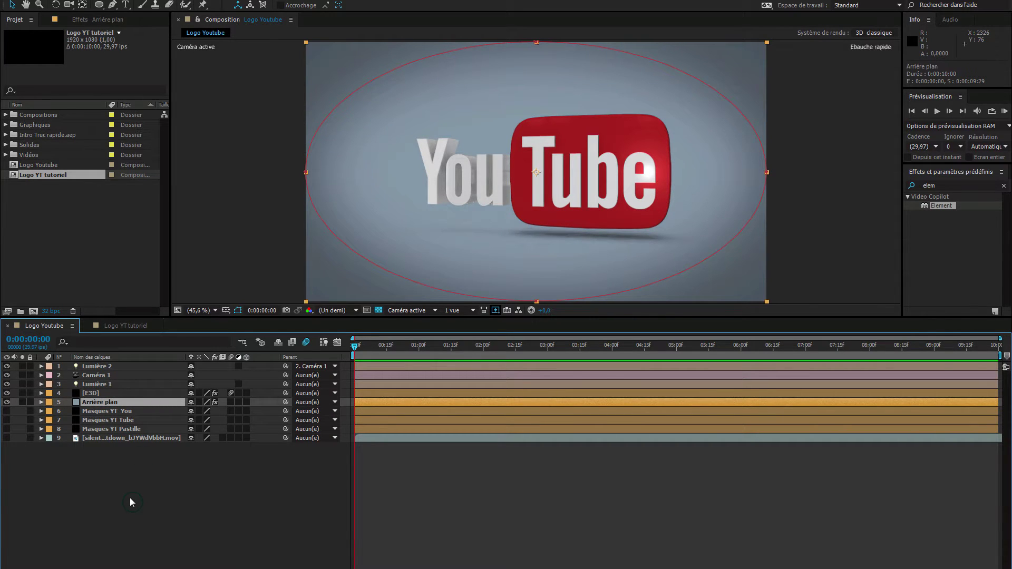
pyautogui.hotkey('ctrl', 'c')
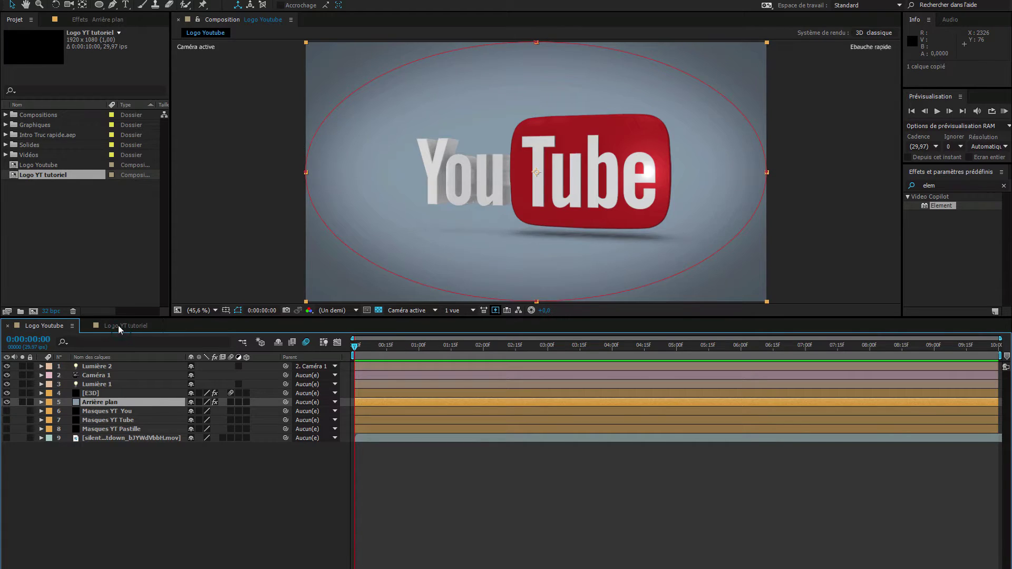
pyautogui.click(119, 326)
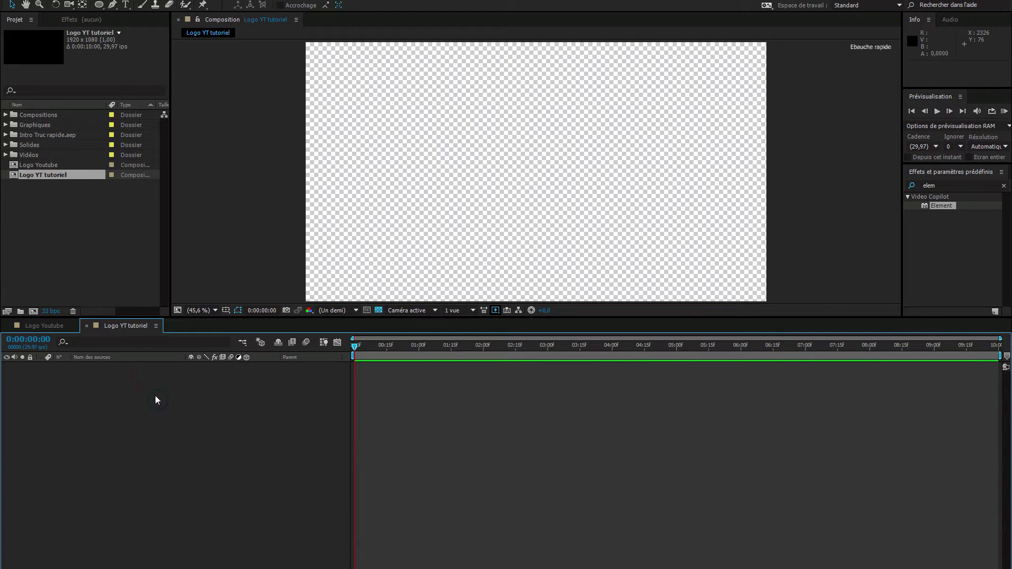
pyautogui.hotkey('ctrl', 'v')
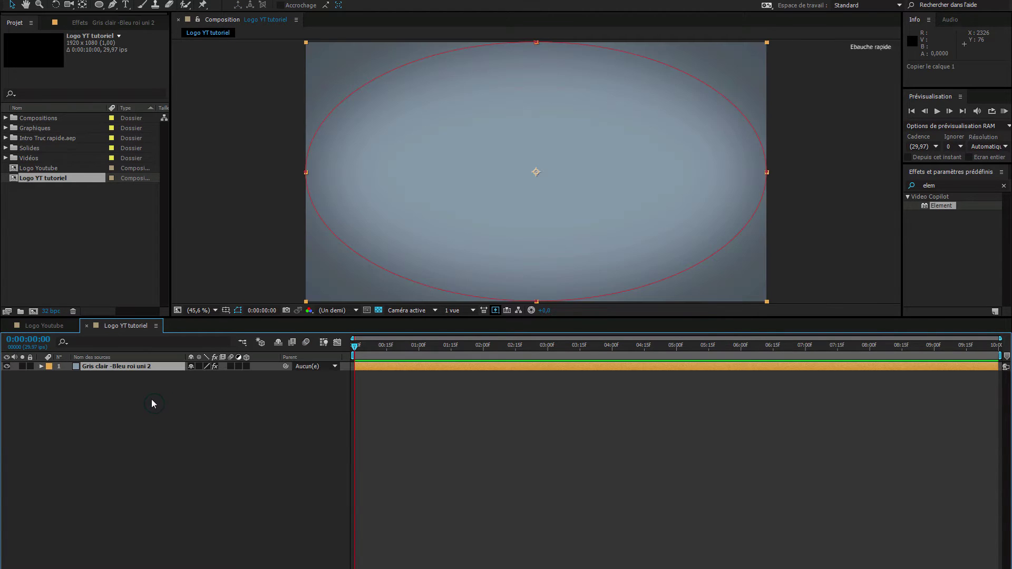
# - Name the pasted background layer Arrière plan and deselect it
pyautogui.press('Return')
pyautogui.write('Arrière plan')
pyautogui.press('Return')
pyautogui.click(137, 369)
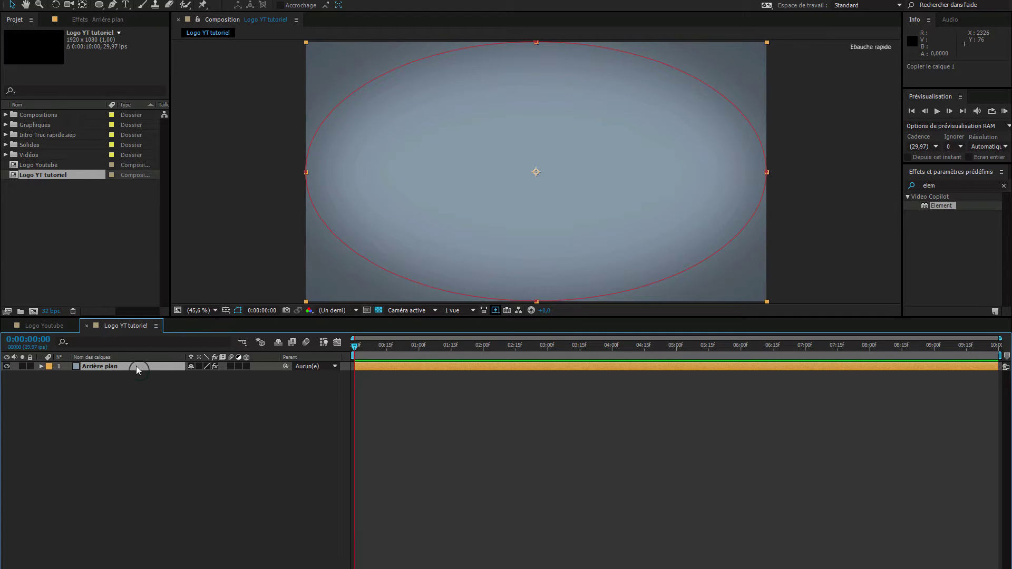
pyautogui.click(177, 411)
# - Create a black 1920 x 1080 px solid named E3D and apply the Video Copilot Element effect to it
pyautogui.rightClick(227, 399)
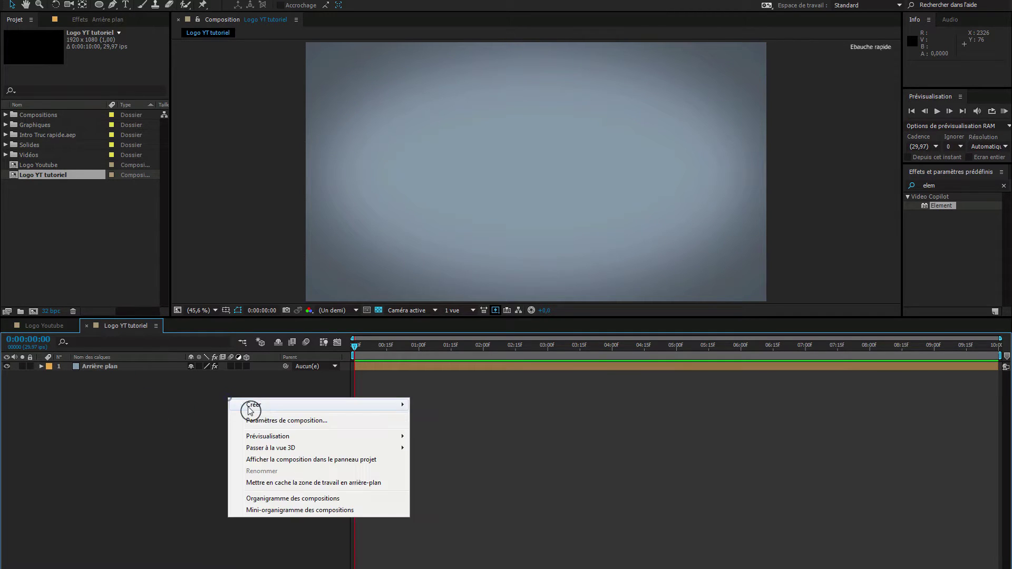
pyautogui.moveTo(258, 406)
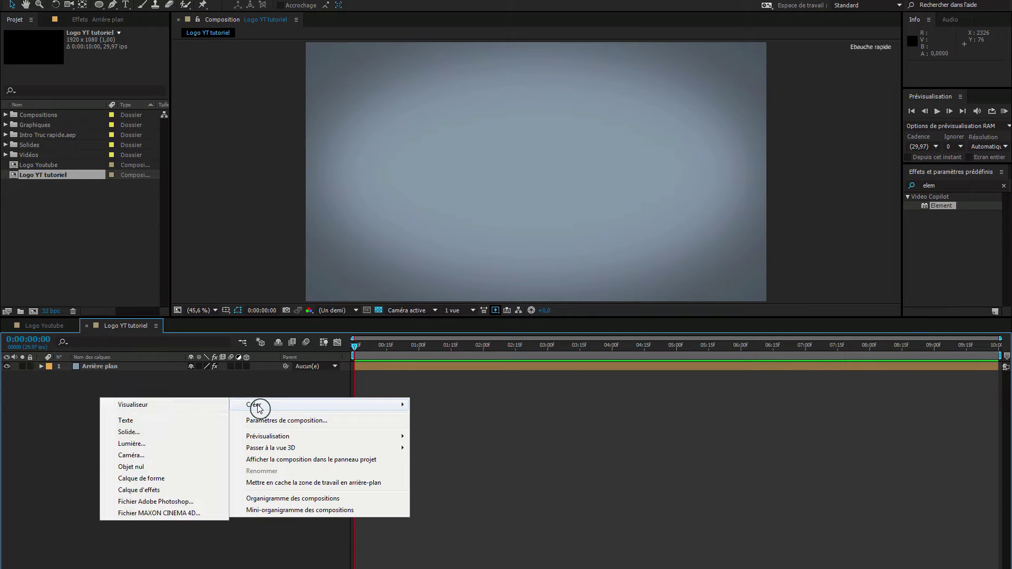
pyautogui.click(152, 433)
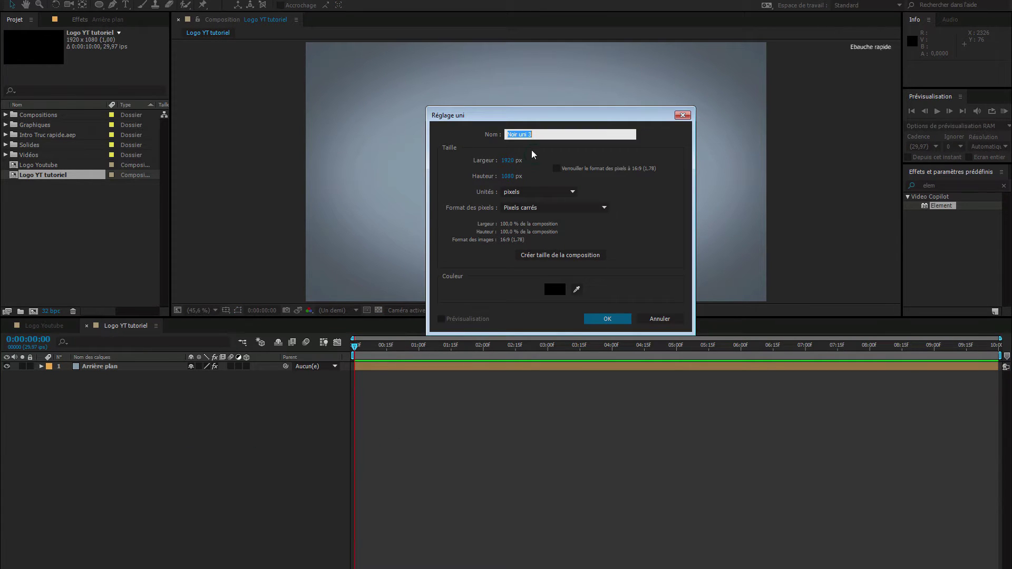
pyautogui.write('E3D')
pyautogui.press('Return')
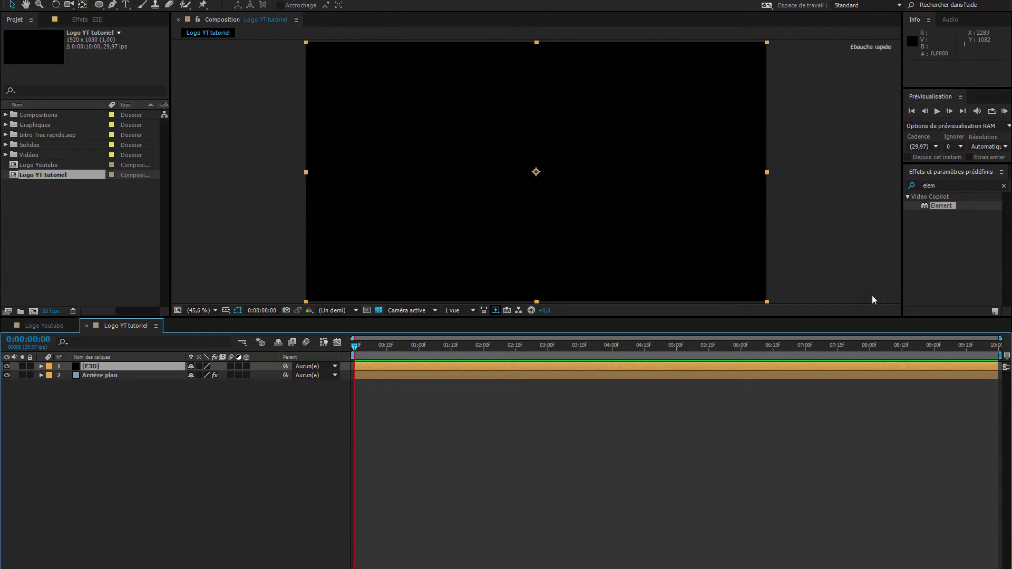
pyautogui.moveTo(926, 208); pyautogui.dragTo(120, 366)
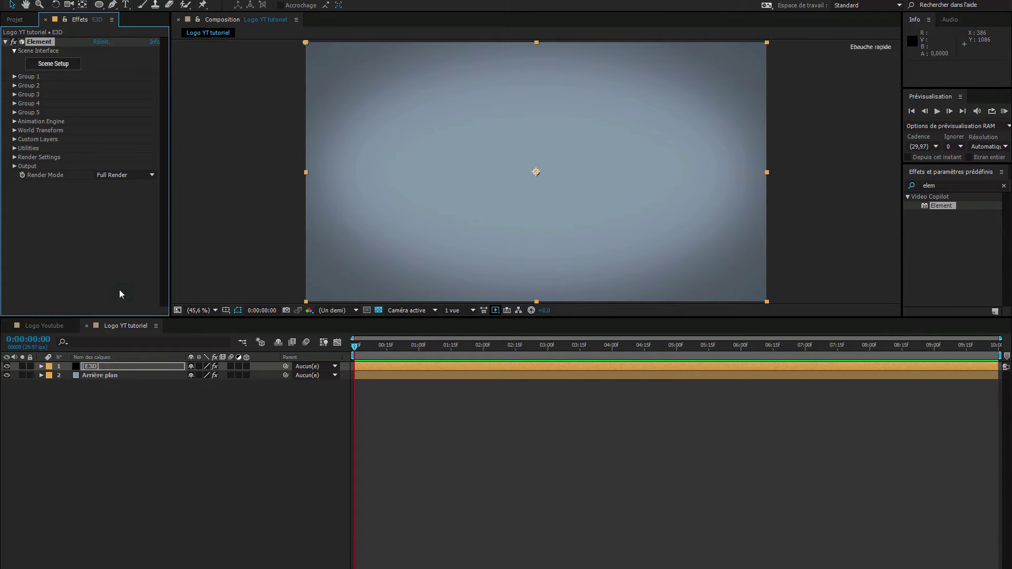
# - Add a two-node camera with the 35 mm preset to the composition
pyautogui.rightClick(236, 419)
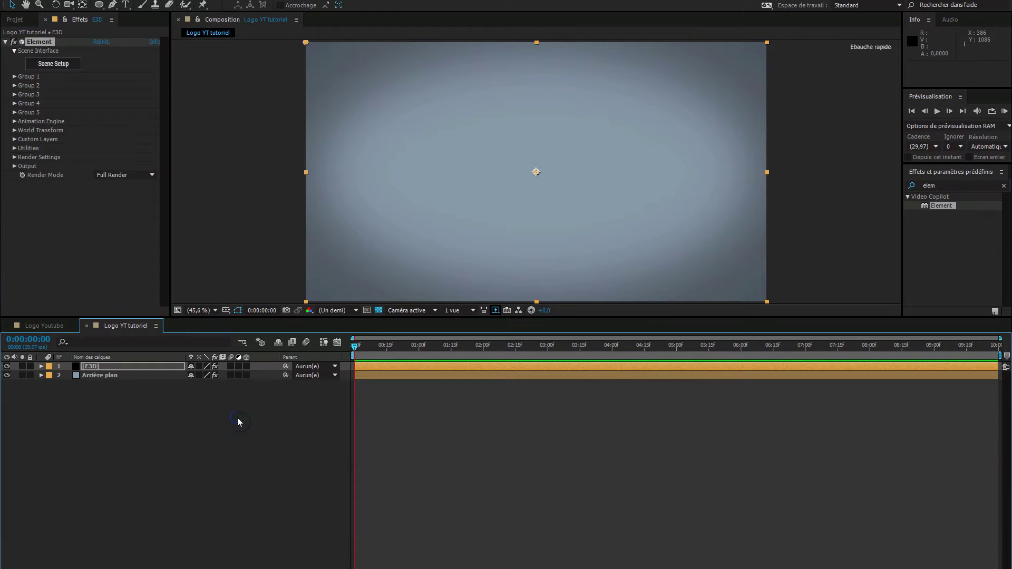
pyautogui.moveTo(255, 425)
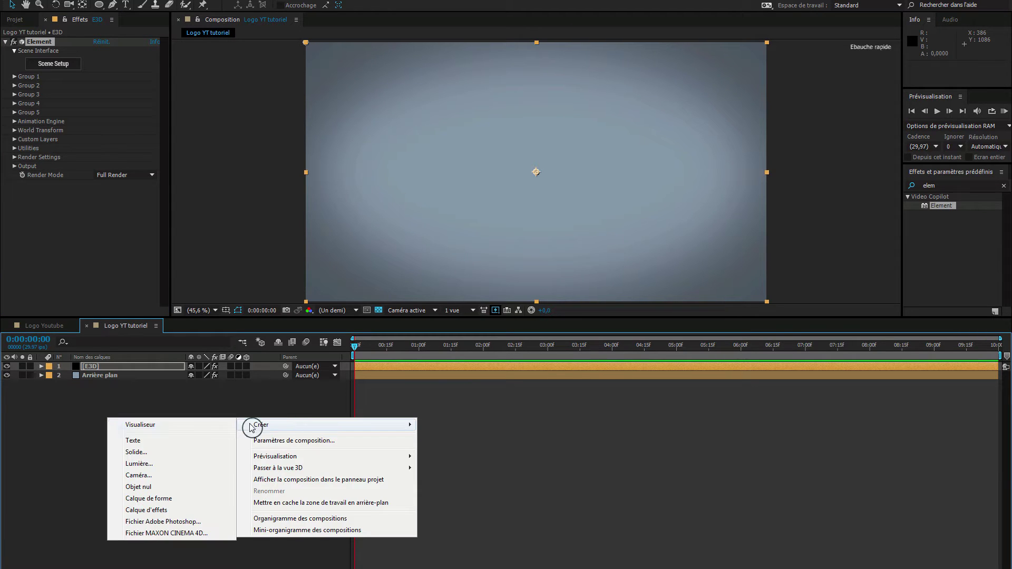
pyautogui.click(159, 476)
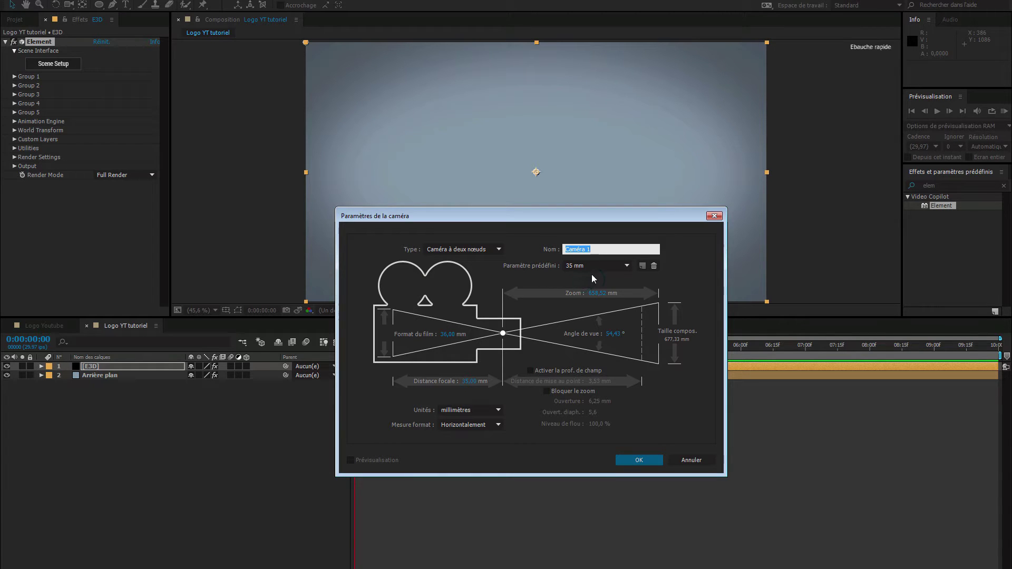
pyautogui.click(641, 460)
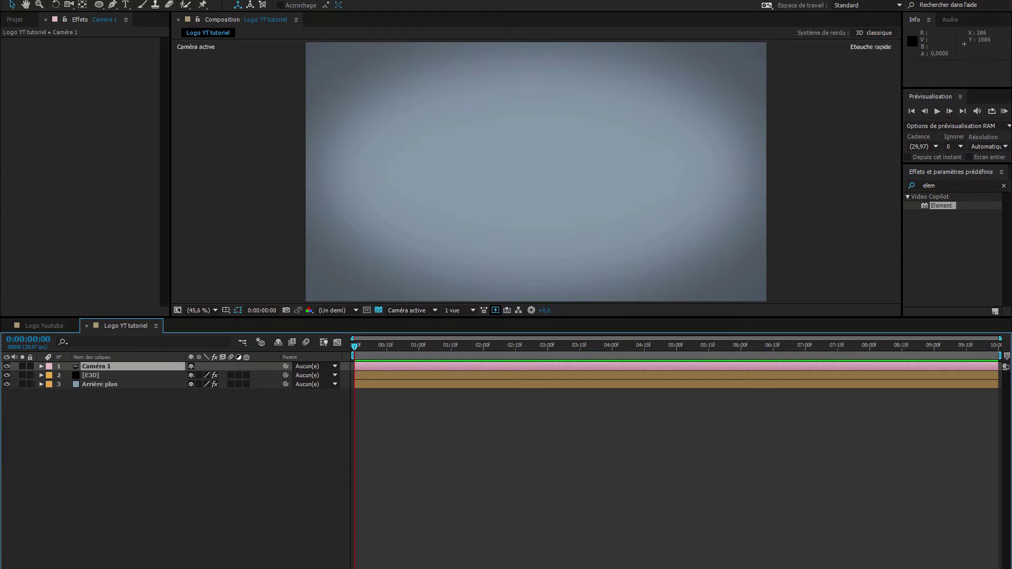
# - Switch to Youtube.ai in Illustrator and select all of the logo's vector paths for copying
pyautogui.hotkey('alt', 'Tab')
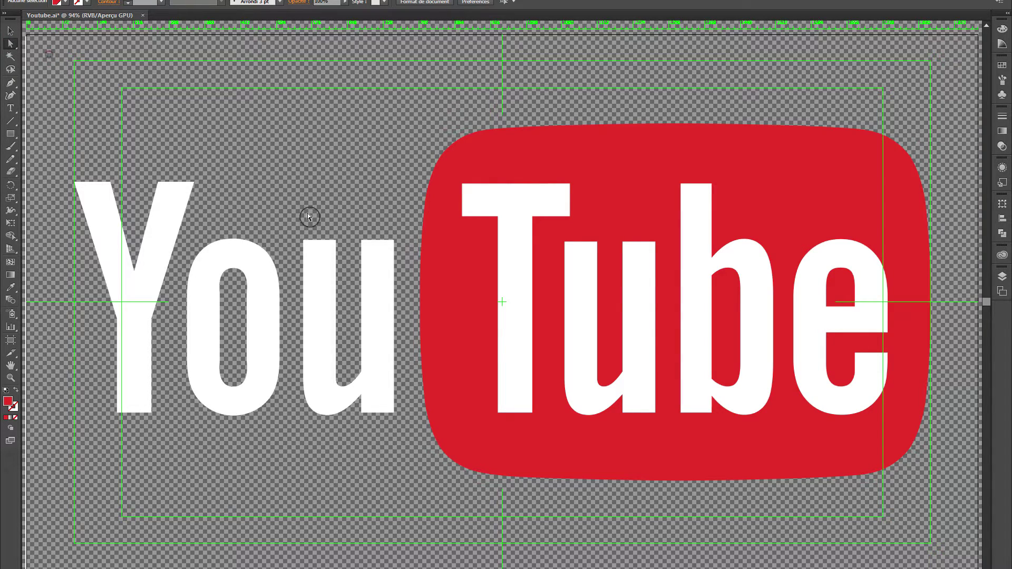
pyautogui.hotkey('ctrl', 'a')
pyautogui.click(791, 550)
pyautogui.hotkey('ctrl', 'a')
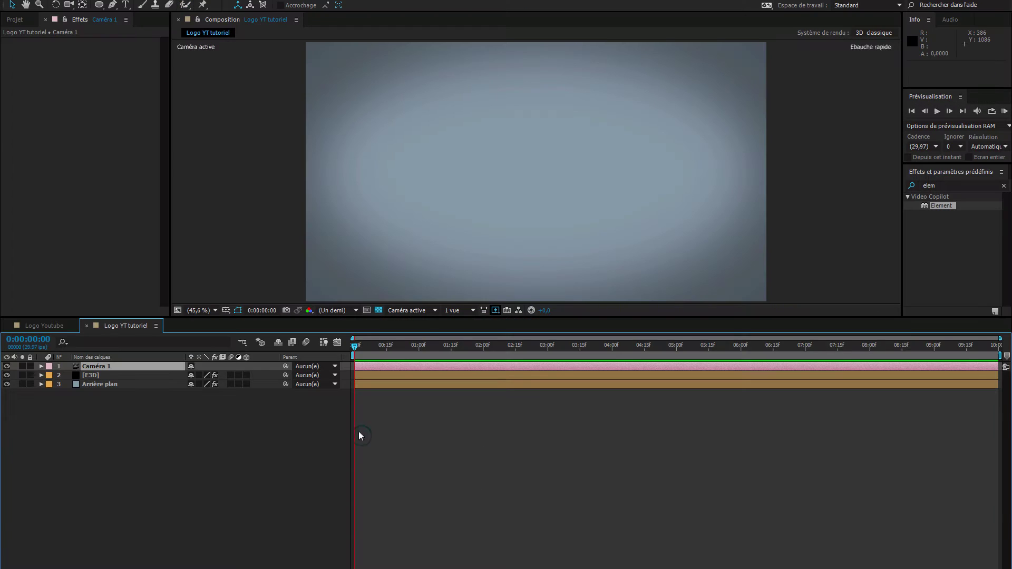
# - In the After Effects composition, create a black 1920 x 1080 px solid named Masques YT and move it below all other layers
pyautogui.rightClick(148, 407)
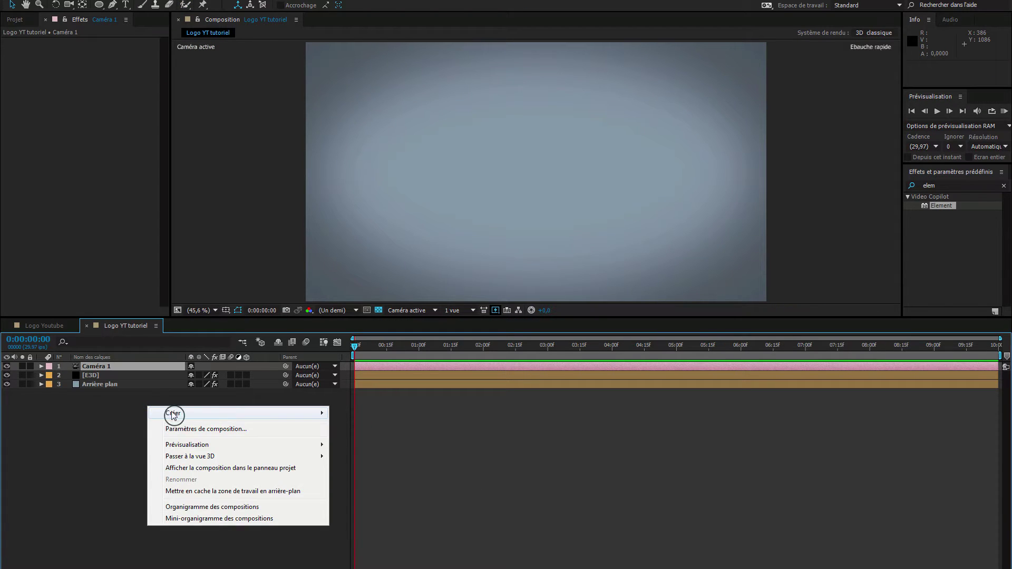
pyautogui.moveTo(168, 413)
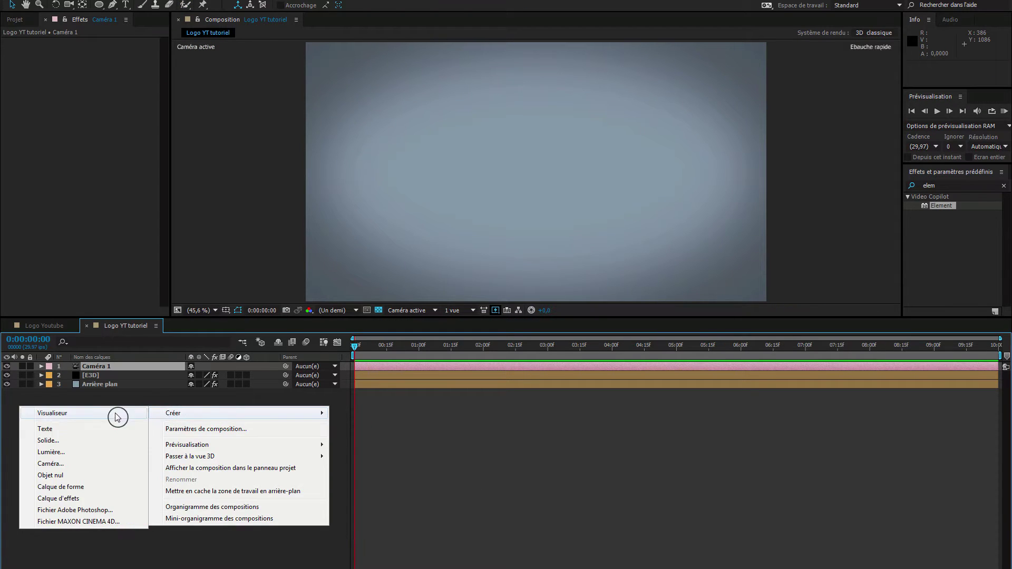
pyautogui.click(82, 445)
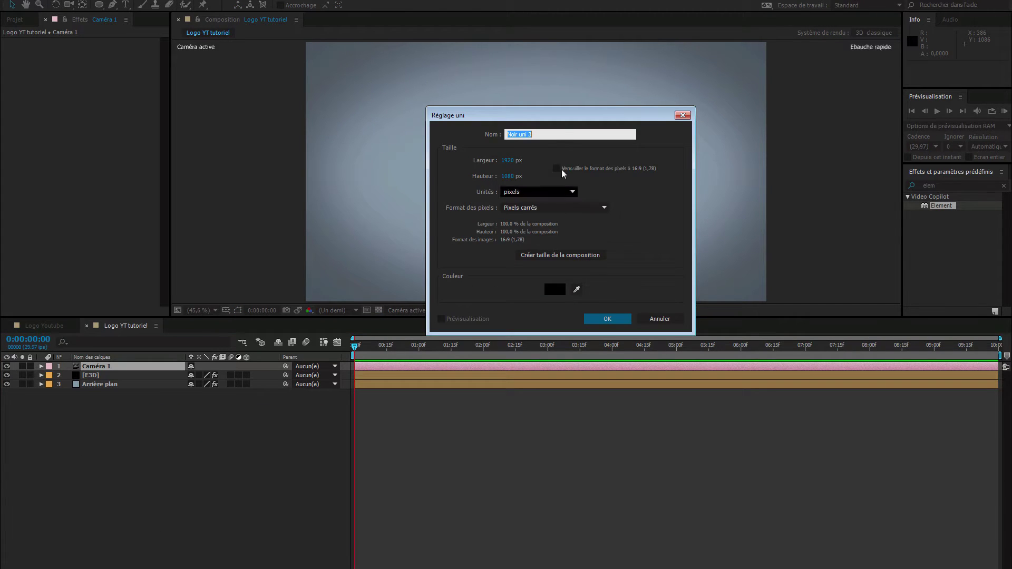
pyautogui.write('Masques Y')
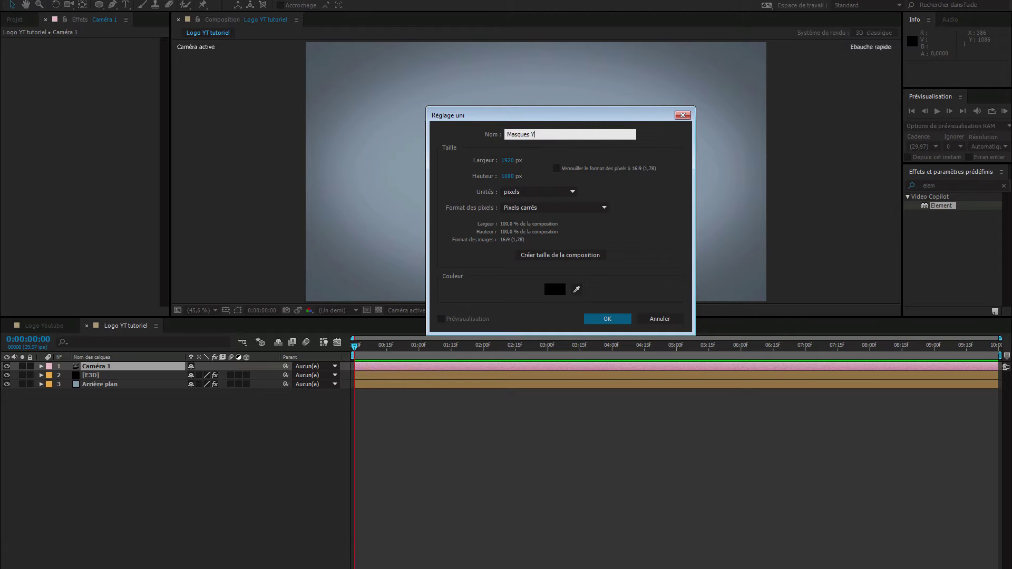
pyautogui.write('T')
pyautogui.click(604, 318)
pyautogui.moveTo(147, 364); pyautogui.dragTo(147, 401)
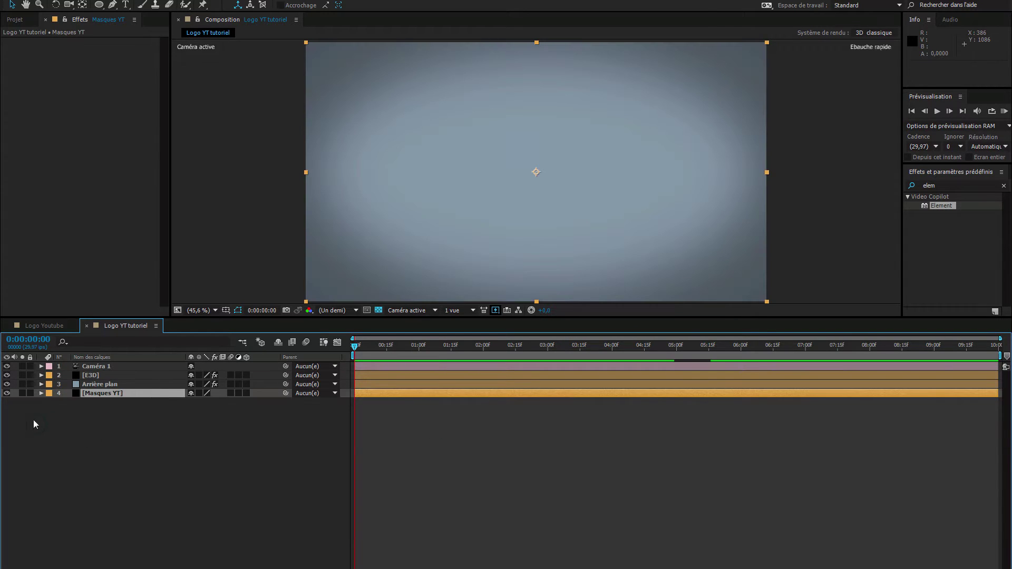
# - Paste the logo paths as masks onto the Masques YT layer and duplicate that layer twice
pyautogui.click(122, 393)
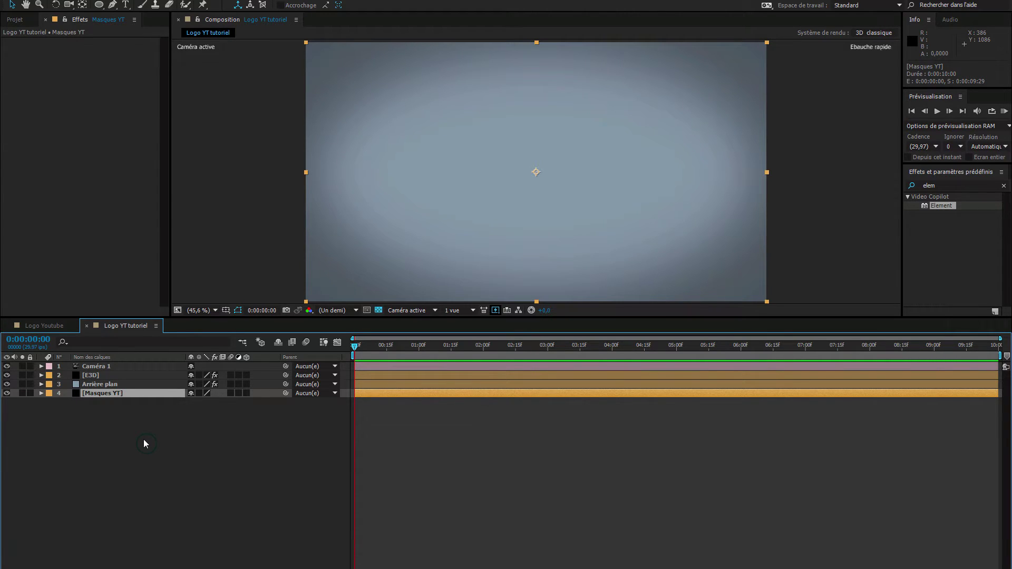
pyautogui.hotkey('ctrl', 'v')
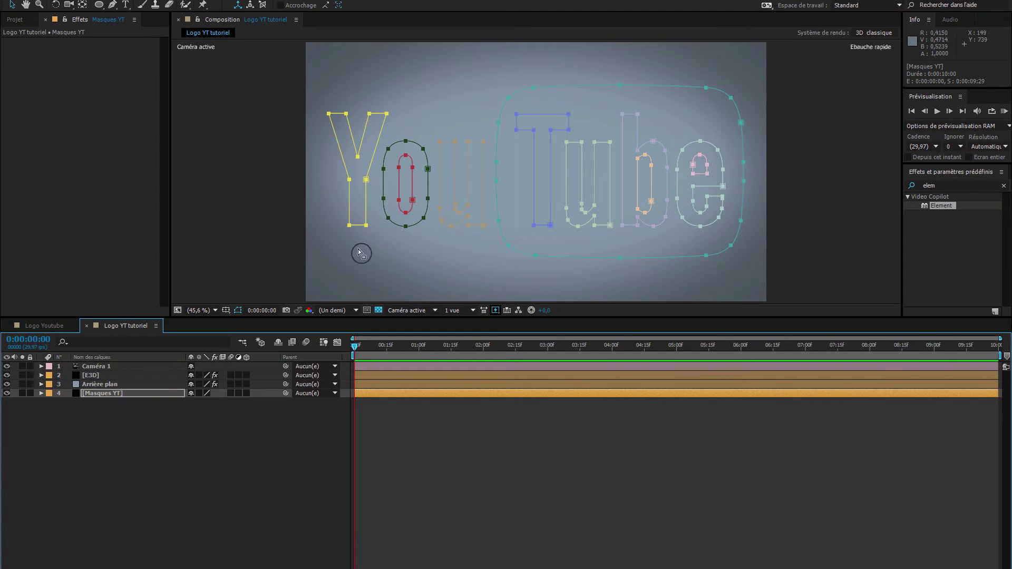
pyautogui.hotkey('ctrl', 'z')
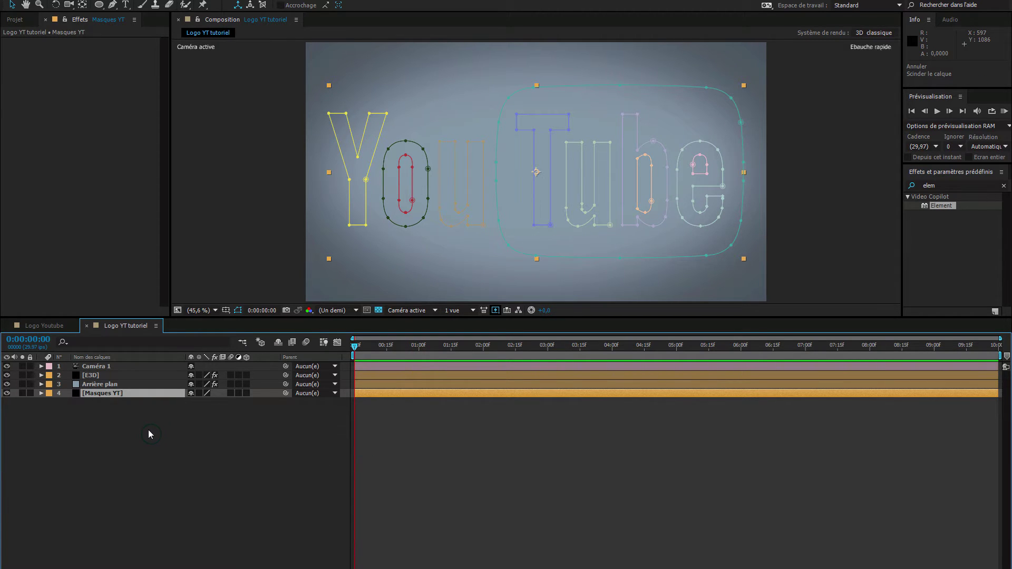
pyautogui.hotkey('ctrl', 'd')
pyautogui.hotkey('ctrl', 'd')
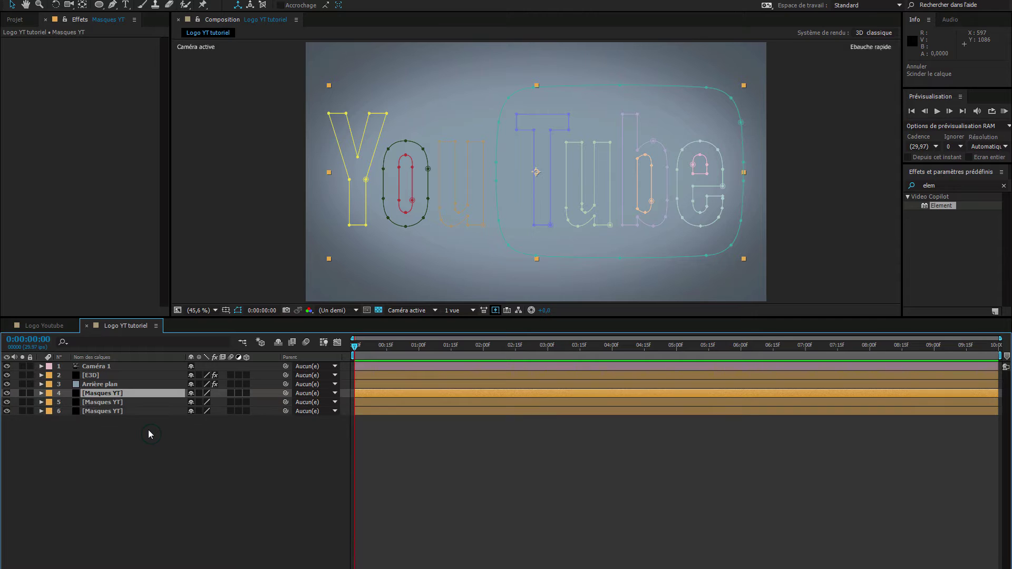
# - Rename the bottommost Masques YT layer Pastille and the one directly above it Tube
pyautogui.click(125, 403)
pyautogui.click(123, 412)
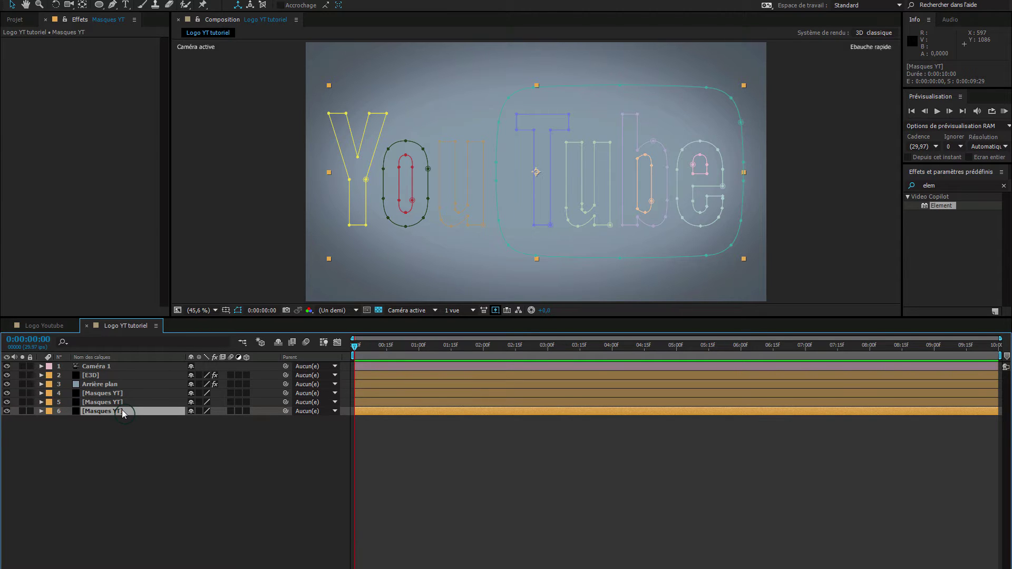
pyautogui.press('Return')
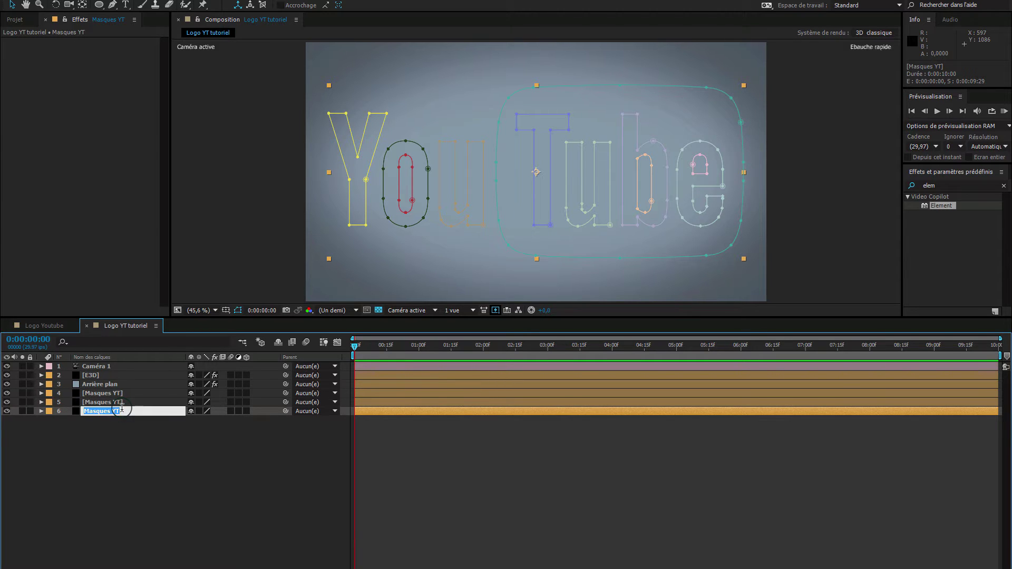
pyautogui.write('Pastille')
pyautogui.press('Return')
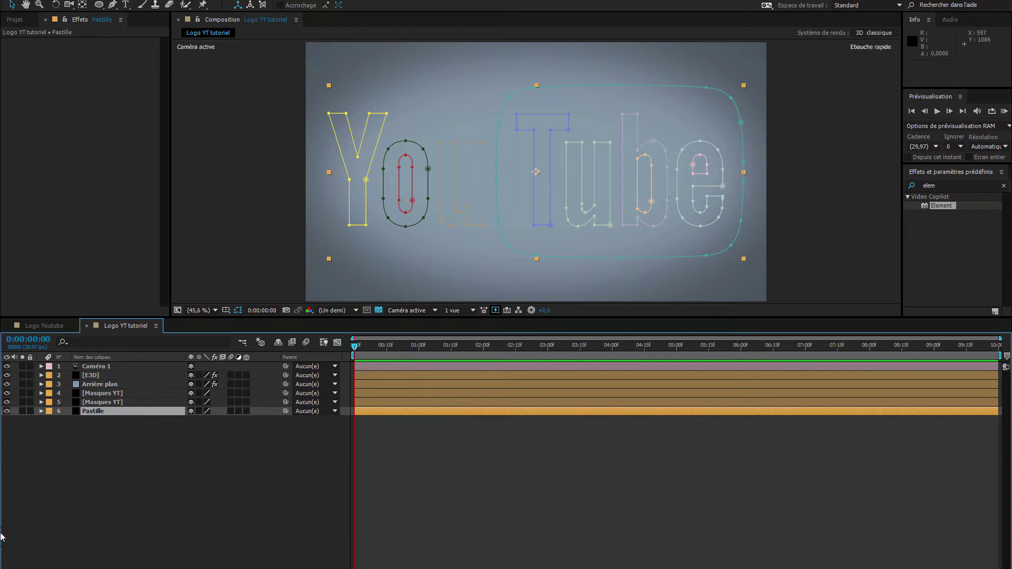
pyautogui.click(107, 402)
pyautogui.press('Return')
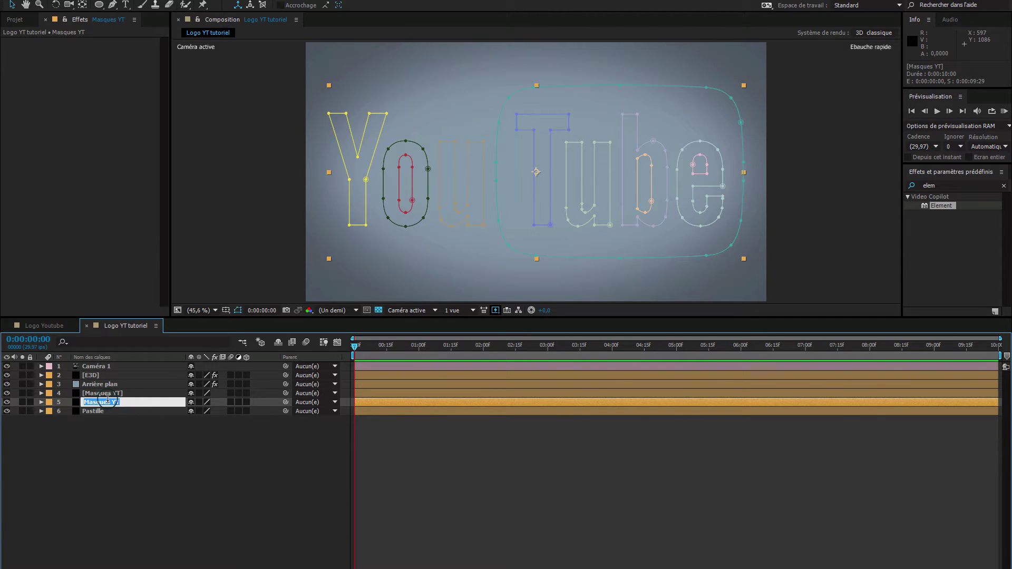
pyautogui.write('Tube')
pyautogui.press('Return')
# - Rename the remaining Masques YT layer You
pyautogui.click(111, 394)
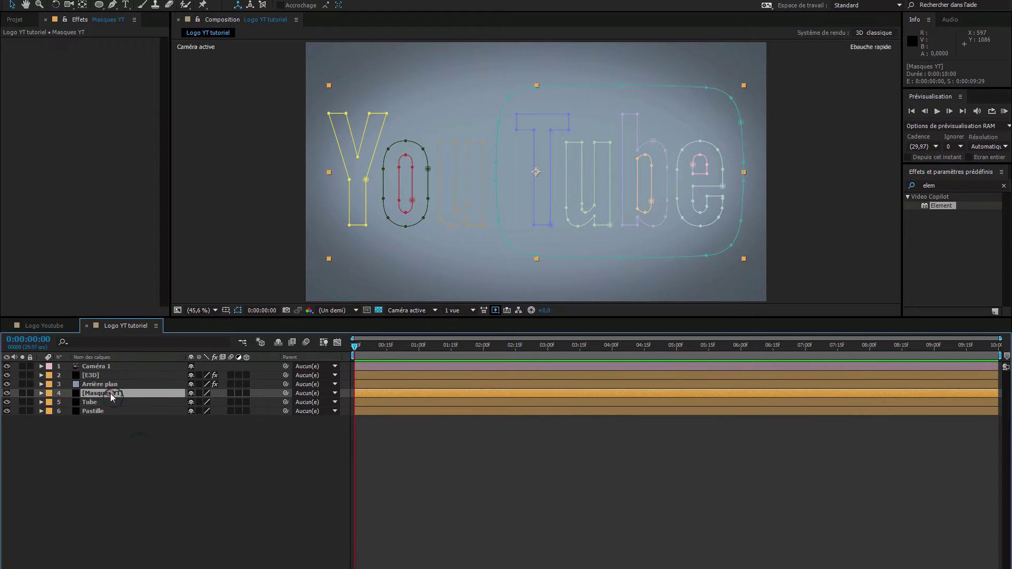
pyautogui.press('Return')
pyautogui.write('You')
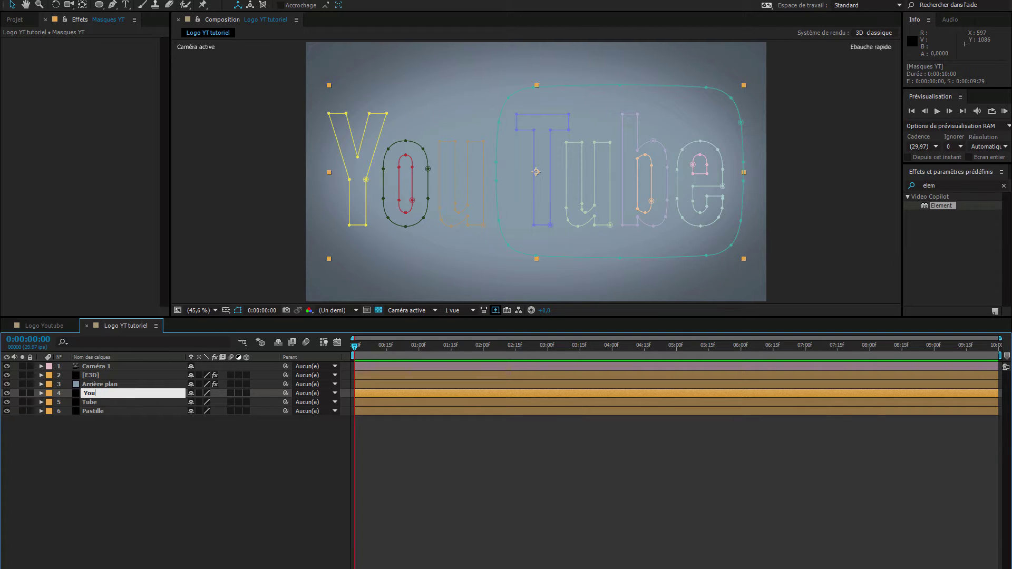
pyautogui.press('Return')
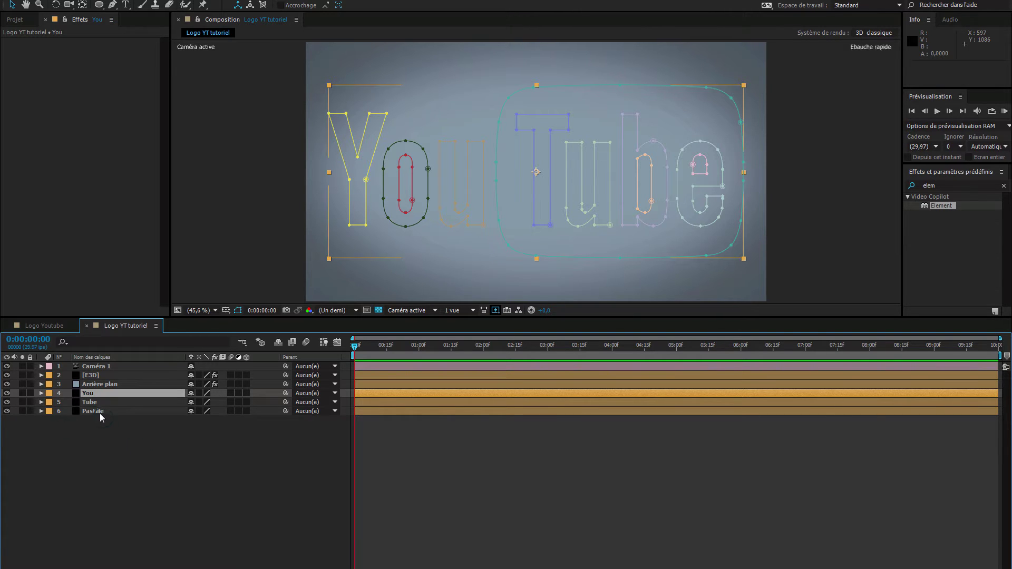
# - Delete Masque 2 through Masque 11 from the Pastille layer, keeping only the rounded badge outline
pyautogui.click(41, 411)
pyautogui.click(108, 413)
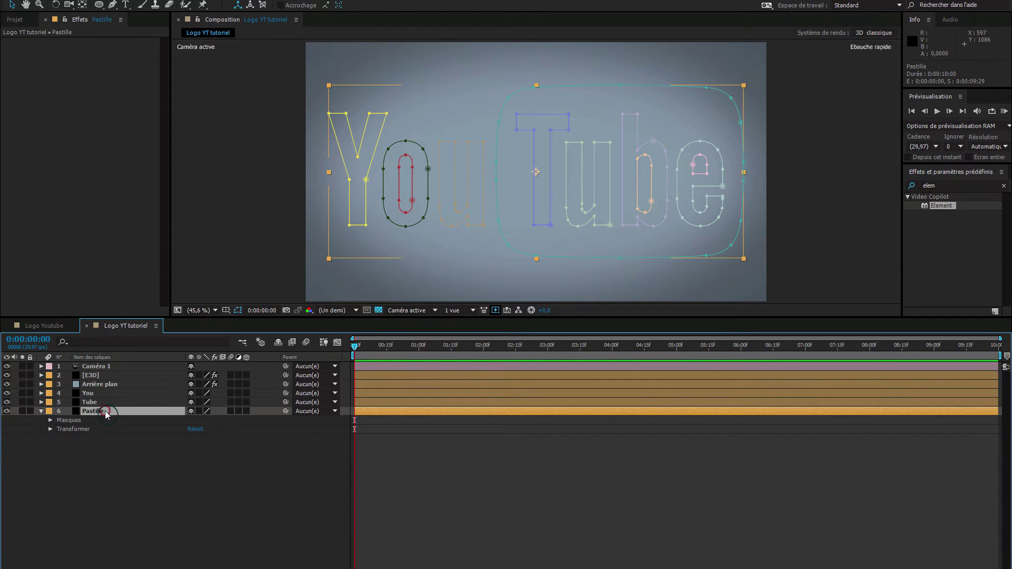
pyautogui.click(52, 421)
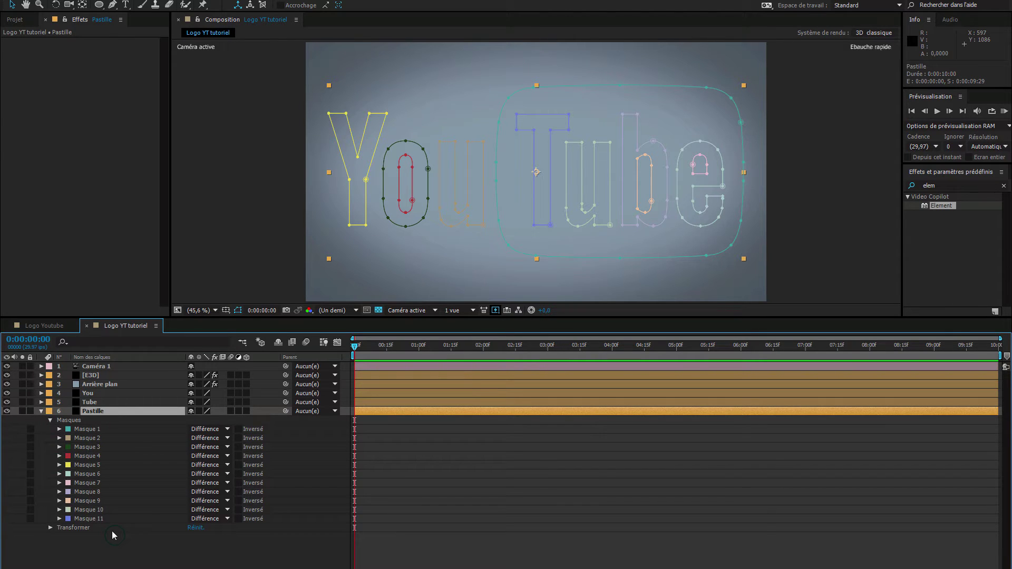
pyautogui.click(95, 429)
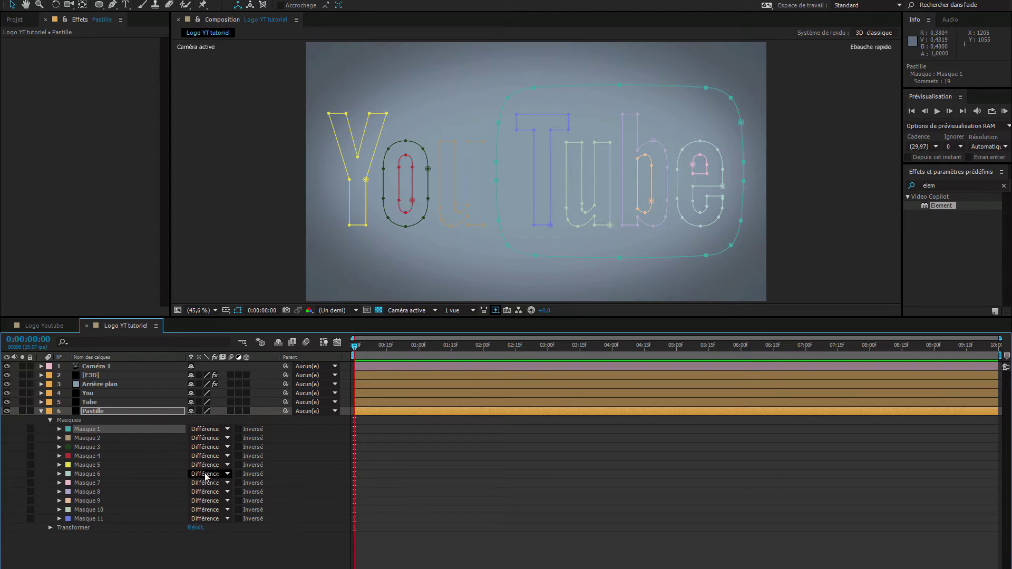
pyautogui.click(113, 439)
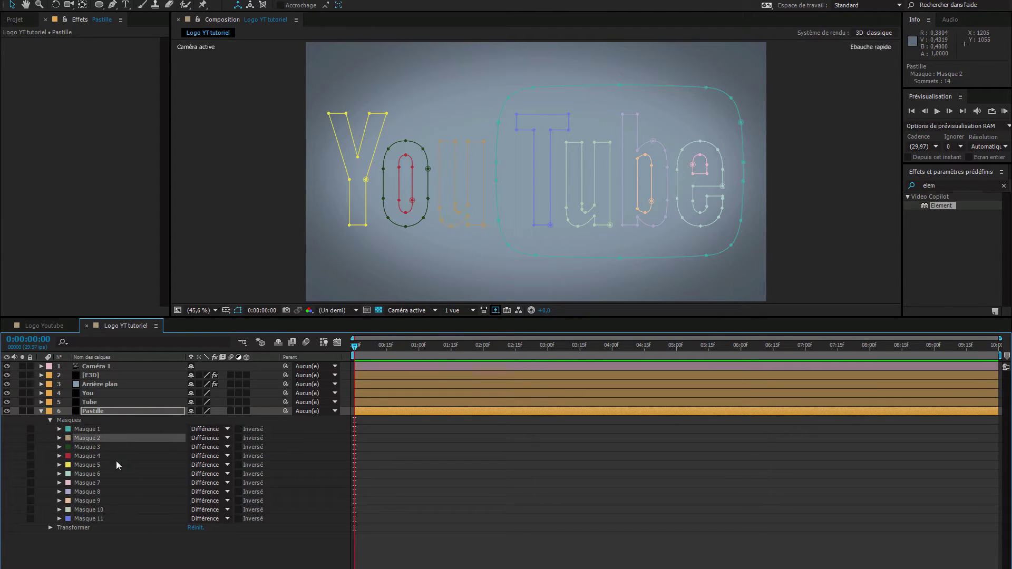
pyautogui.keyDown('shift'); pyautogui.click(109, 518); pyautogui.keyUp('shift')
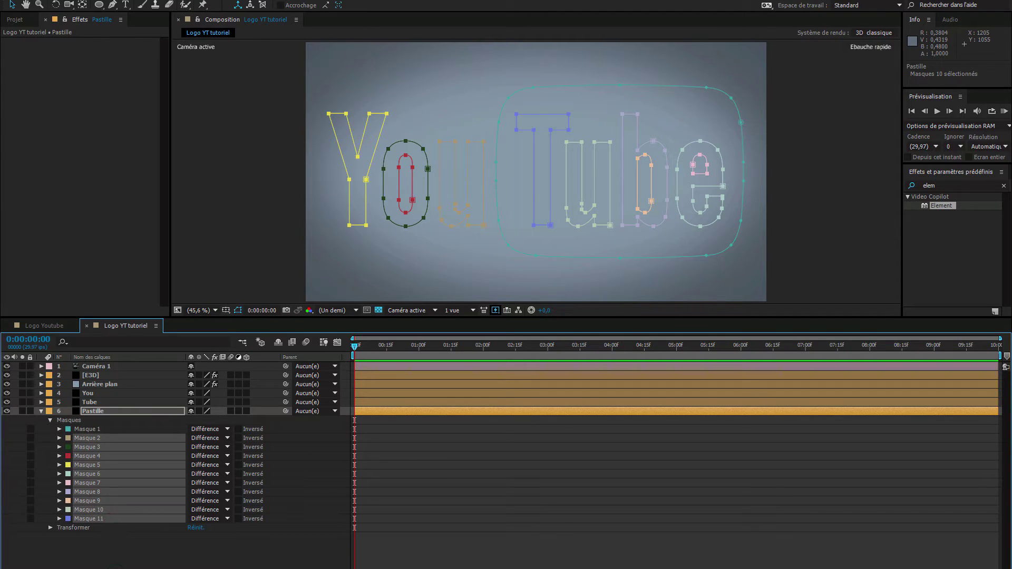
pyautogui.press('Delete')
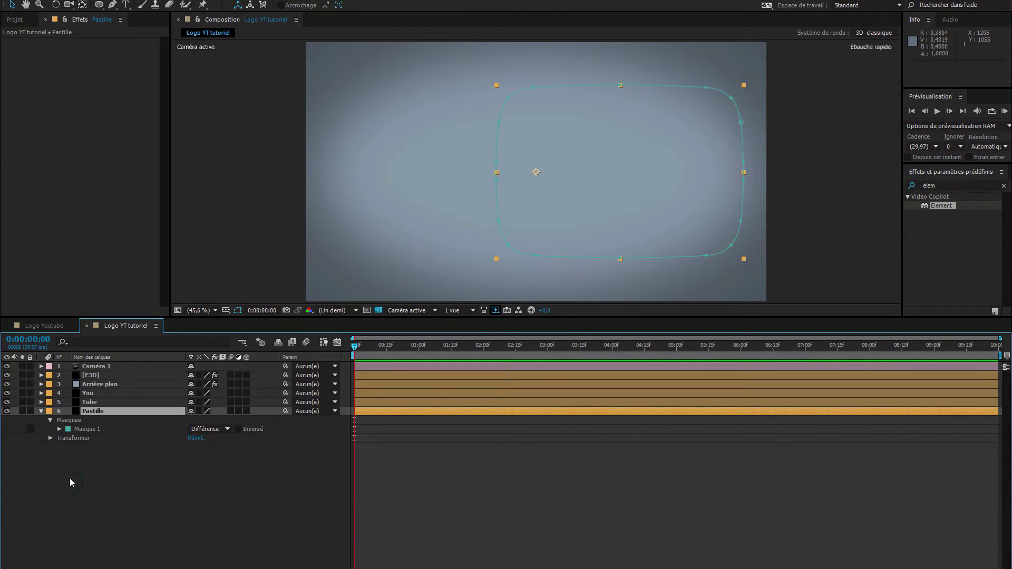
pyautogui.click(42, 411)
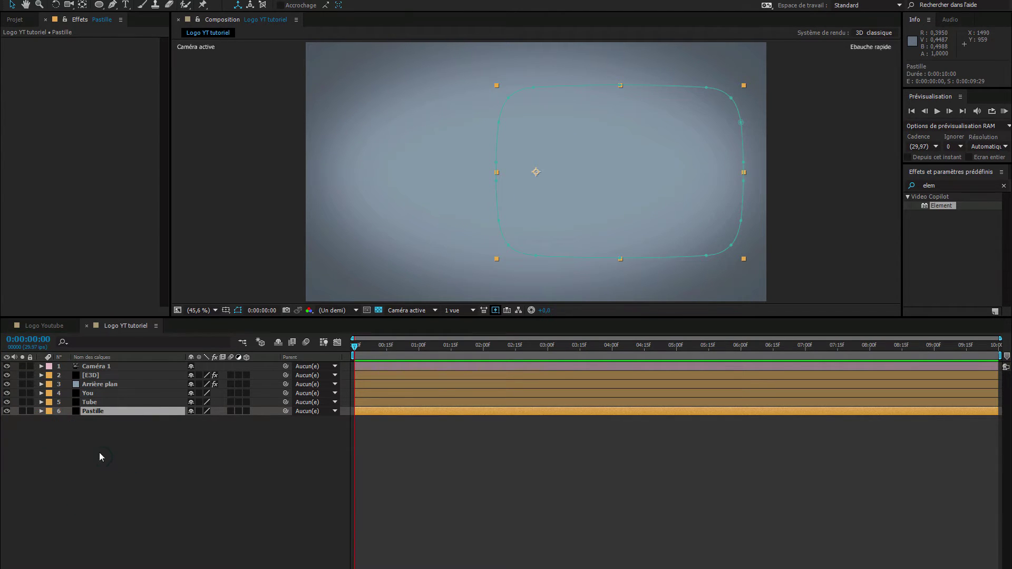
# - Delete Masque 1 through Masque 5 from the Tube layer, keeping only the masks of the Tube letters
pyautogui.click(106, 402)
pyautogui.click(41, 402)
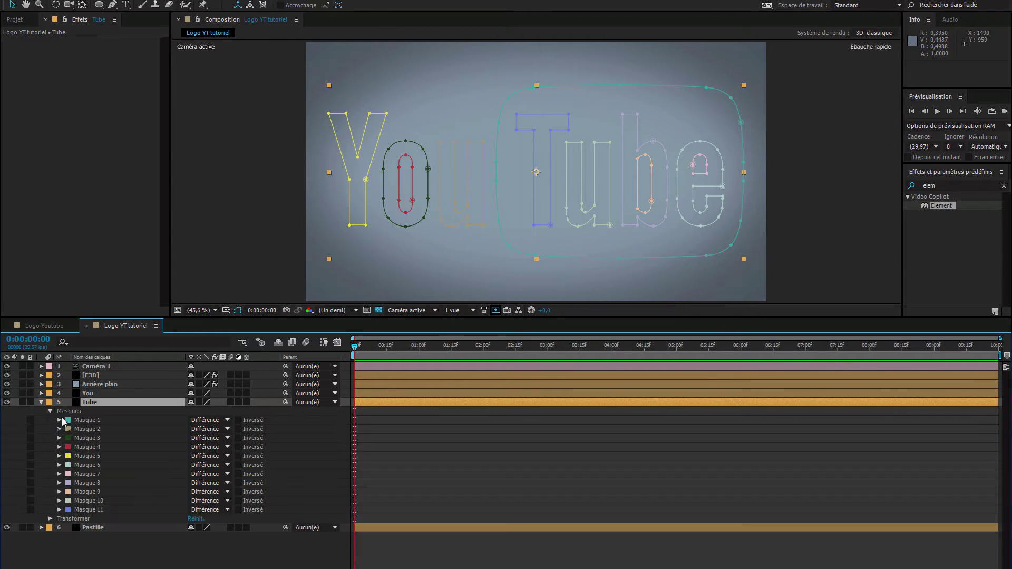
pyautogui.click(104, 419)
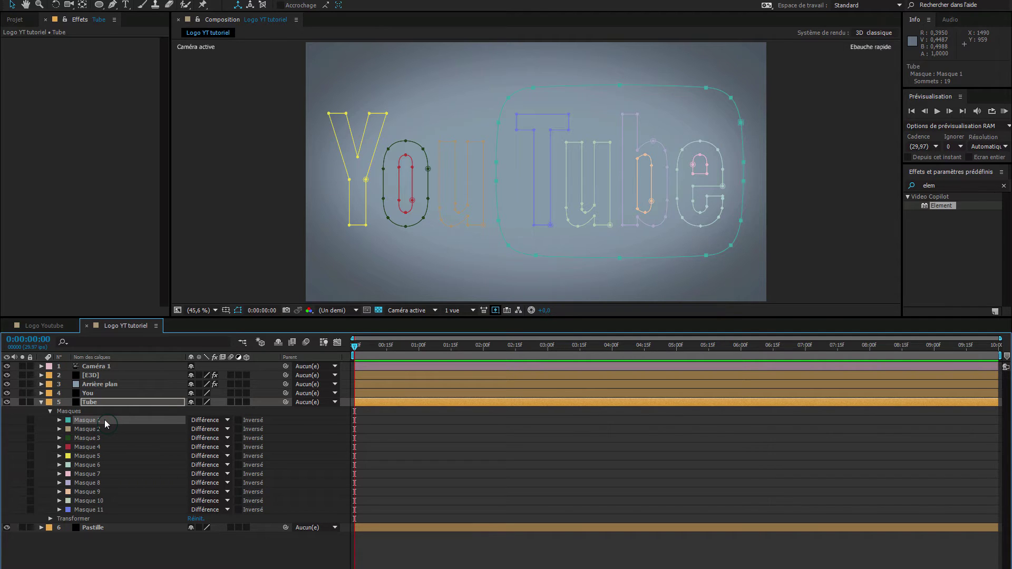
pyautogui.press('Delete')
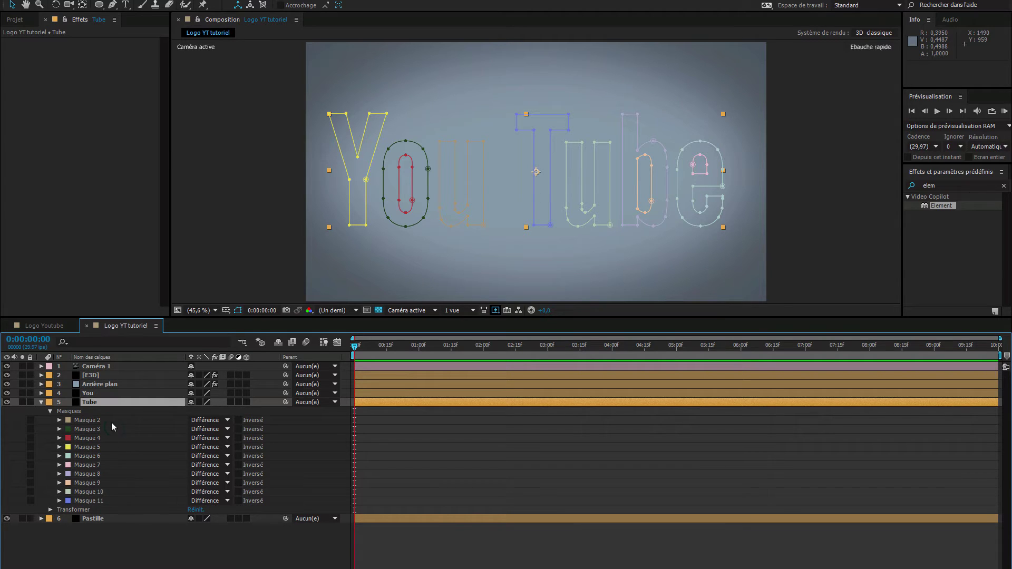
pyautogui.click(111, 421)
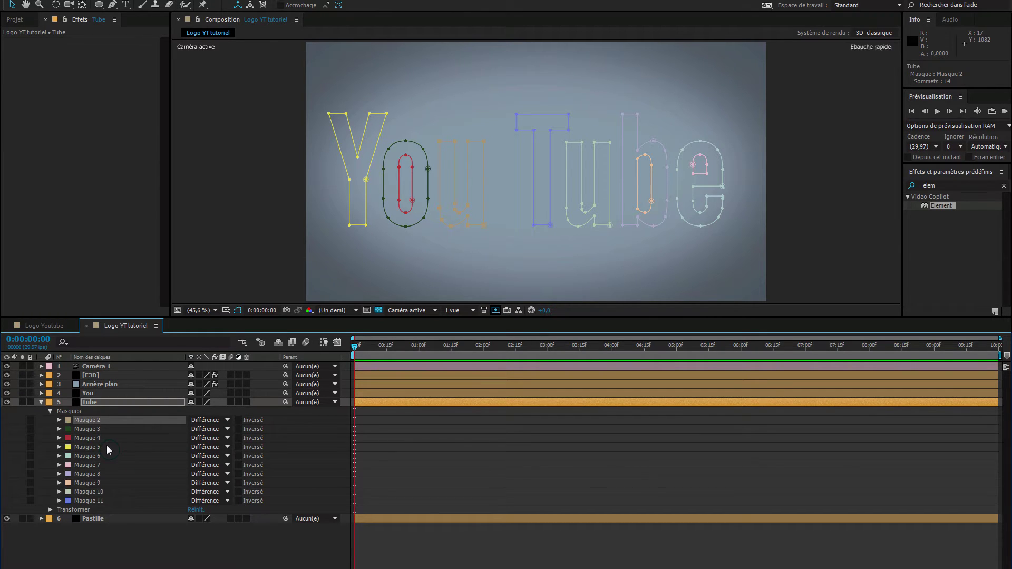
pyautogui.keyDown('shift'); pyautogui.click(136, 446); pyautogui.keyUp('shift')
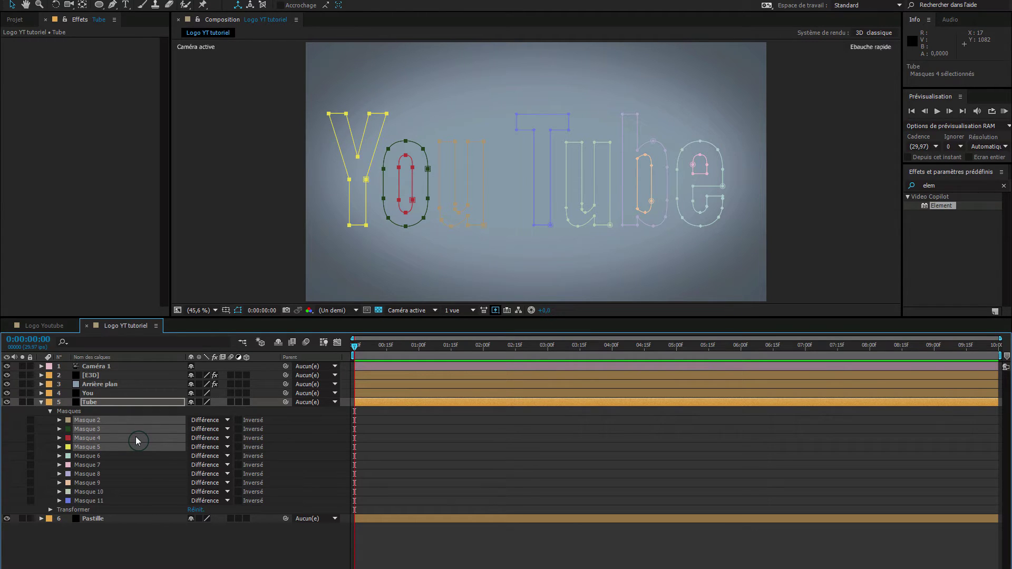
pyautogui.press('Delete')
pyautogui.click(610, 114)
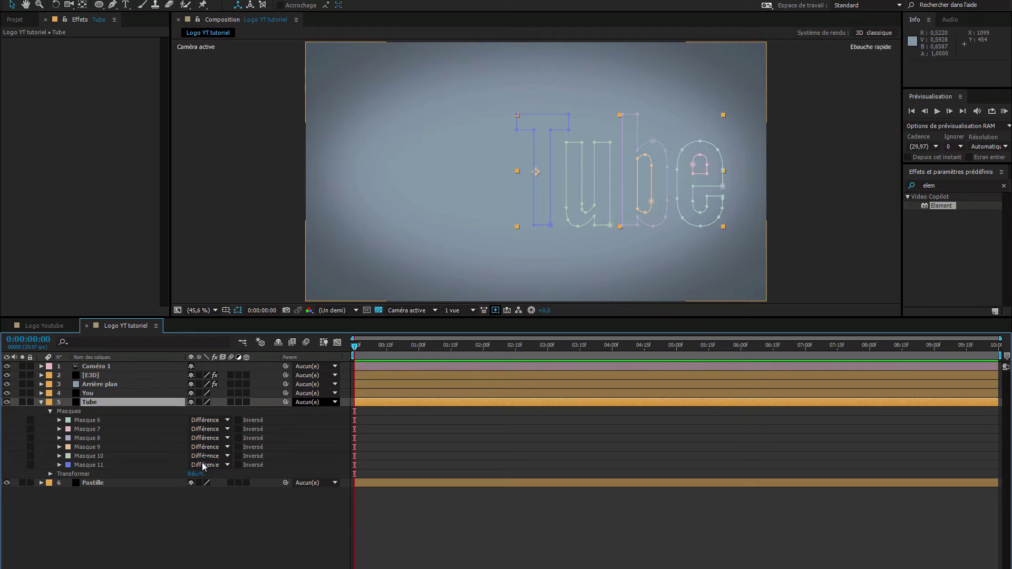
pyautogui.click(41, 402)
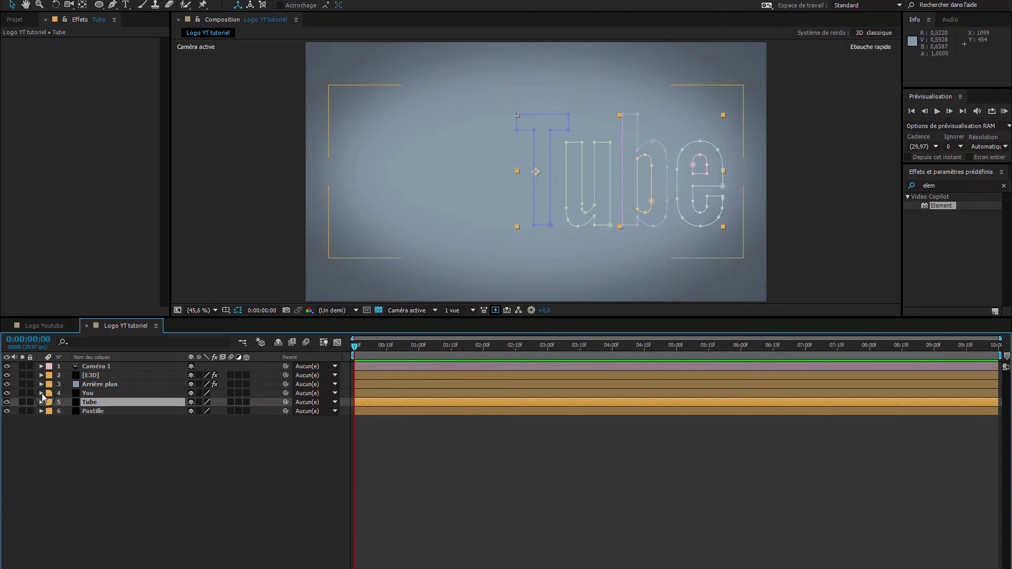
# - Delete Masque 1 and Masque 6 through Masque 11 from the You layer, keeping only the masks of the You letters
pyautogui.click(41, 393)
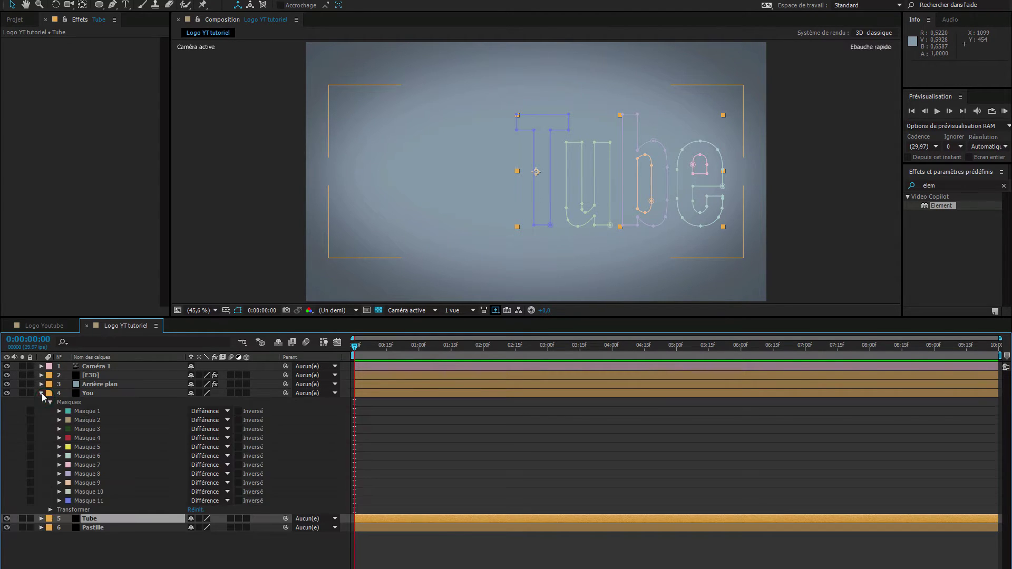
pyautogui.click(95, 412)
pyautogui.press('Delete')
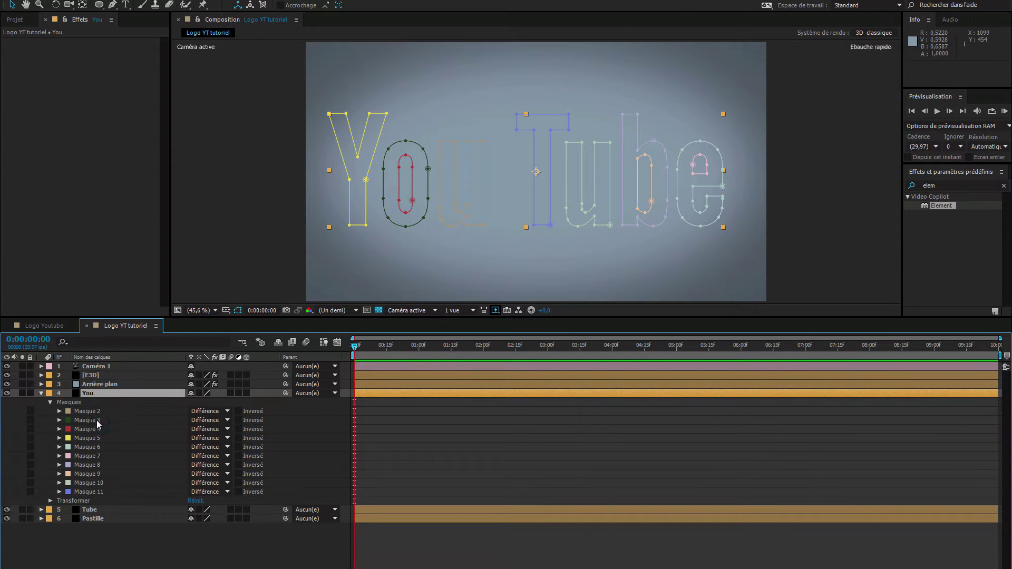
pyautogui.click(101, 492)
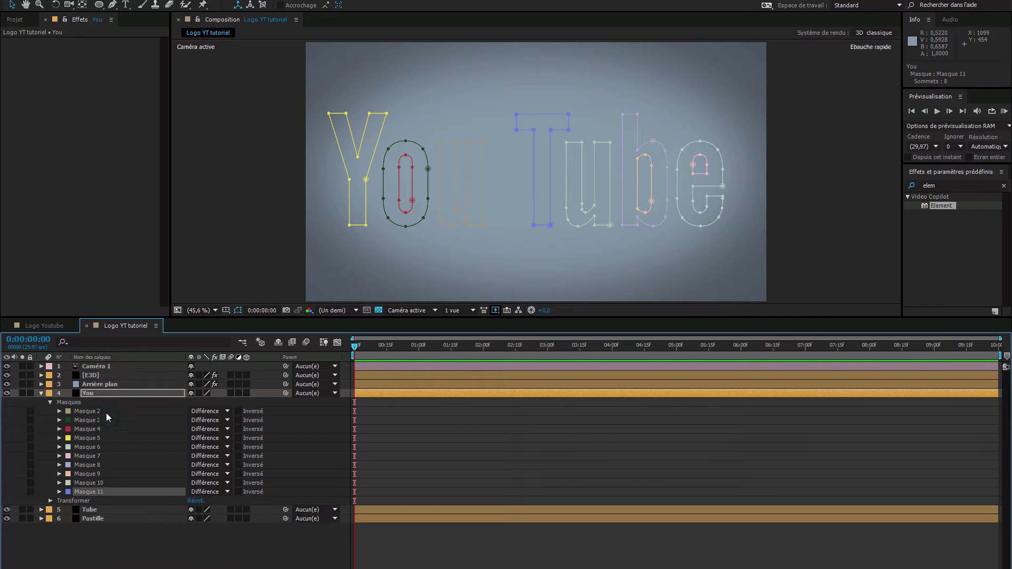
pyautogui.keyDown('shift'); pyautogui.click(108, 450); pyautogui.keyUp('shift')
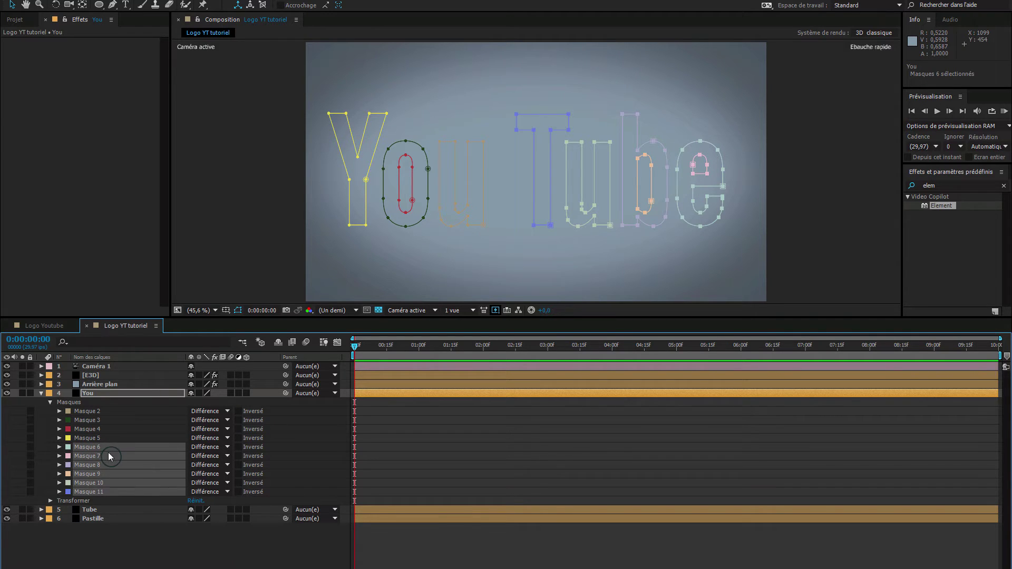
pyautogui.press('Delete')
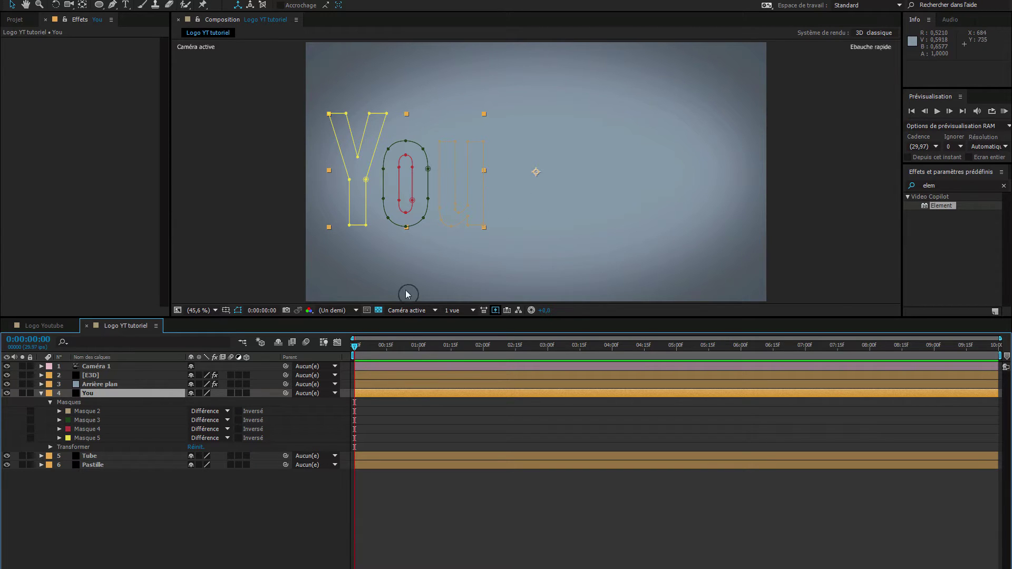
pyautogui.click(41, 394)
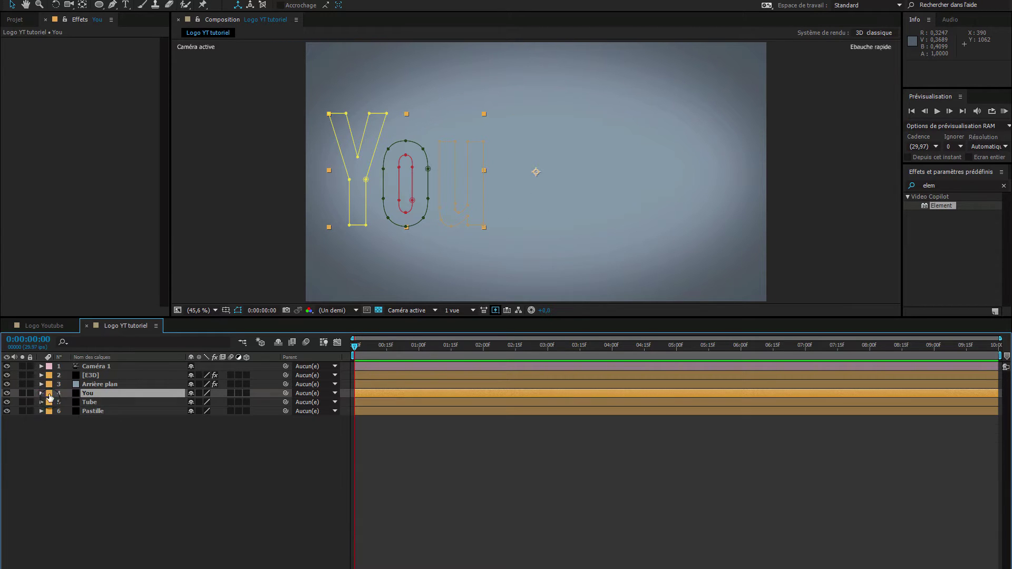
pyautogui.click(127, 441)
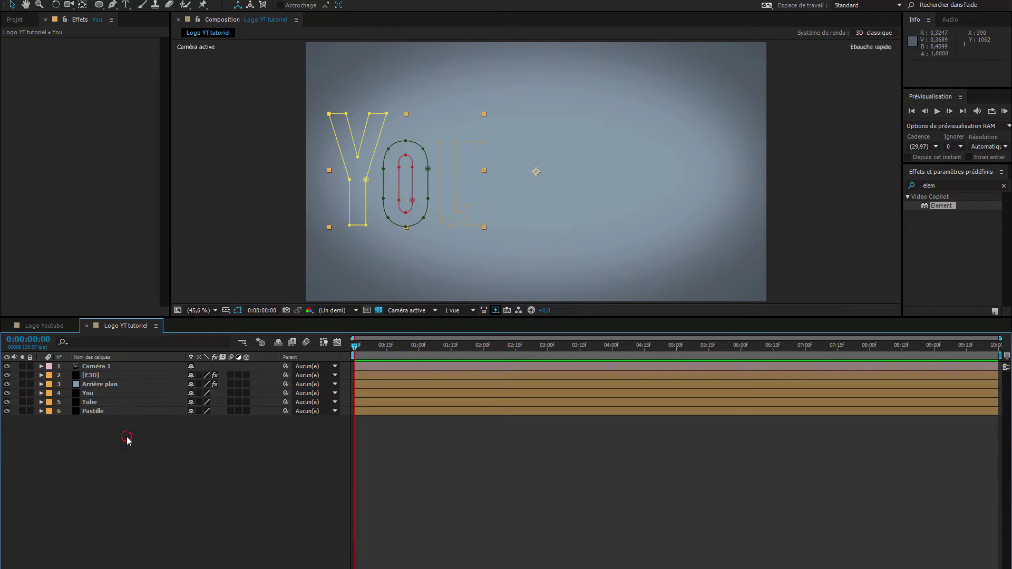
# - In the E3D layer's Element effect, assign You to Path Layer 1, Tube to Path Layer 2 and Pastille to Path Layer 3
pyautogui.click(109, 375)
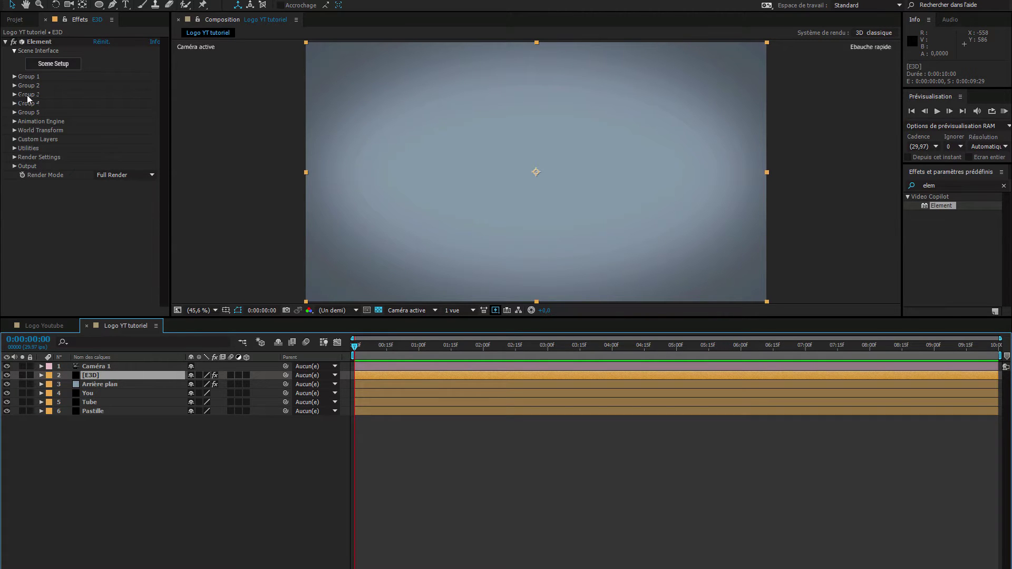
pyautogui.click(15, 140)
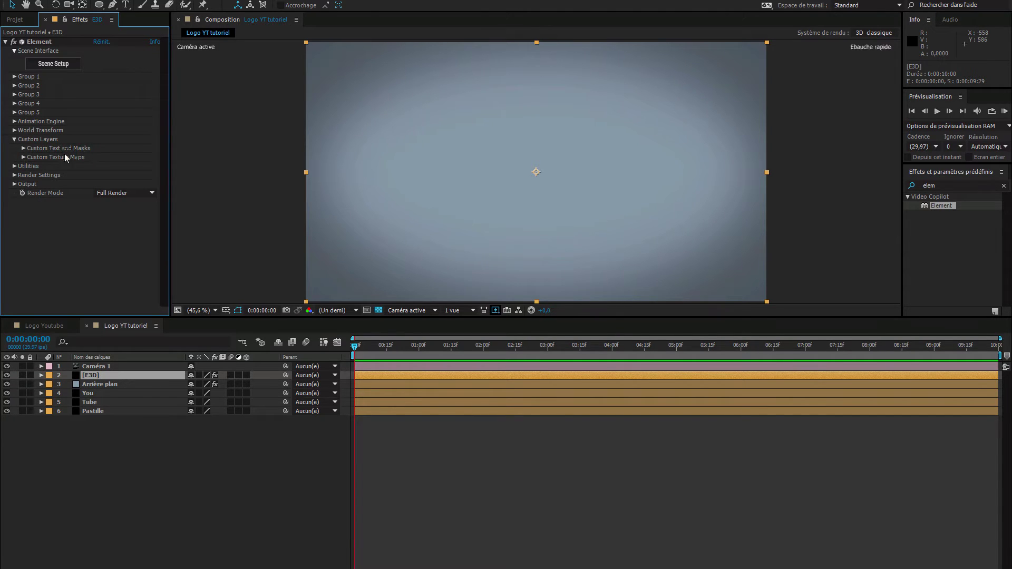
pyautogui.click(24, 149)
pyautogui.click(126, 158)
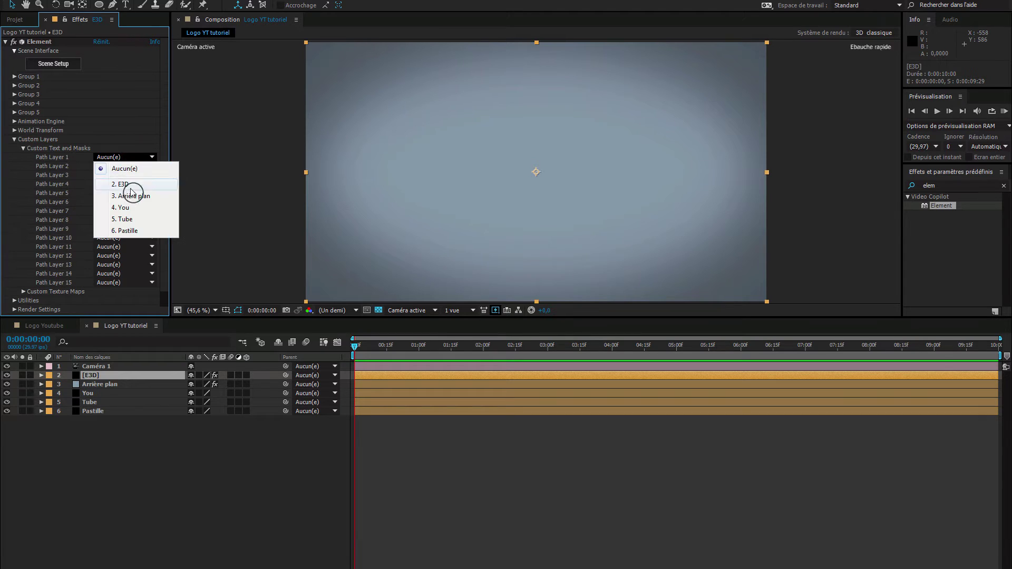
pyautogui.click(134, 211)
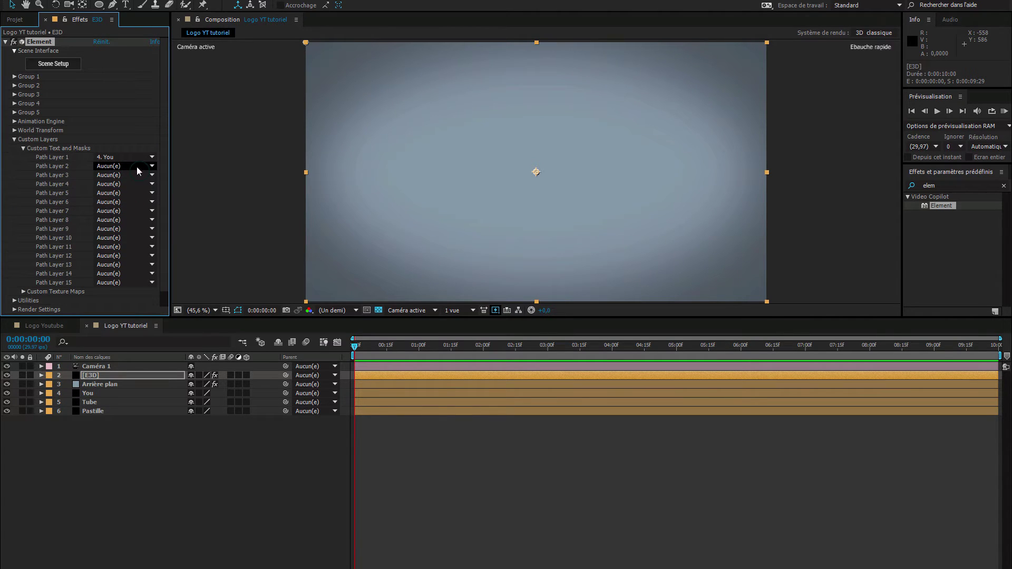
pyautogui.click(135, 166)
pyautogui.click(133, 229)
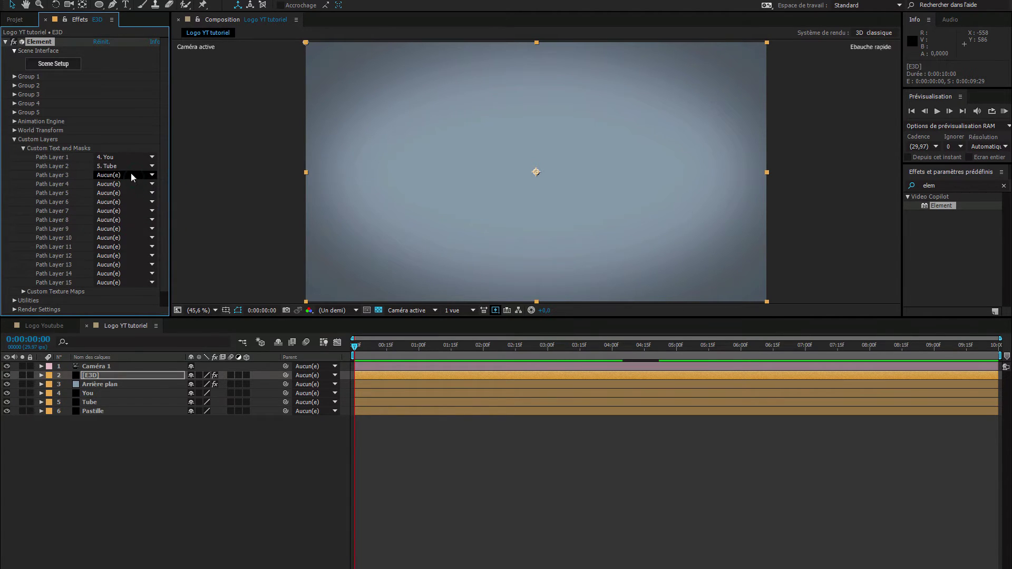
pyautogui.click(132, 174)
pyautogui.click(129, 251)
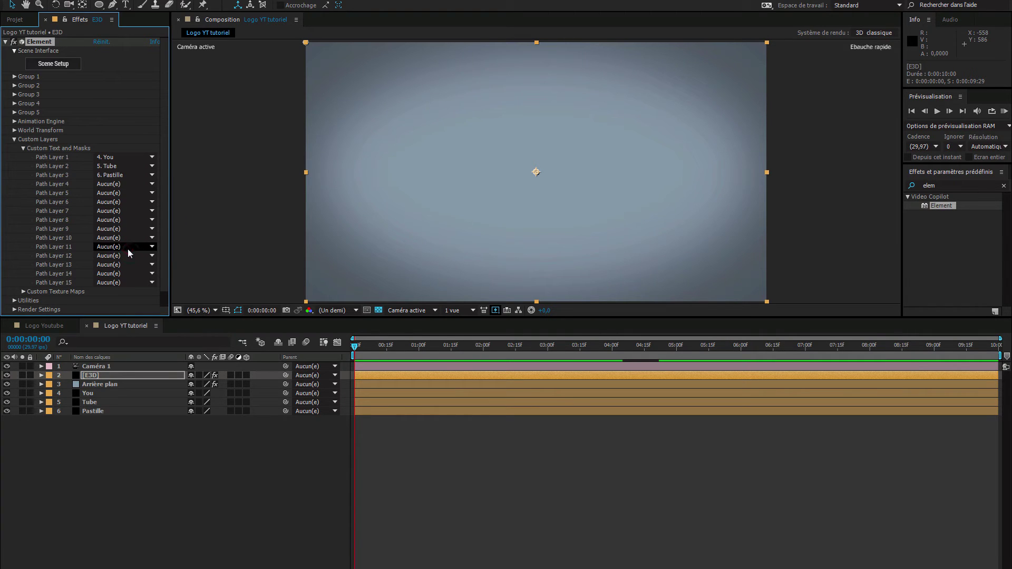
pyautogui.click(24, 148)
pyautogui.click(14, 140)
# - In Element's Scene Setup, extrude a model from Custom Path 1 and rename its group folder Logo Youtube
pyautogui.click(54, 64)
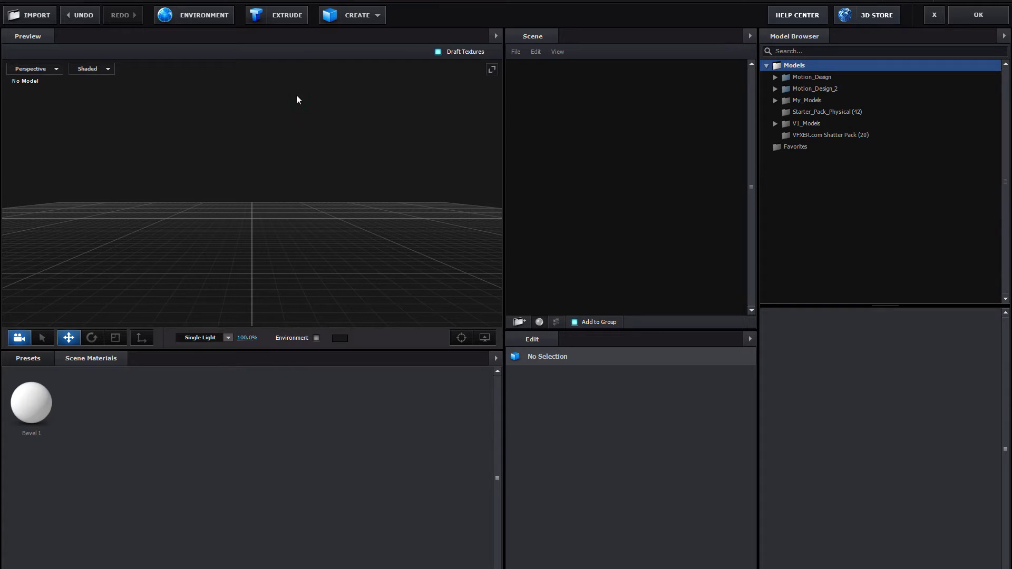
pyautogui.click(288, 17)
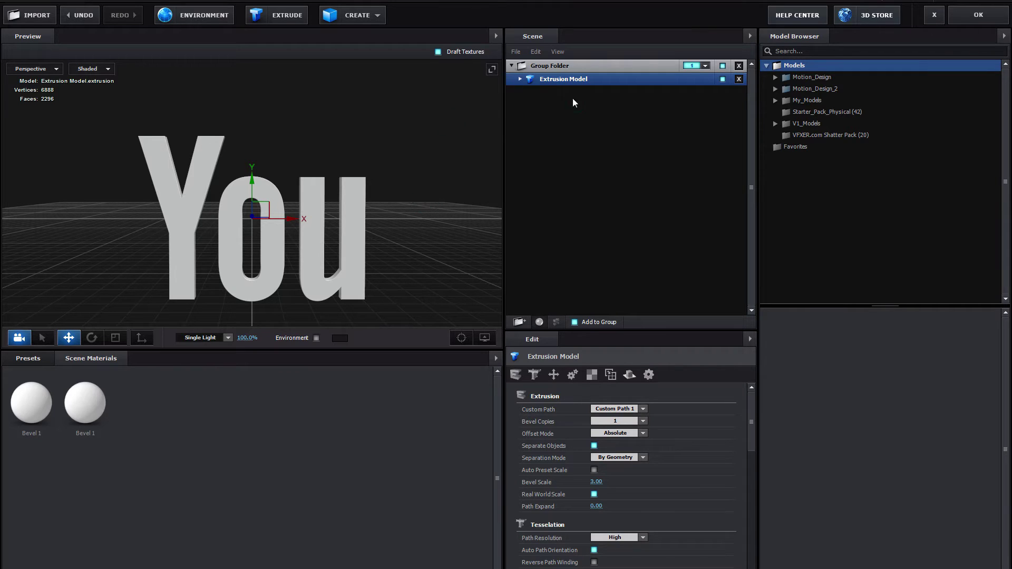
pyautogui.click(559, 66)
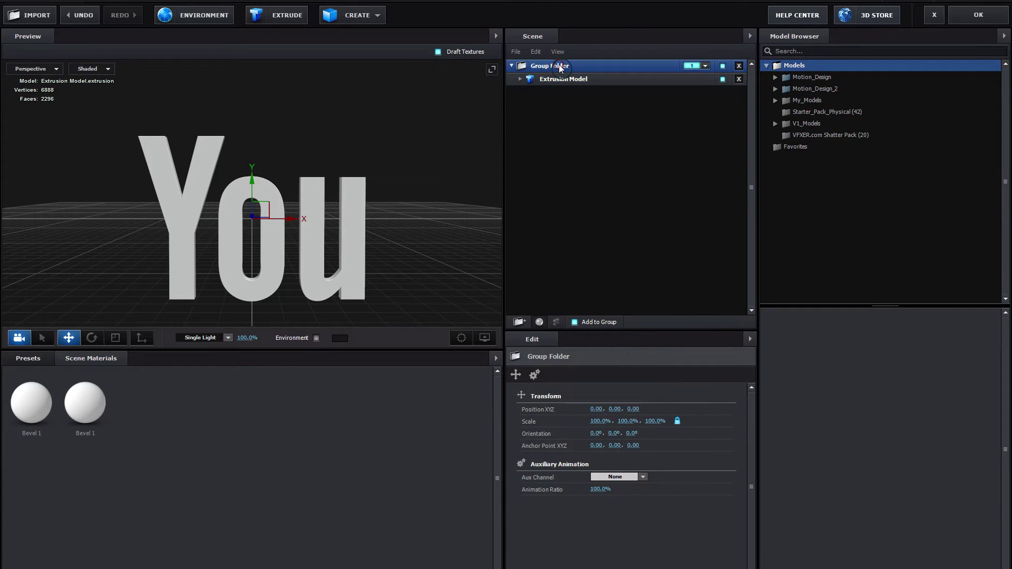
pyautogui.doubleClick(560, 68)
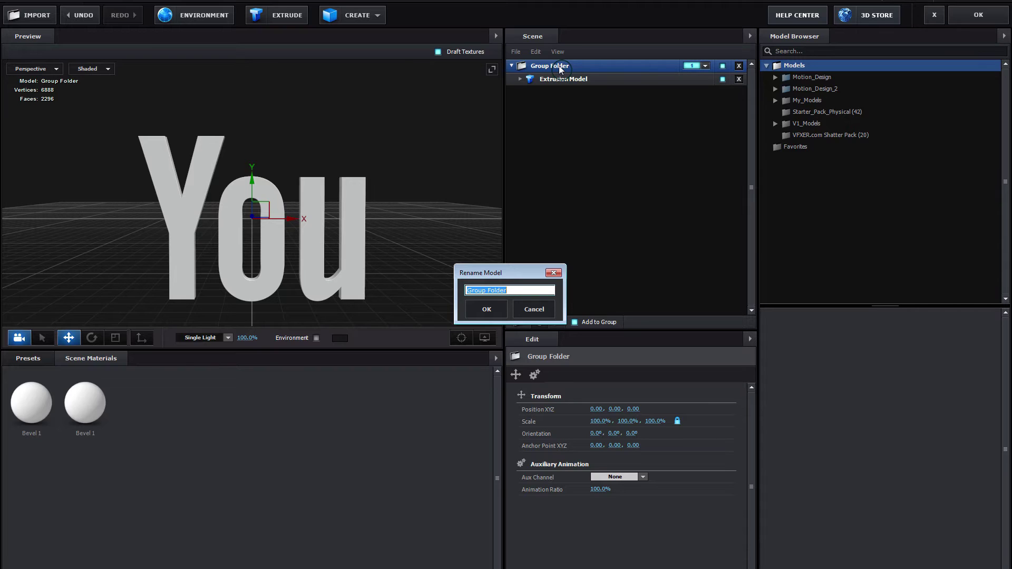
pyautogui.write('Logo Youtube')
pyautogui.press('Return')
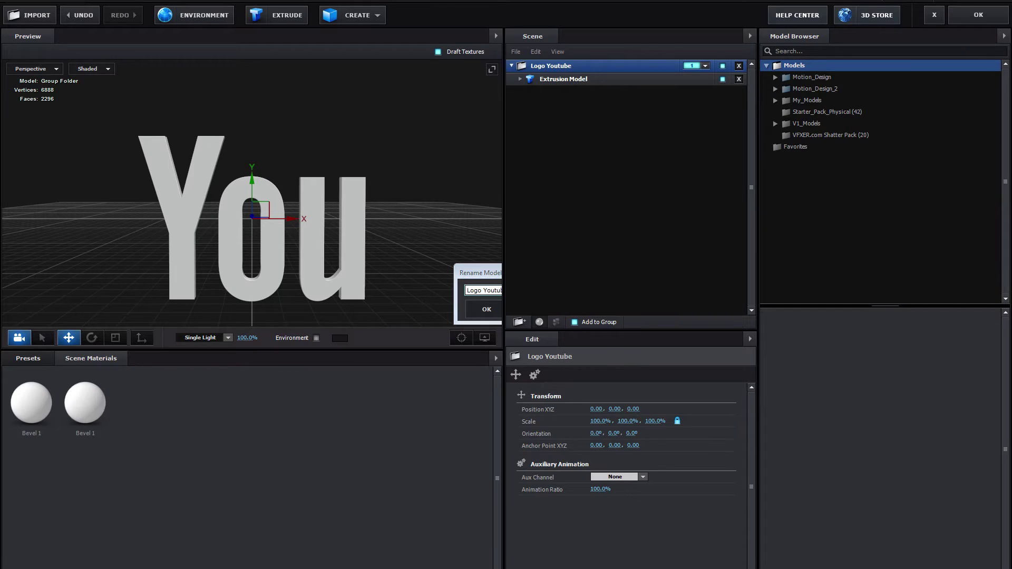
# - Rename the extrusion model inside the Logo Youtube folder as You
pyautogui.click(588, 79)
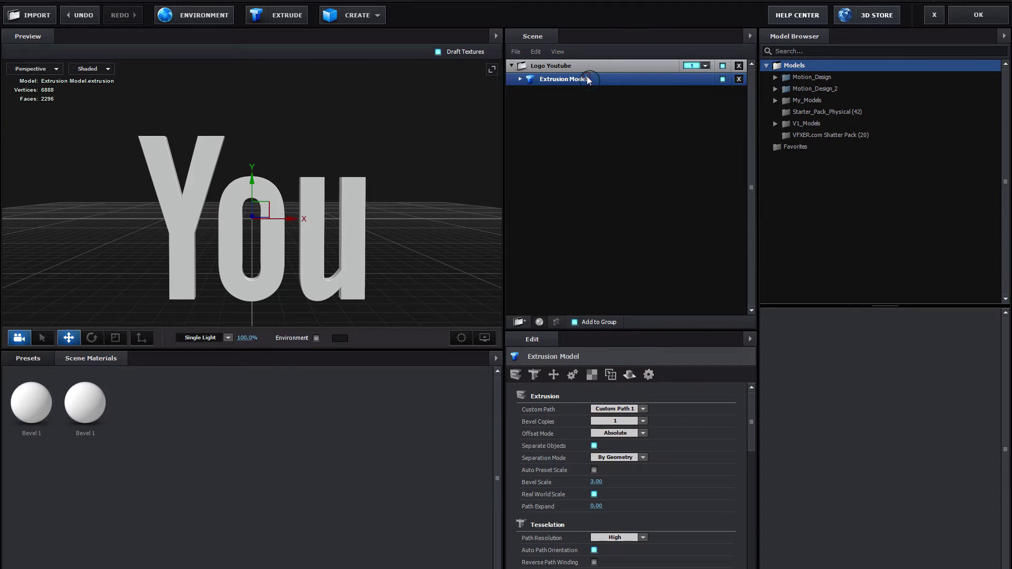
pyautogui.doubleClick(588, 79)
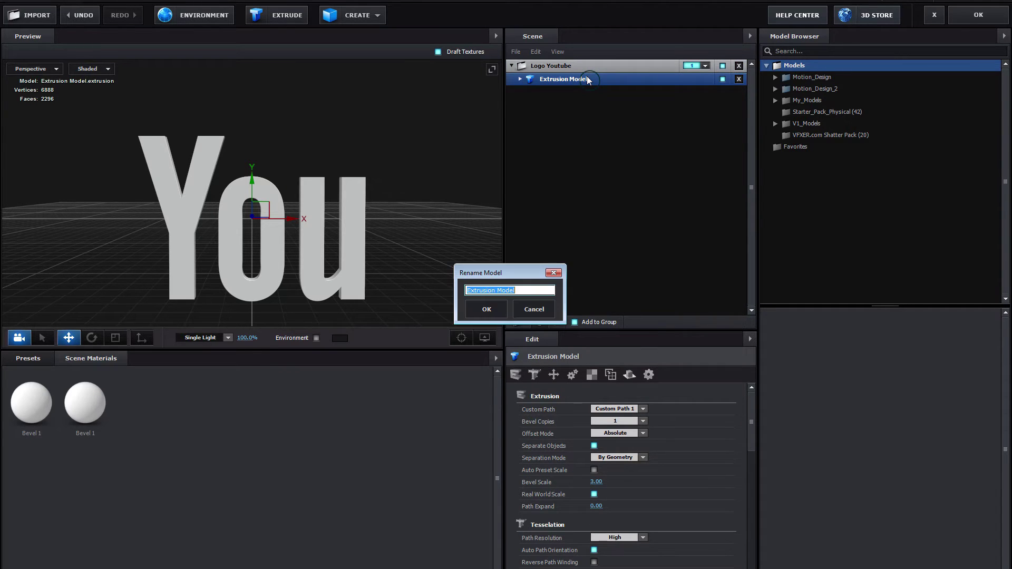
pyautogui.write('You')
pyautogui.press('Return')
pyautogui.moveTo(438, 264)
pyautogui.mouseDown()
pyautogui.moveTo(366, 213)
pyautogui.moveTo(419, 268)
pyautogui.moveTo(460, 261)
pyautogui.moveTo(426, 253)
pyautogui.mouseUp()
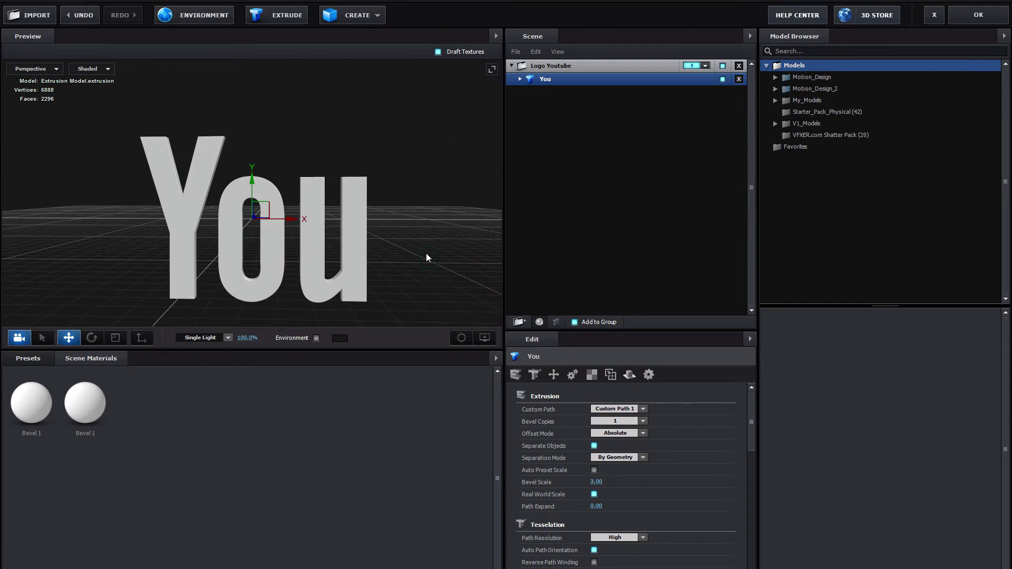
# - Extrude a second model, move it behind the You letters, and assign it Custom Path 2
pyautogui.click(562, 79)
pyautogui.click(283, 17)
pyautogui.click(284, 16)
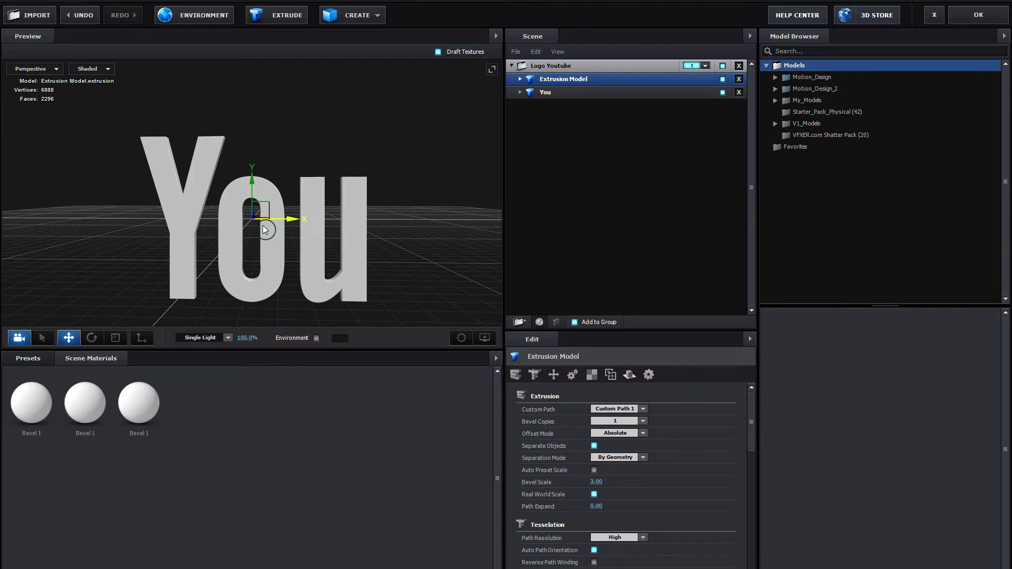
pyautogui.moveTo(424, 241); pyautogui.dragTo(383, 267)
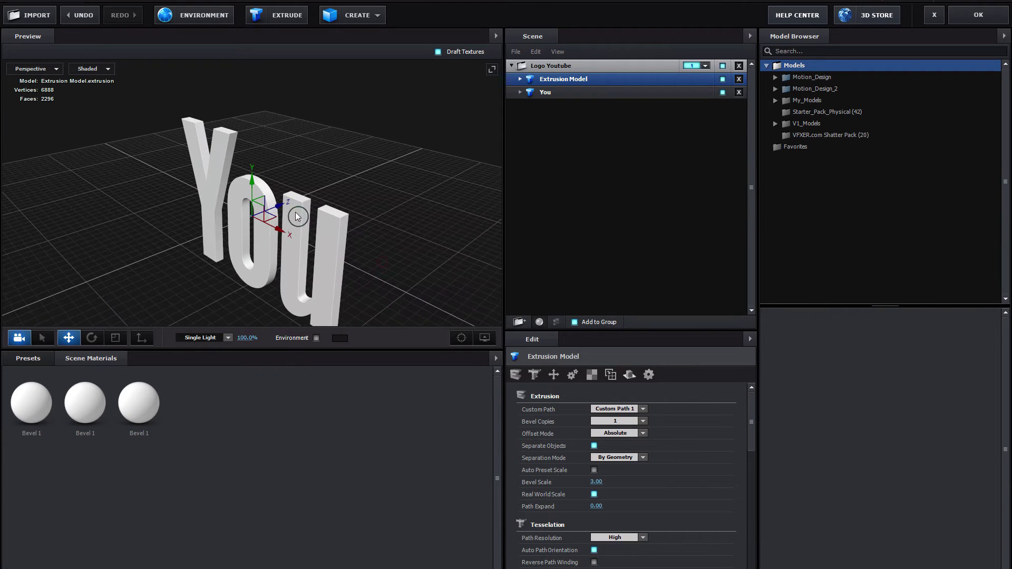
pyautogui.moveTo(277, 212); pyautogui.dragTo(388, 199)
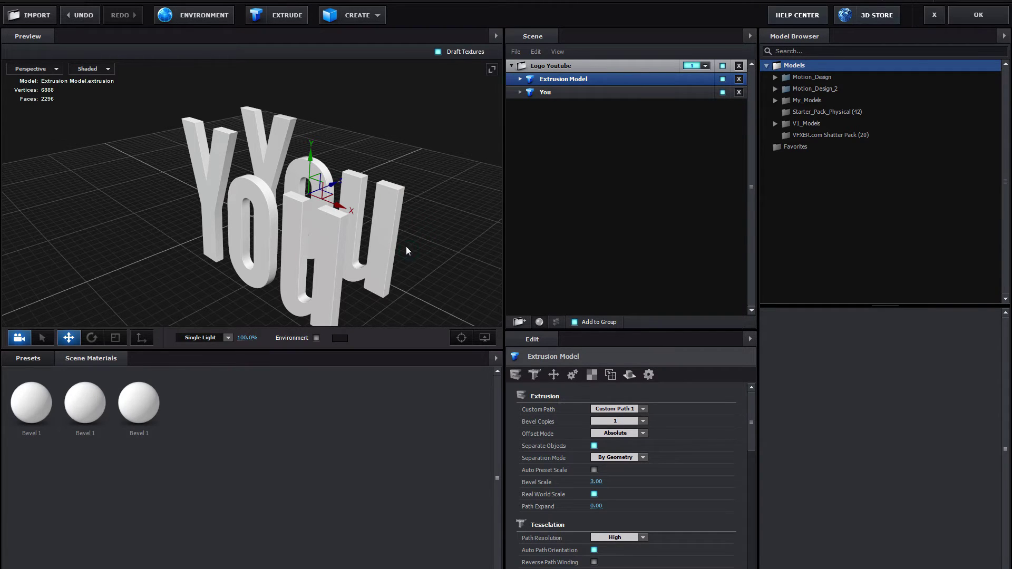
pyautogui.moveTo(414, 251)
pyautogui.mouseDown()
pyautogui.moveTo(435, 235)
pyautogui.moveTo(429, 244)
pyautogui.mouseUp()
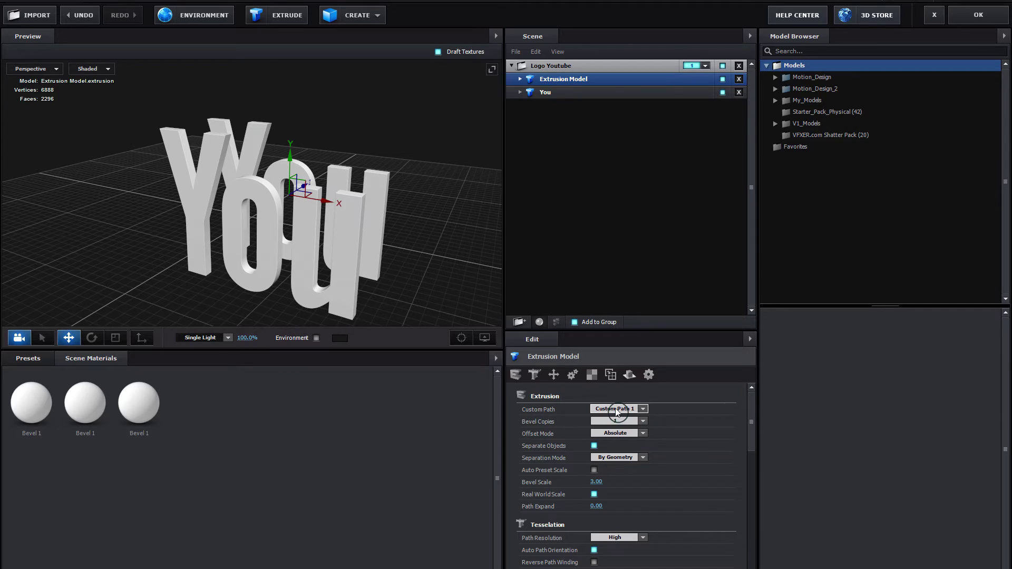
pyautogui.click(643, 410)
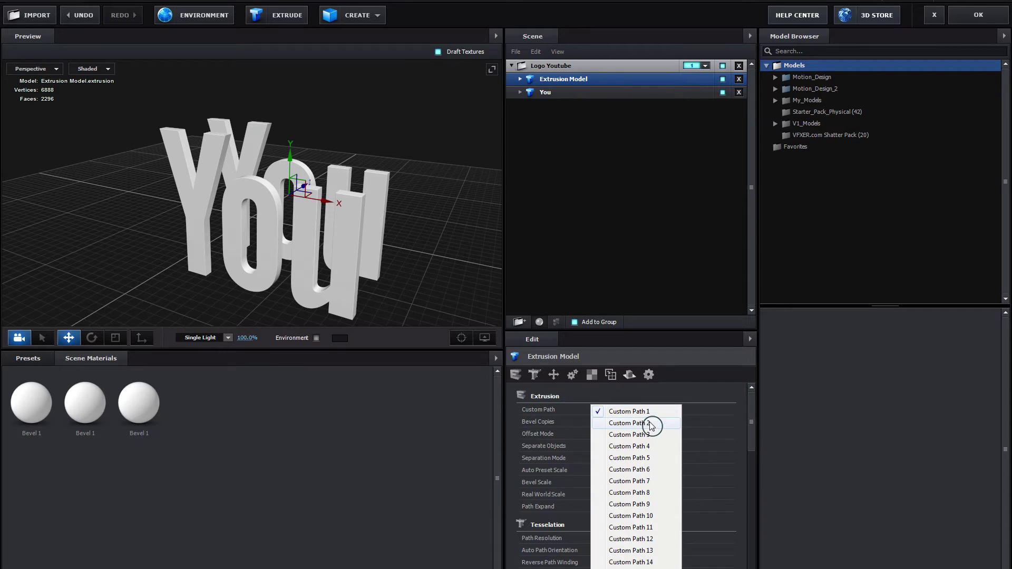
pyautogui.click(652, 423)
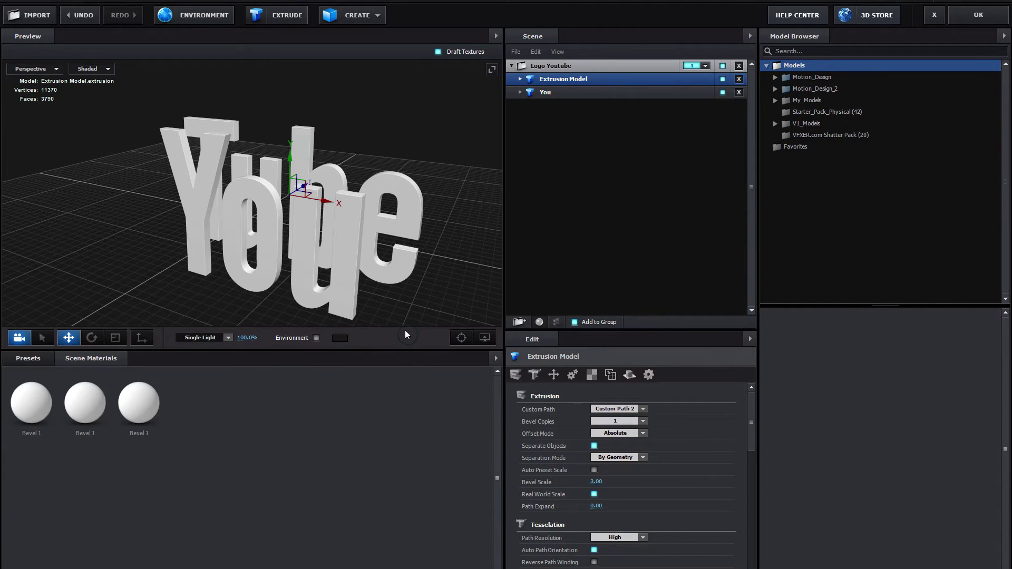
# - Extrude a third model, move it behind the Tube letters, and assign it Custom Path 3
pyautogui.click(283, 16)
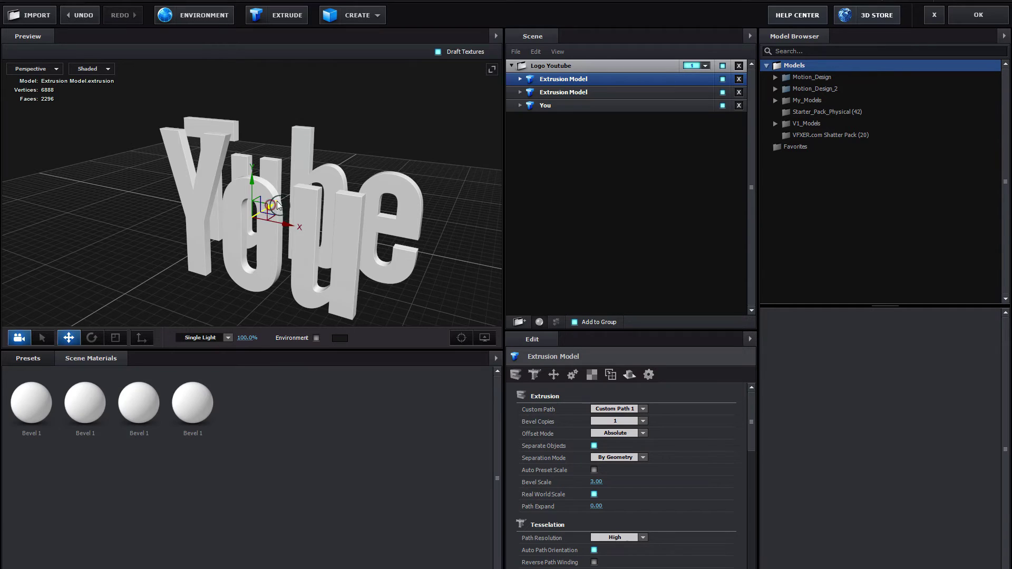
pyautogui.moveTo(274, 216); pyautogui.dragTo(342, 156)
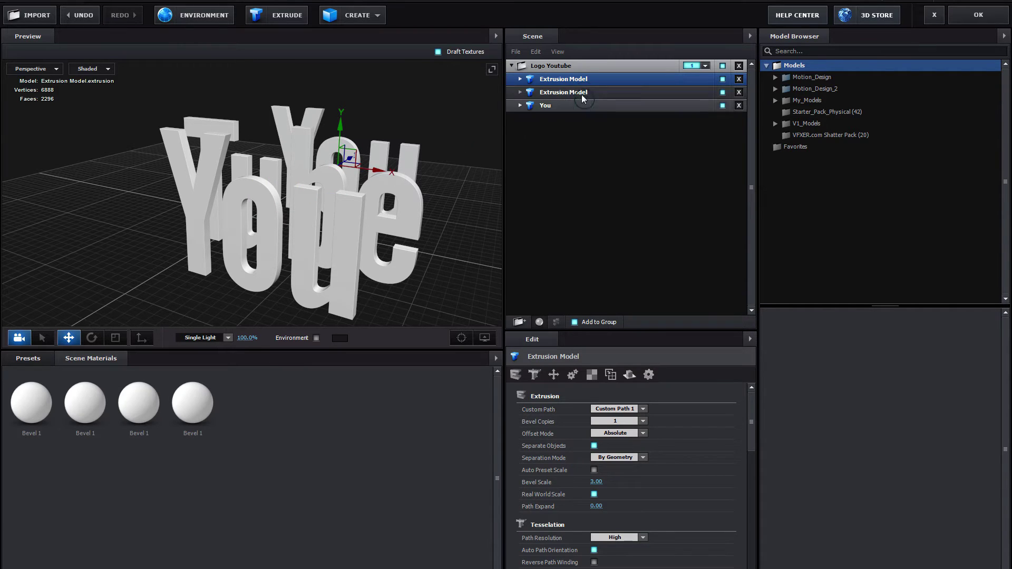
pyautogui.click(641, 409)
pyautogui.click(647, 434)
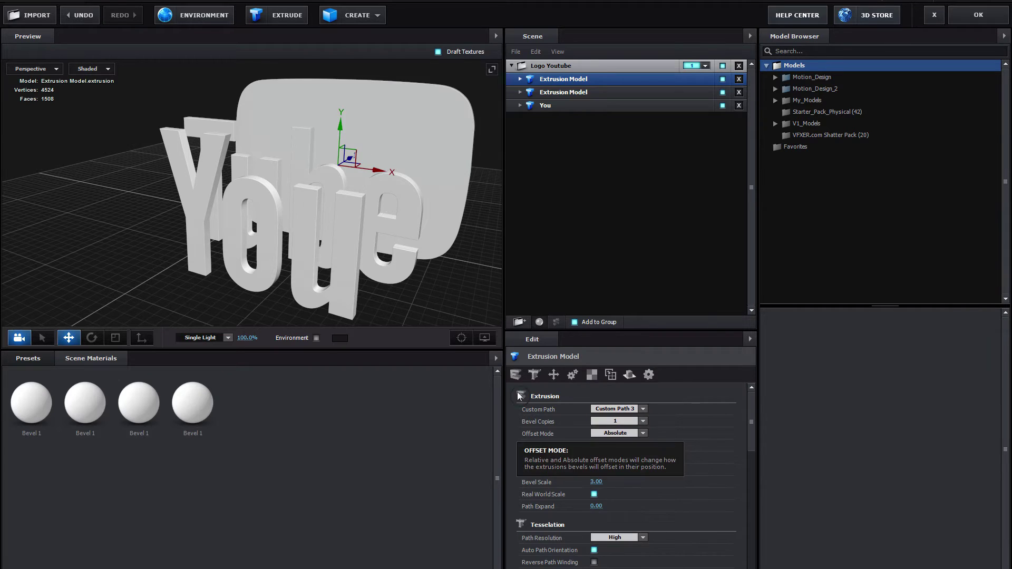
pyautogui.moveTo(431, 300); pyautogui.dragTo(461, 295)
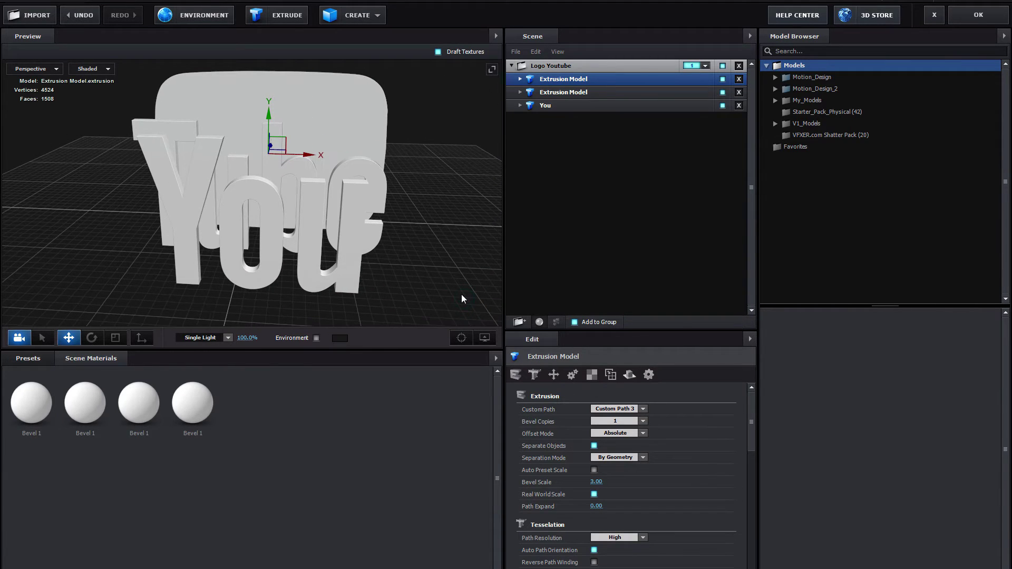
# - Rename the Custom Path 2 extrusion model as Tube and the Custom Path 3 model as Pastille
pyautogui.click(561, 93)
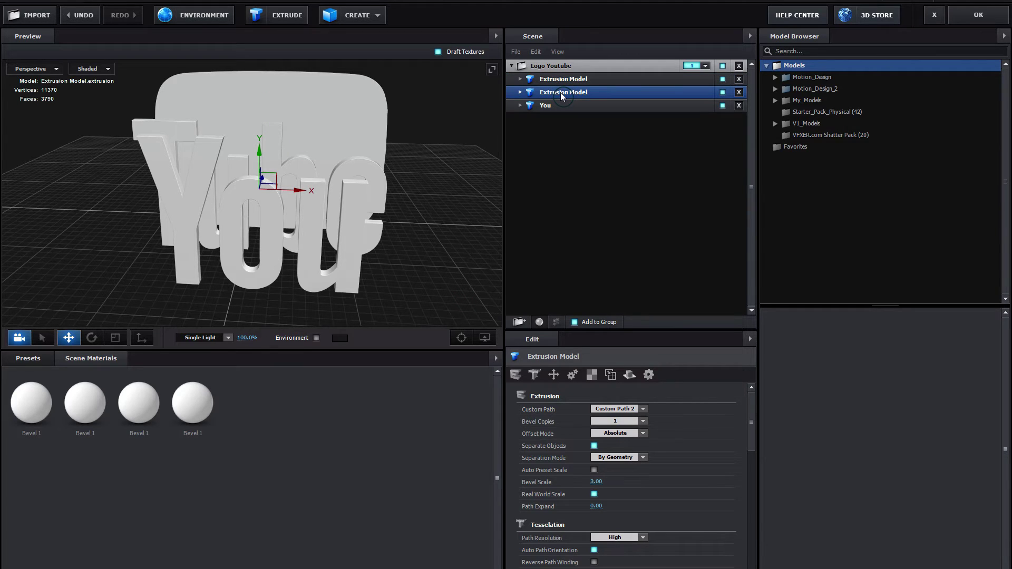
pyautogui.doubleClick(561, 93)
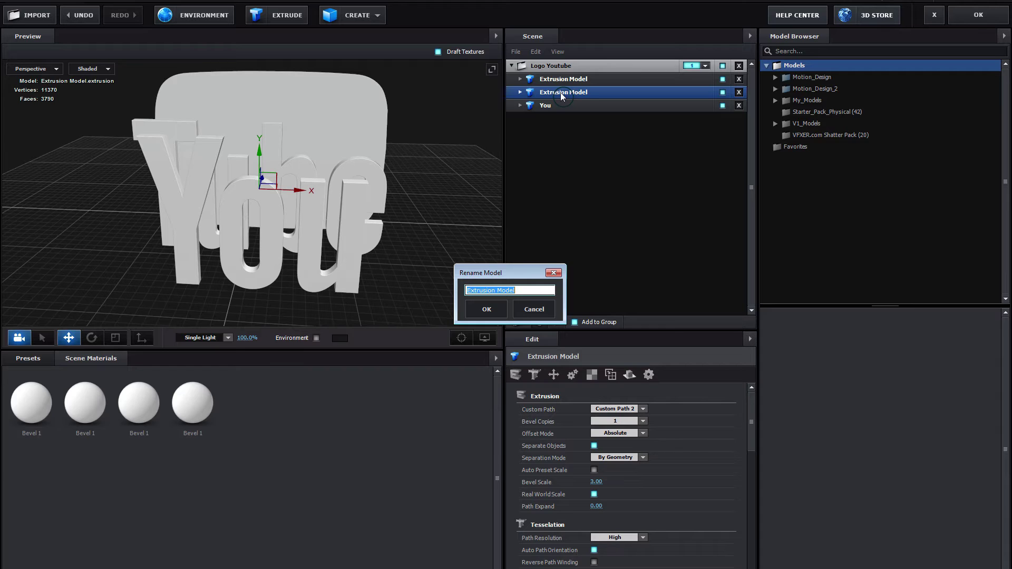
pyautogui.write('Tube')
pyautogui.press('Return')
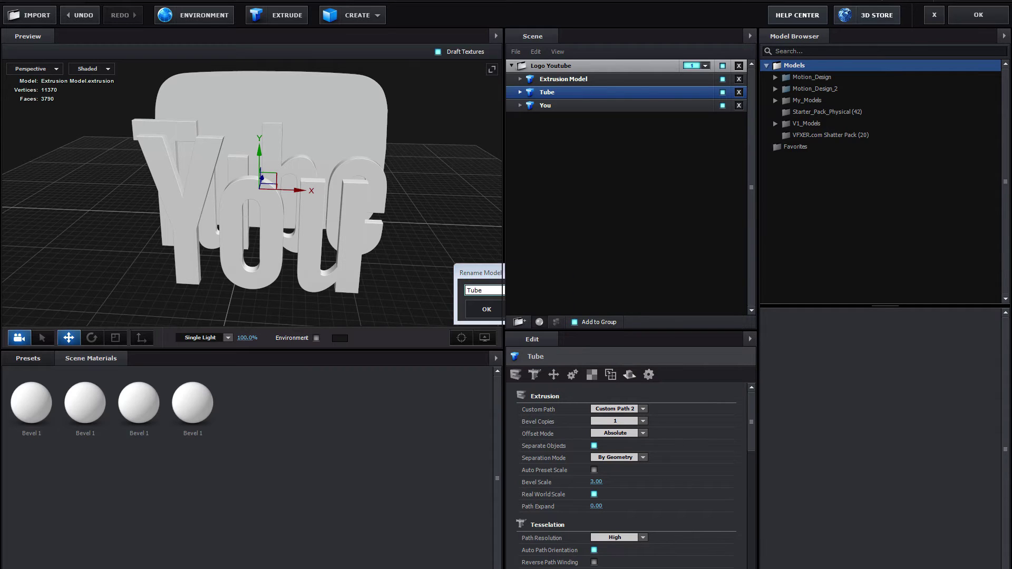
pyautogui.doubleClick(574, 81)
pyautogui.write('Pastille')
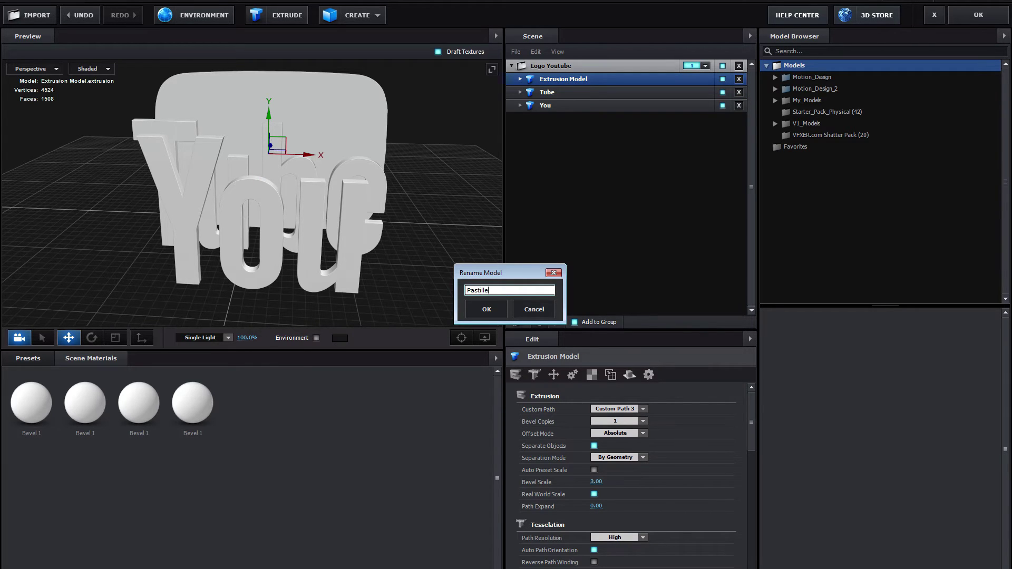
pyautogui.press('Return')
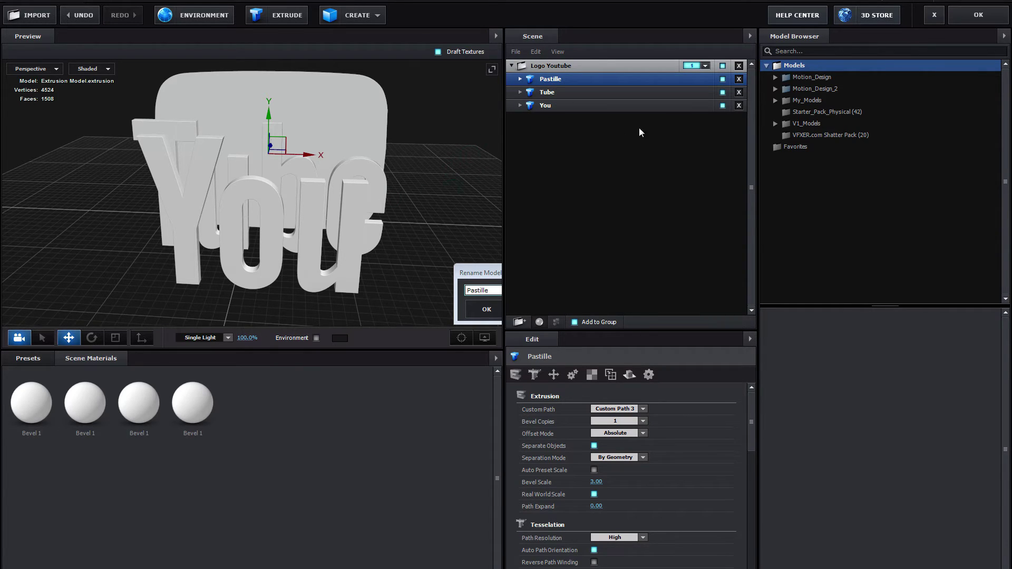
# - Hide the You and Tube models and bring Pastille forward, roughly toward the centre of the grid
pyautogui.click(723, 105)
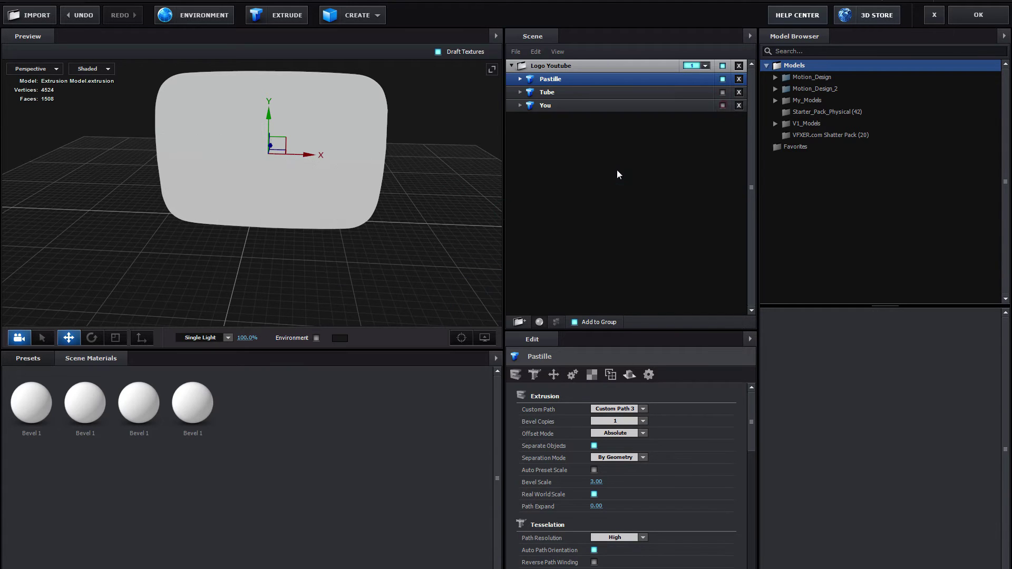
pyautogui.moveTo(468, 204)
pyautogui.mouseDown()
pyautogui.moveTo(438, 226)
pyautogui.moveTo(463, 196)
pyautogui.mouseUp()
pyautogui.moveTo(369, 212); pyautogui.dragTo(340, 229)
pyautogui.moveTo(369, 114); pyautogui.dragTo(287, 206)
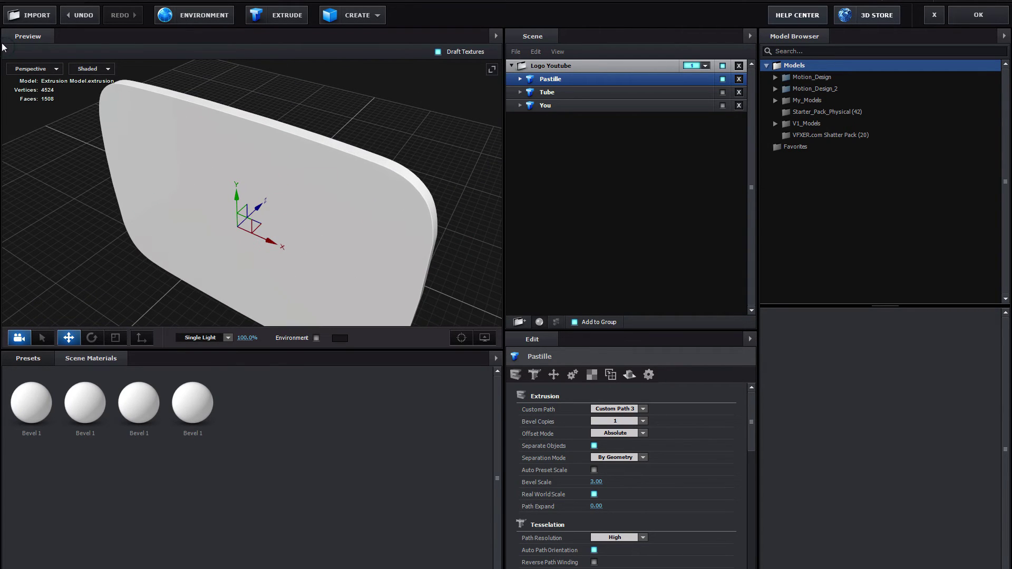
# - In the Top view, align Pastille along its Z axis with the grid's centre line, then return to Perspective view
pyautogui.click(42, 66)
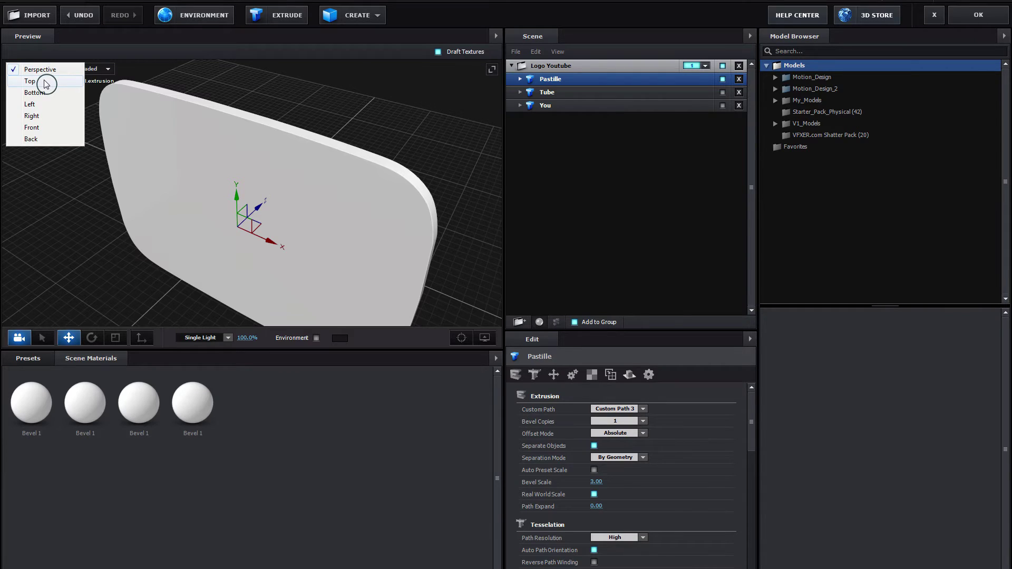
pyautogui.click(46, 82)
pyautogui.moveTo(251, 180); pyautogui.dragTo(254, 152)
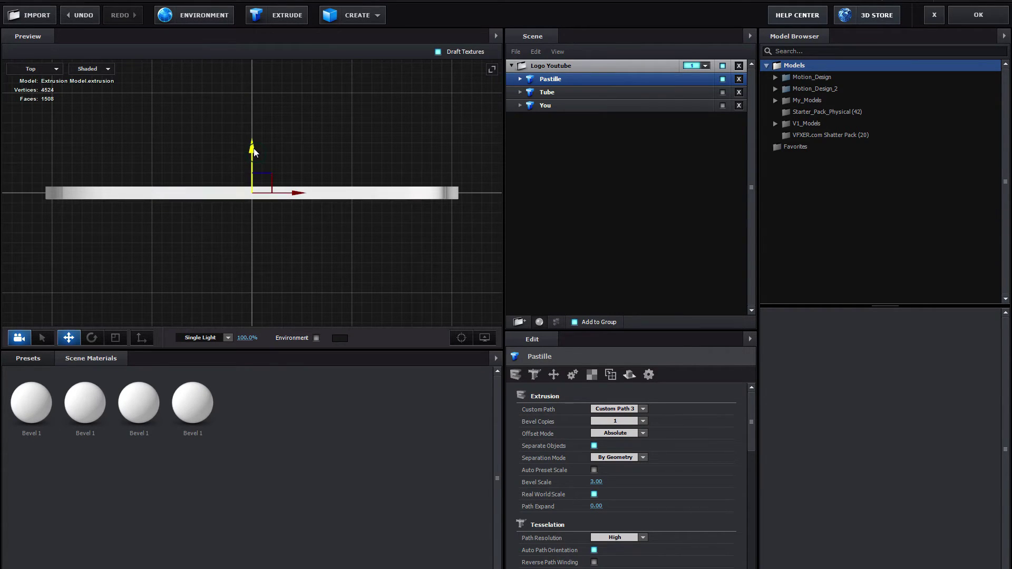
pyautogui.click(45, 68)
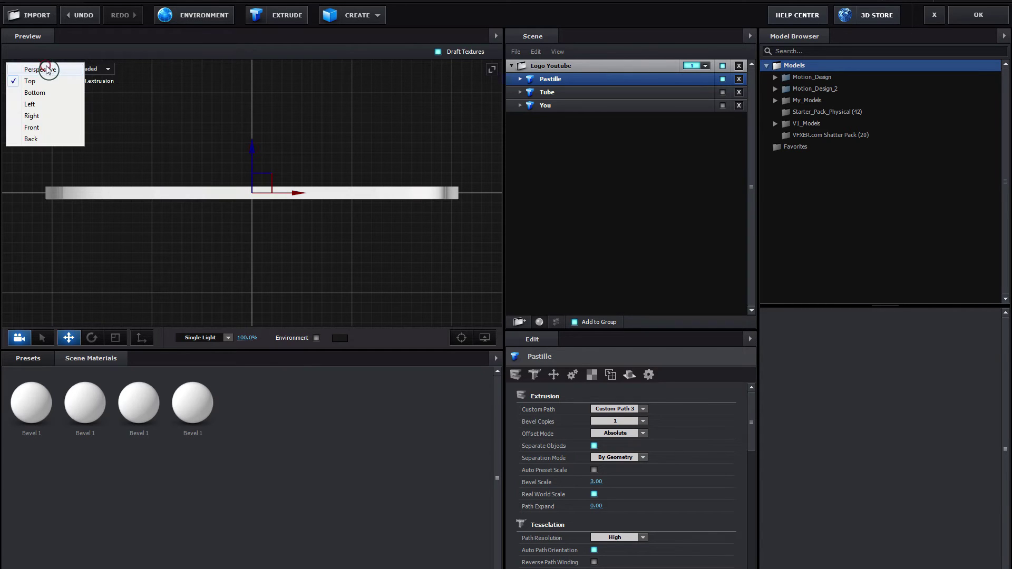
pyautogui.click(47, 70)
pyautogui.moveTo(346, 256); pyautogui.dragTo(406, 270)
pyautogui.moveTo(450, 211); pyautogui.dragTo(426, 236)
# - Set the Extrude value of Pastille's Bevel 1 to 5
pyautogui.click(602, 410)
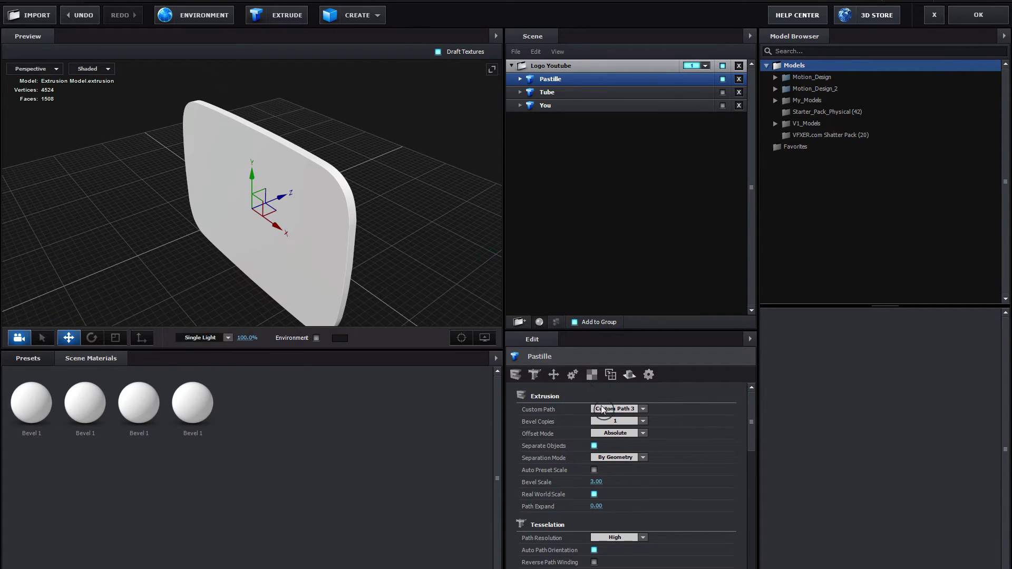
pyautogui.click(520, 79)
pyautogui.click(574, 93)
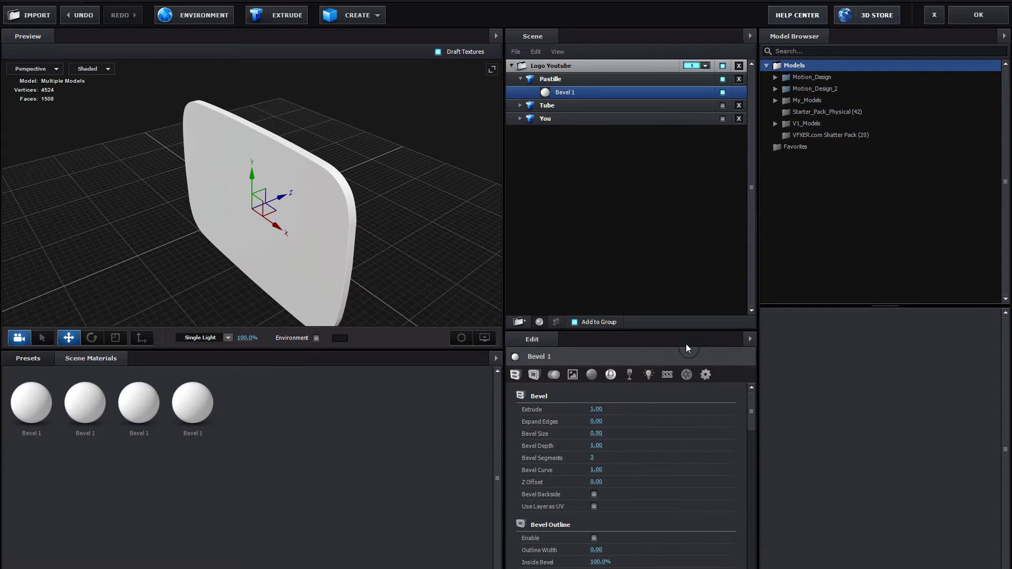
pyautogui.moveTo(601, 410); pyautogui.dragTo(755, 381)
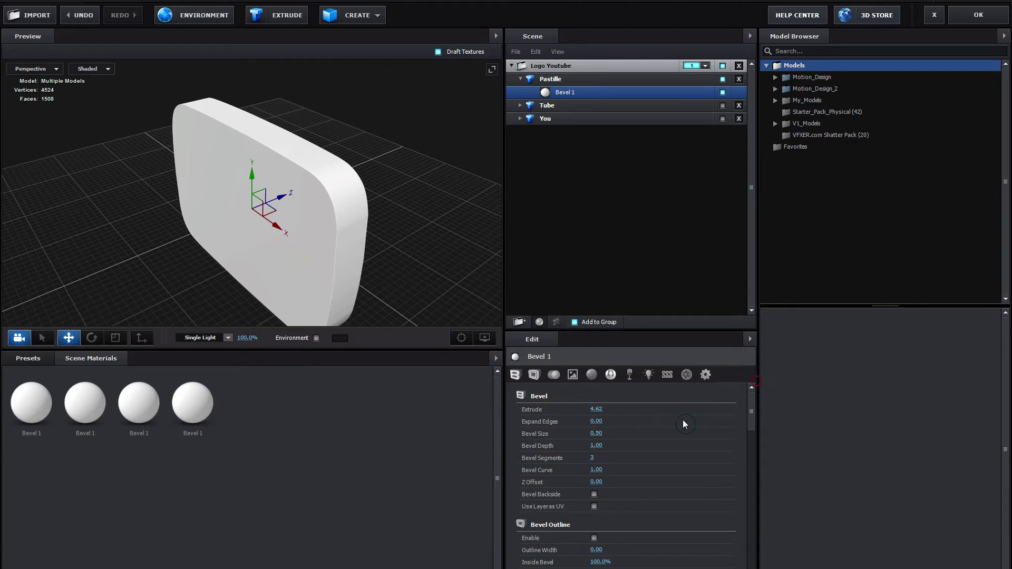
pyautogui.click(598, 409)
pyautogui.write('50')
pyautogui.press('BackSpace')
pyautogui.press('Return')
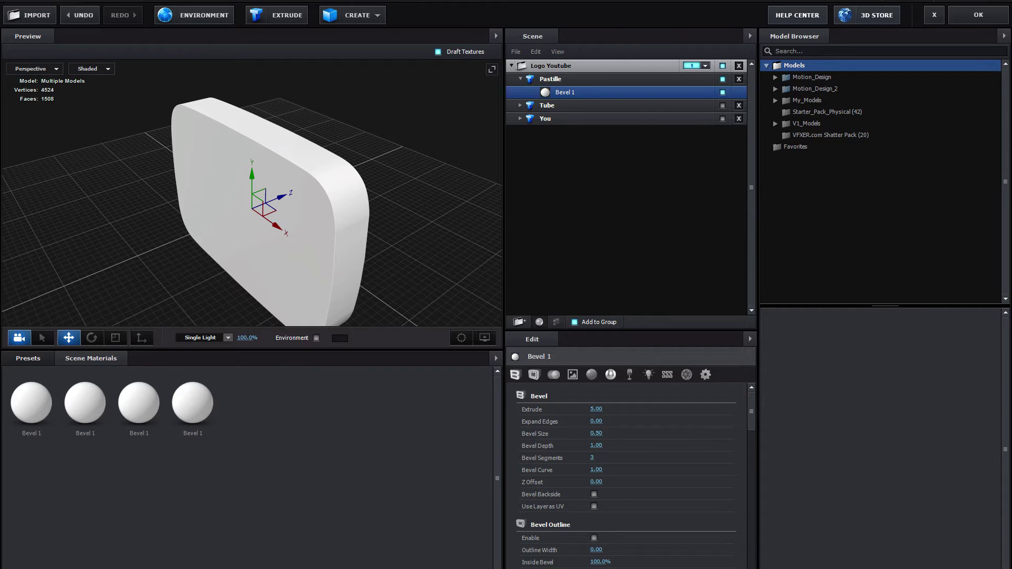
# - Raise Pastille's Bevel 1 to 32 Bevel Segments and a Bevel Size of about 5 to round its edges
pyautogui.scroll(6, 356, 269)
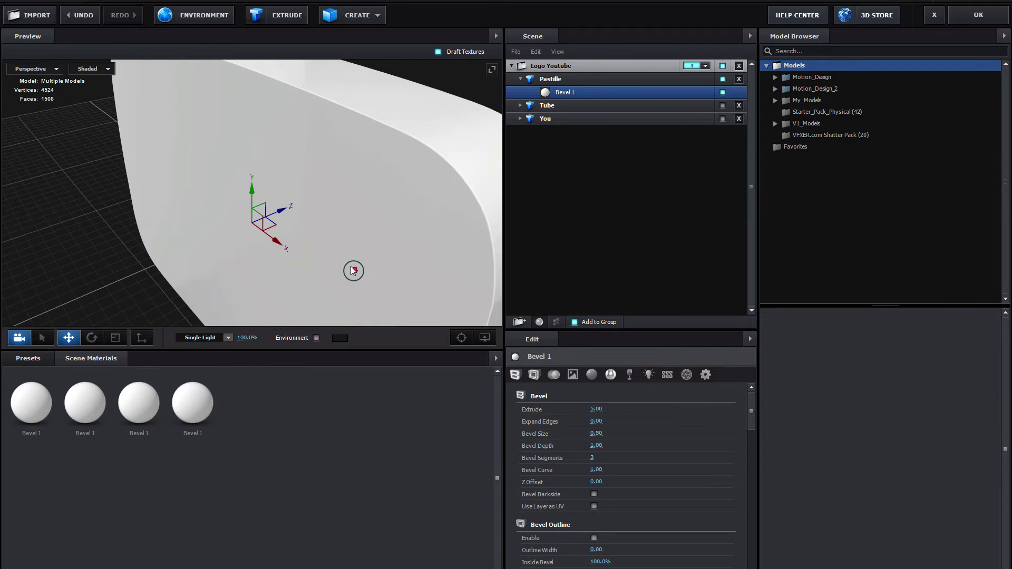
pyautogui.scroll(-3, 467, 231)
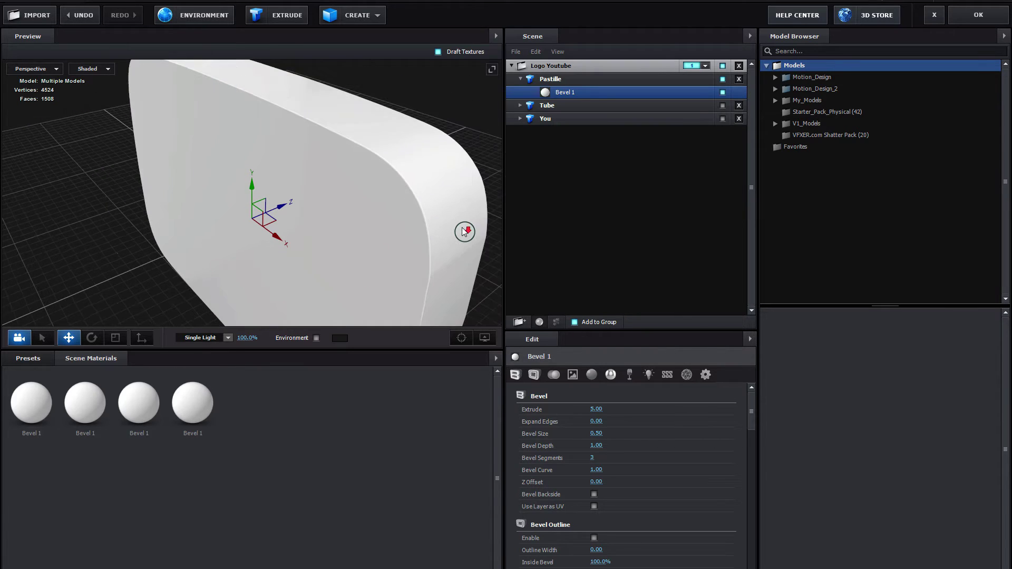
pyautogui.moveTo(593, 457); pyautogui.dragTo(713, 456)
pyautogui.moveTo(595, 434); pyautogui.dragTo(827, 429)
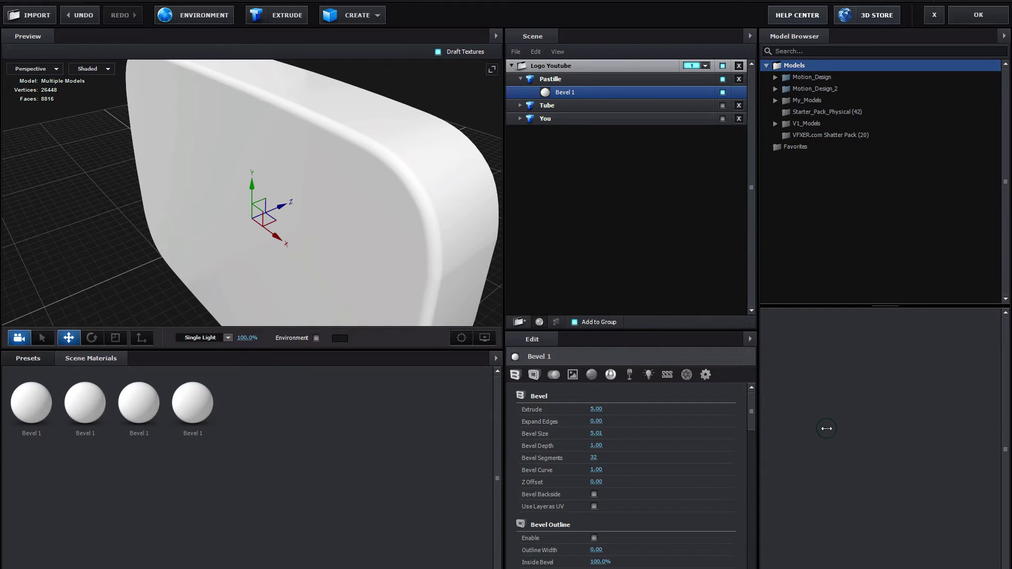
# - Enable Bevel Backside on Pastille's Bevel 1 and check the rounded edges from the back and front
pyautogui.scroll(-2, 631, 504)
pyautogui.scroll(1, 637, 488)
pyautogui.moveTo(433, 327); pyautogui.dragTo(328, 239)
pyautogui.moveTo(223, 242); pyautogui.dragTo(253, 278)
pyautogui.moveTo(427, 291); pyautogui.dragTo(401, 277)
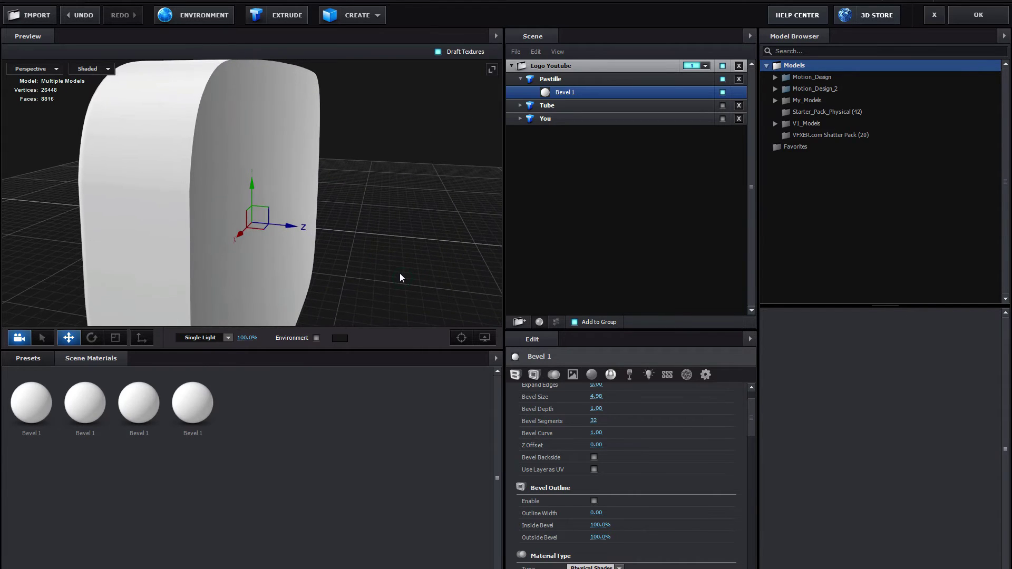
pyautogui.click(594, 458)
pyautogui.moveTo(337, 282)
pyautogui.mouseDown()
pyautogui.moveTo(378, 278)
pyautogui.moveTo(353, 288)
pyautogui.moveTo(318, 273)
pyautogui.moveTo(332, 280)
pyautogui.mouseUp()
pyautogui.scroll(-5, 324, 278)
pyautogui.scroll(5, 355, 267)
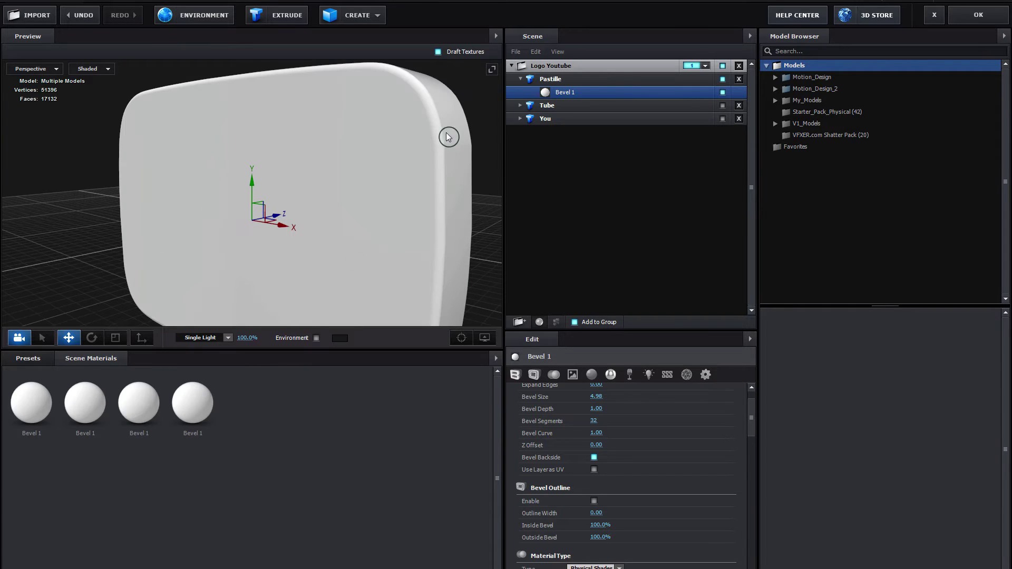
pyautogui.scroll(-2, 470, 286)
pyautogui.moveTo(418, 176); pyautogui.dragTo(396, 155)
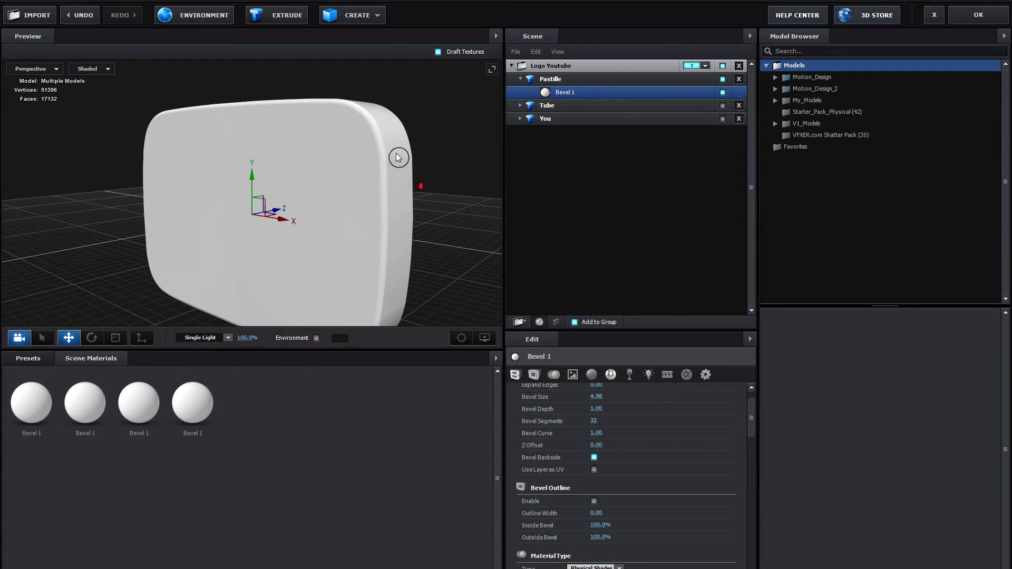
pyautogui.scroll(-1, 637, 479)
pyautogui.scroll(2, 638, 479)
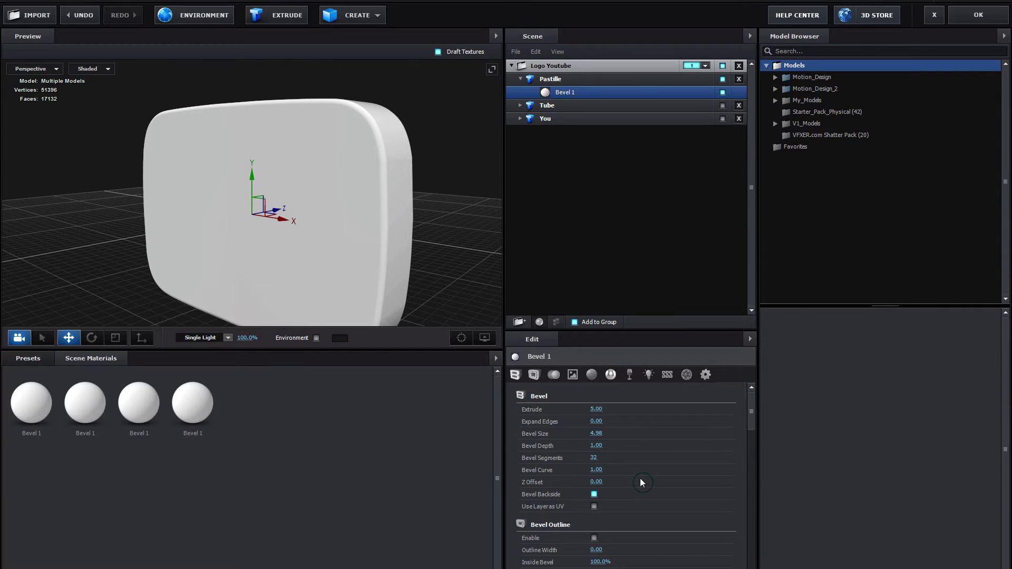
pyautogui.scroll(-3, 642, 480)
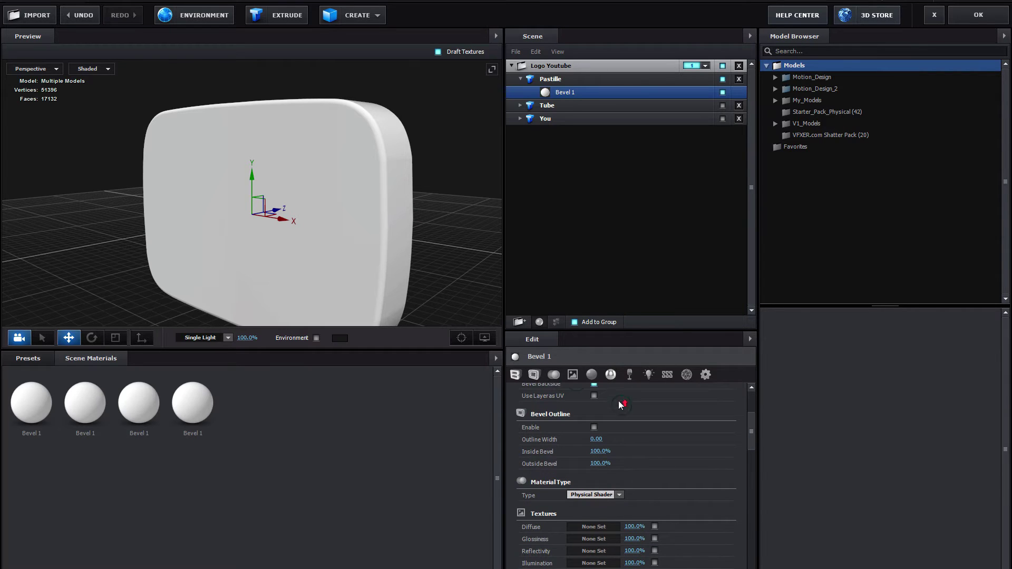
# - Set the Path Resolution of the Pastille model's tessellation to Ultra
pyautogui.scroll(2, 619, 401)
pyautogui.click(583, 78)
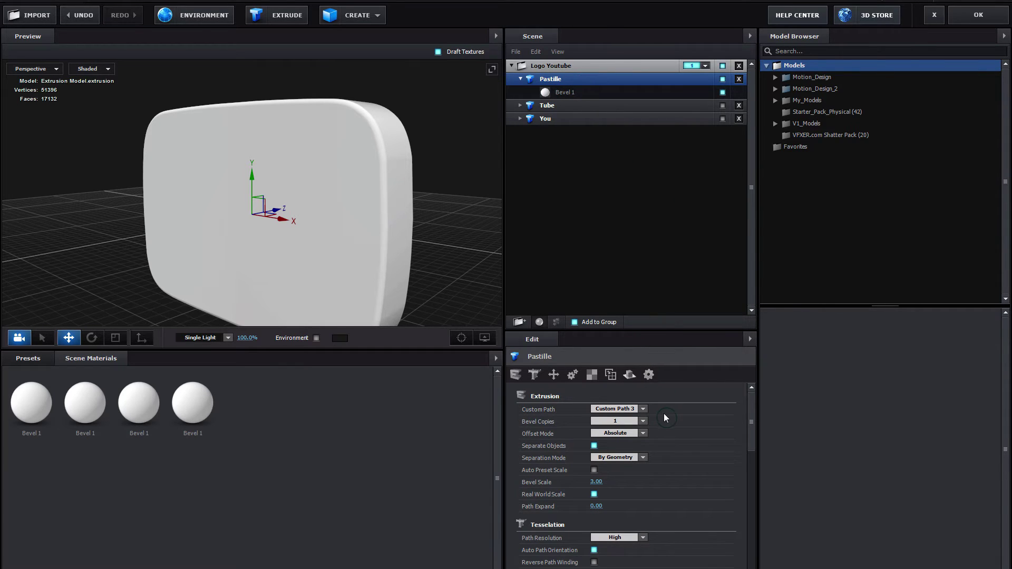
pyautogui.scroll(-1, 666, 482)
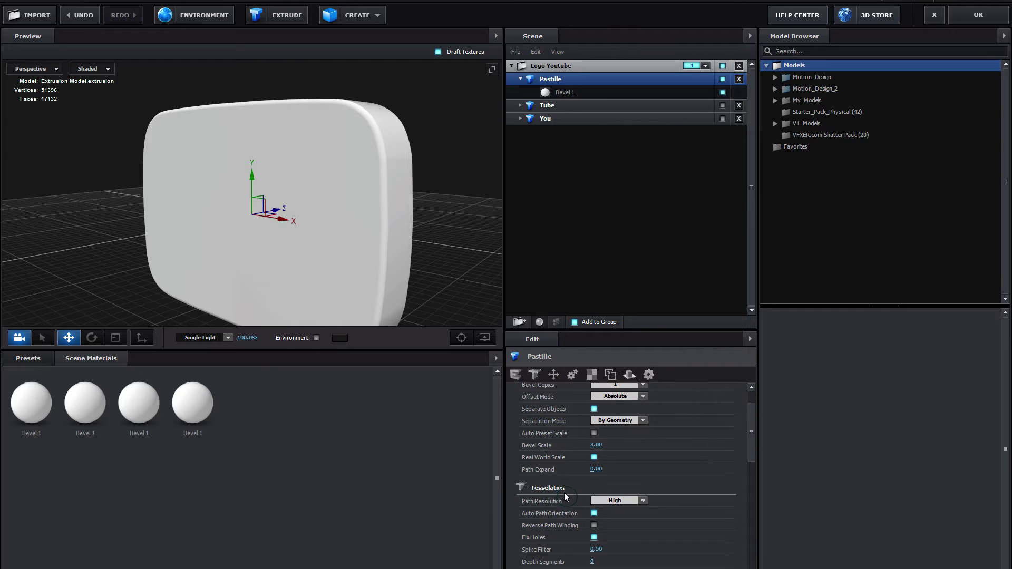
pyautogui.click(643, 501)
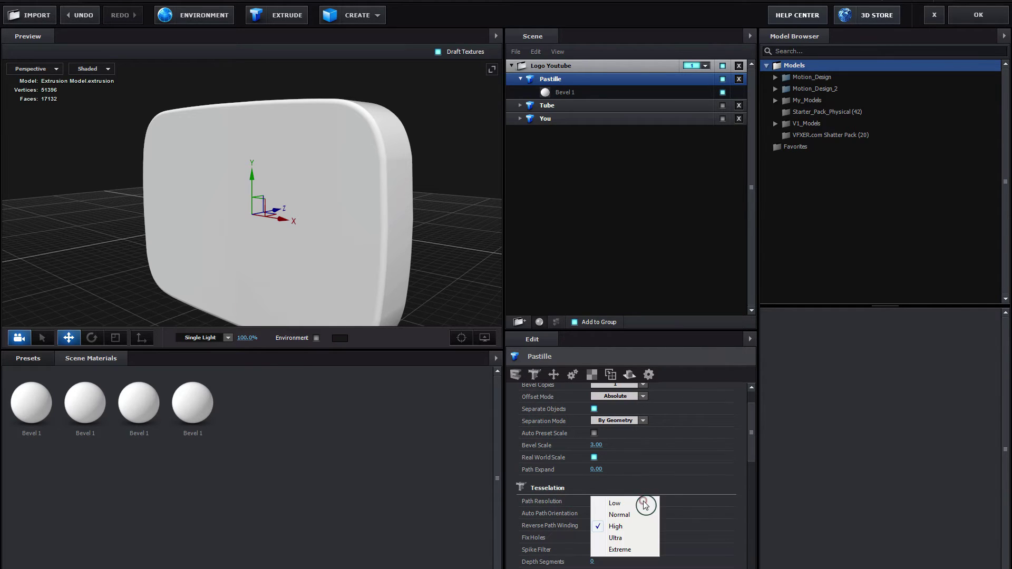
pyautogui.click(634, 542)
# - Compare Pastille's mesh in Wireframe display at High and Ultra Path Resolution, ending on Ultra and returning to Shaded display
pyautogui.moveTo(444, 272)
pyautogui.mouseDown()
pyautogui.moveTo(431, 253)
pyautogui.moveTo(363, 265)
pyautogui.moveTo(447, 261)
pyautogui.mouseUp()
pyautogui.click(103, 69)
pyautogui.click(111, 83)
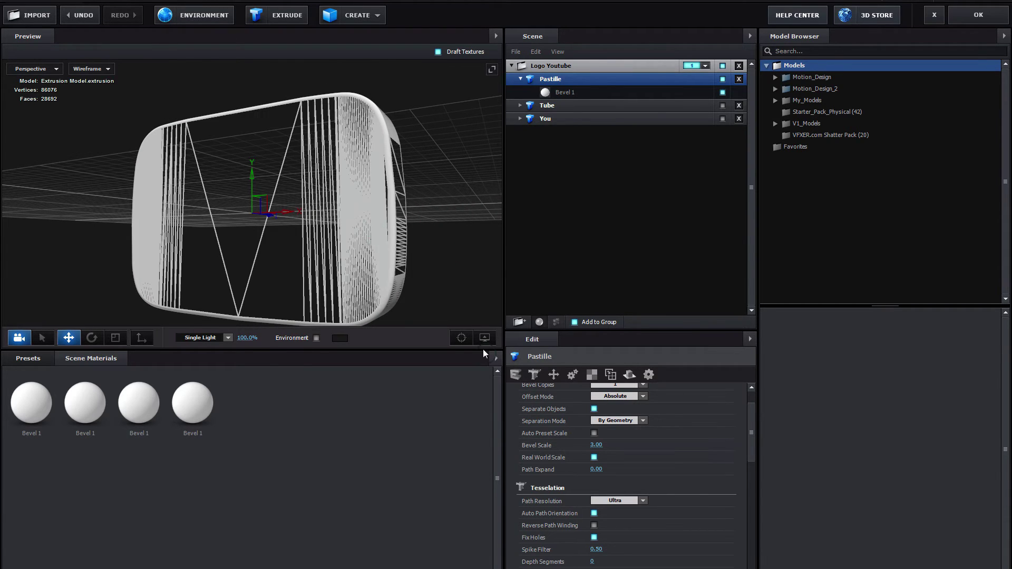
pyautogui.click(642, 501)
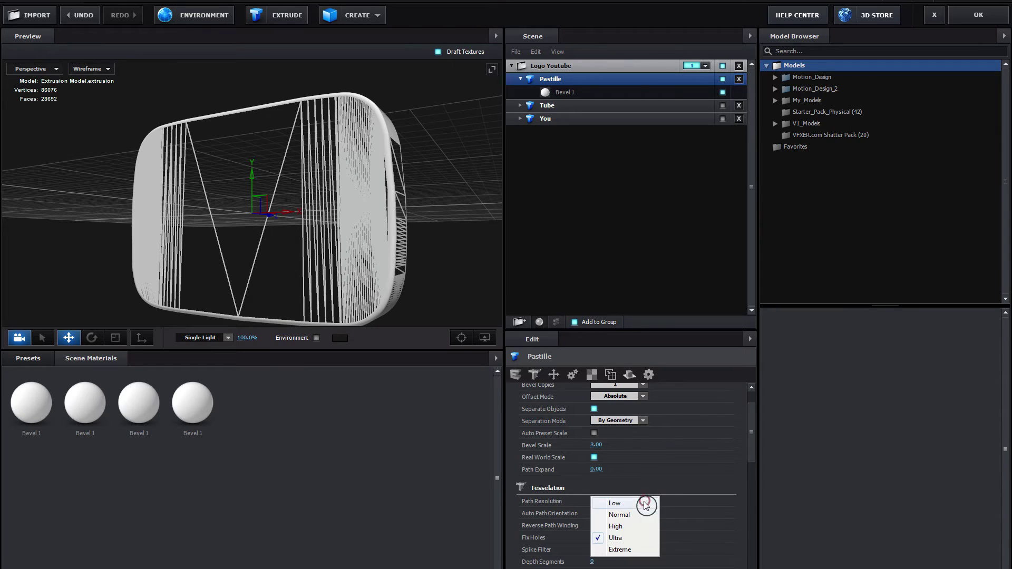
pyautogui.click(630, 526)
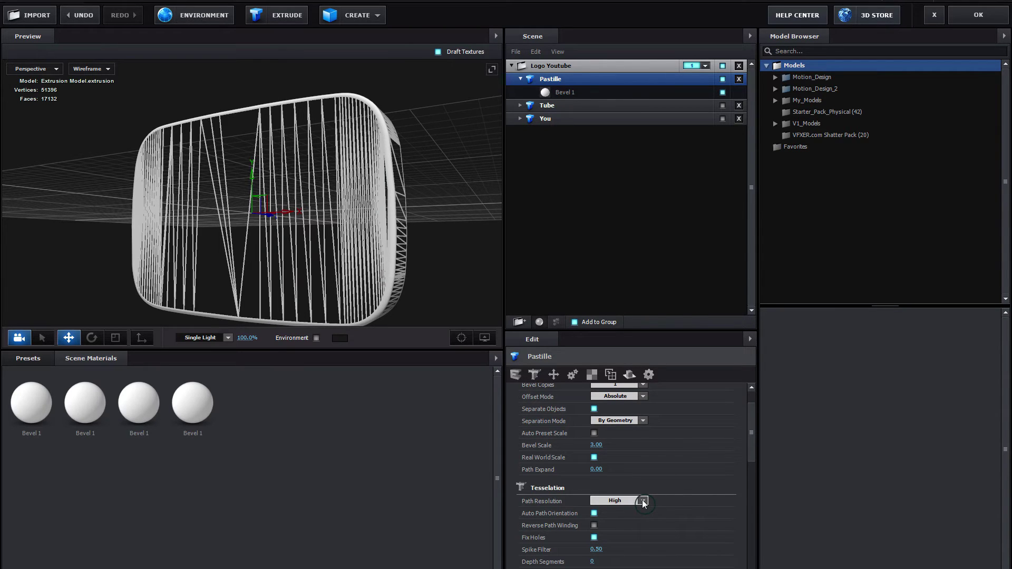
pyautogui.click(642, 503)
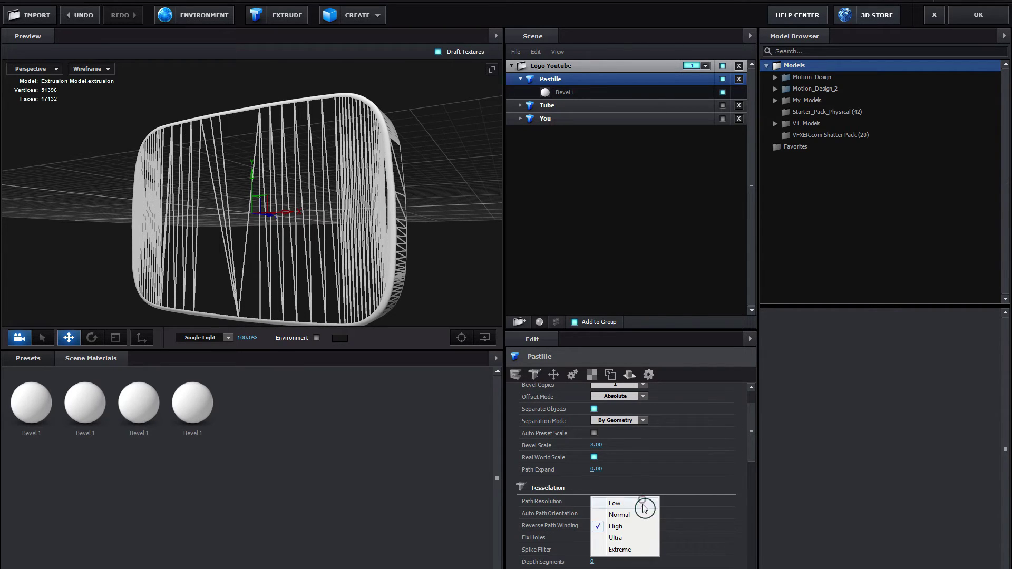
pyautogui.click(634, 541)
pyautogui.moveTo(399, 271)
pyautogui.mouseDown()
pyautogui.moveTo(350, 275)
pyautogui.moveTo(395, 271)
pyautogui.mouseUp()
pyautogui.click(101, 72)
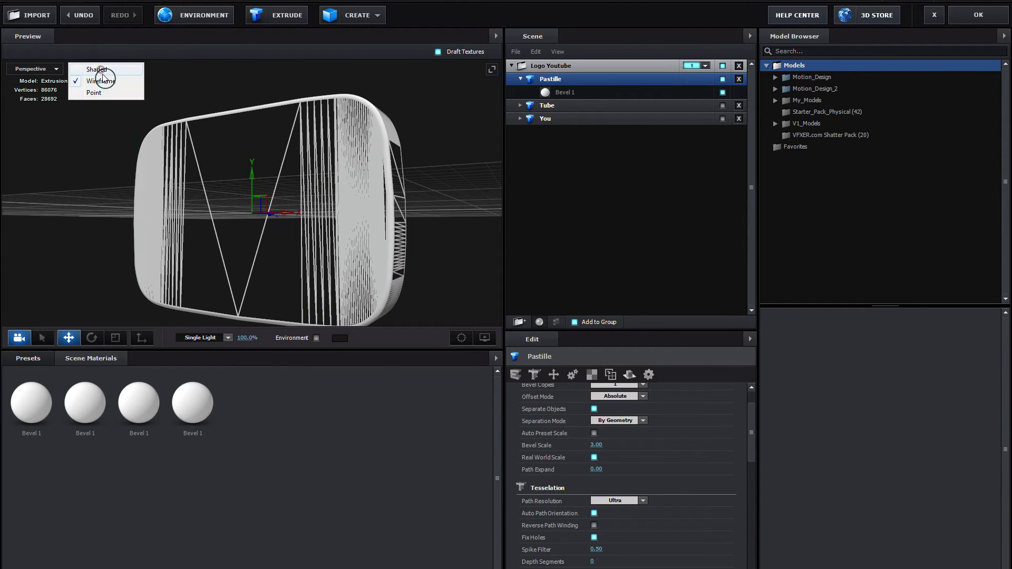
pyautogui.click(97, 69)
pyautogui.moveTo(351, 220); pyautogui.dragTo(370, 229)
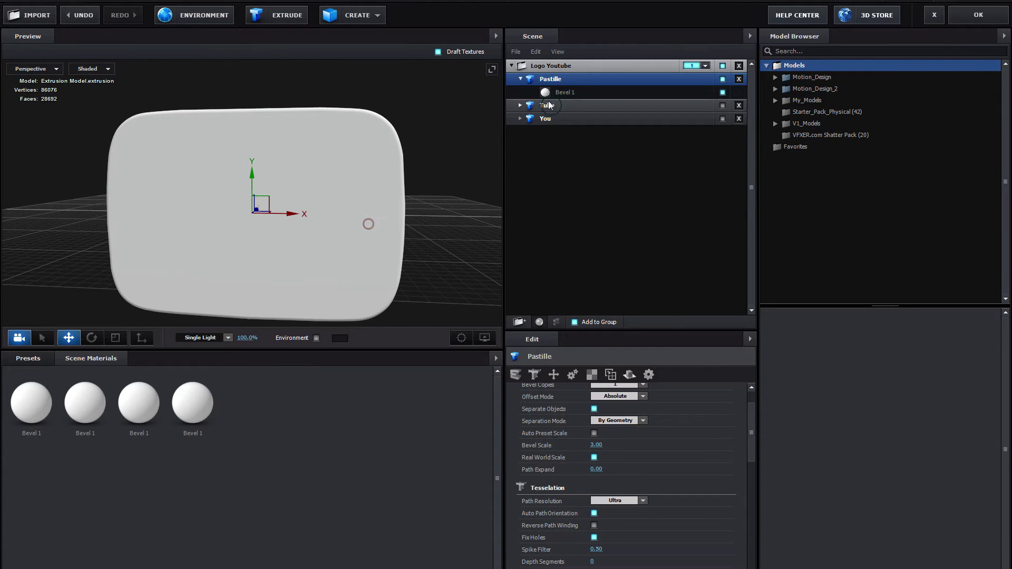
# - Select Pastille's Bevel 1, switch to Illustrator and copy the hex code e52c26 from the red badge's fill colour
pyautogui.click(574, 90)
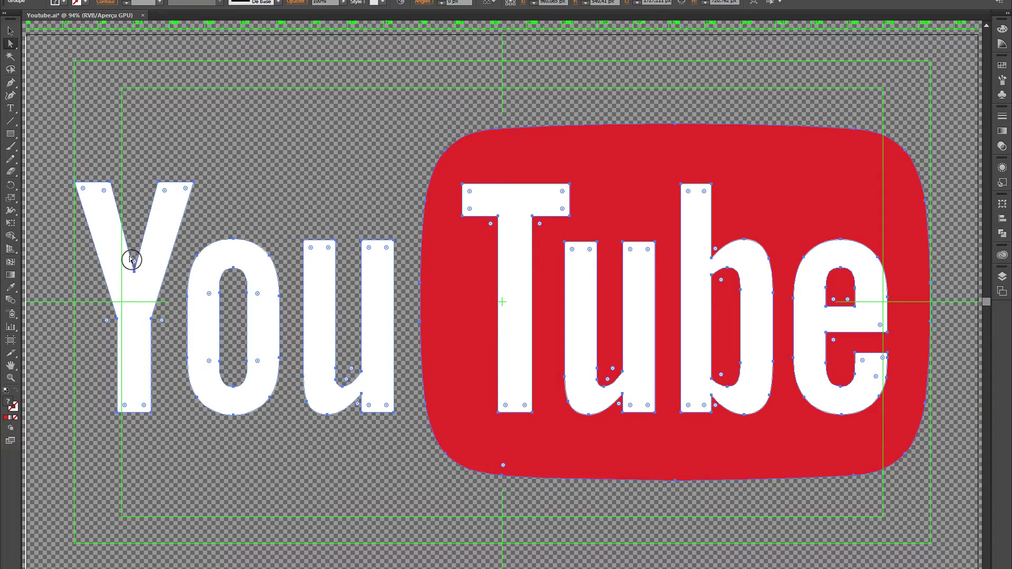
pyautogui.click(75, 74)
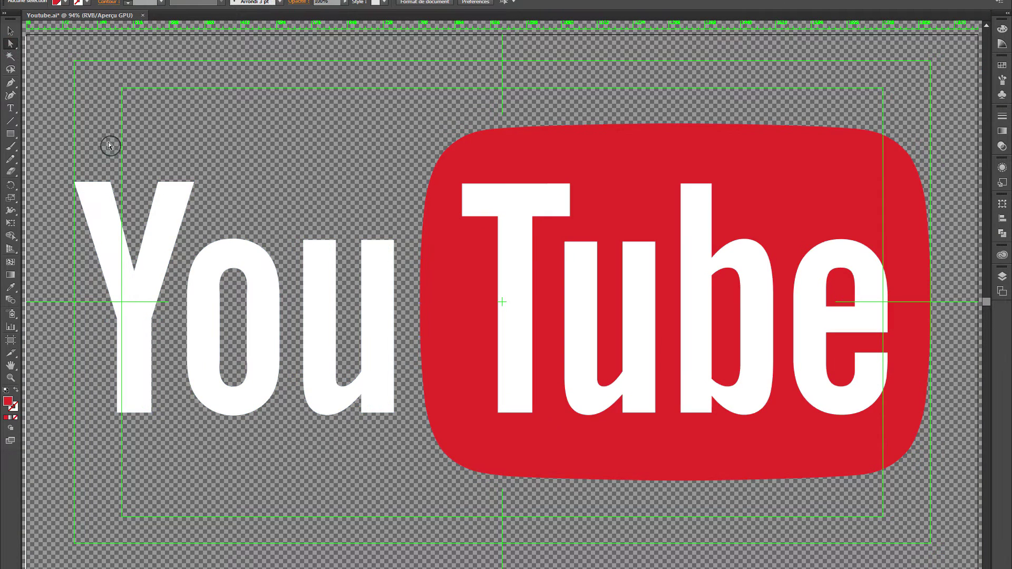
pyautogui.click(463, 275)
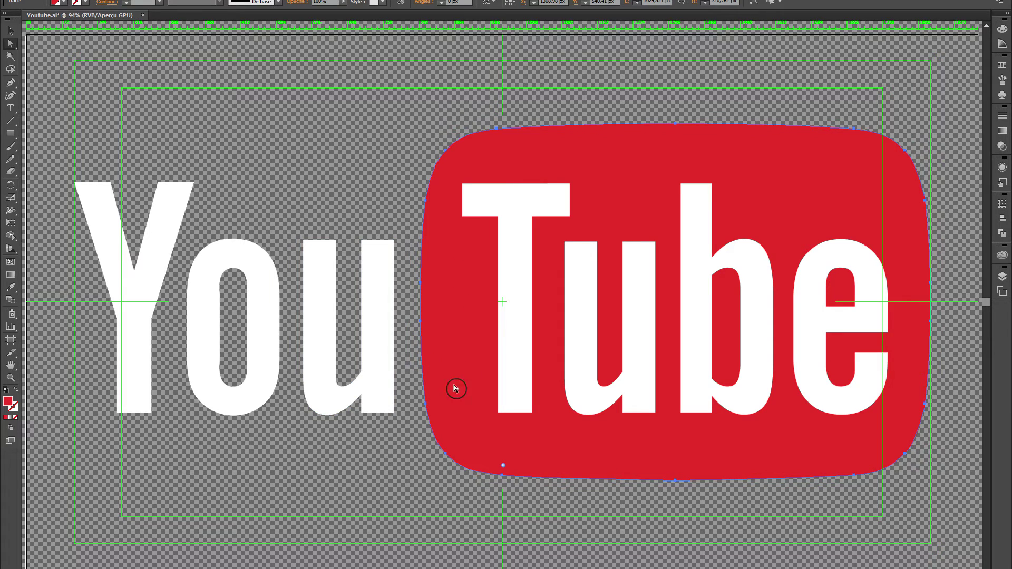
pyautogui.doubleClick(8, 402)
pyautogui.click(553, 213)
pyautogui.moveTo(553, 213); pyautogui.dragTo(522, 215)
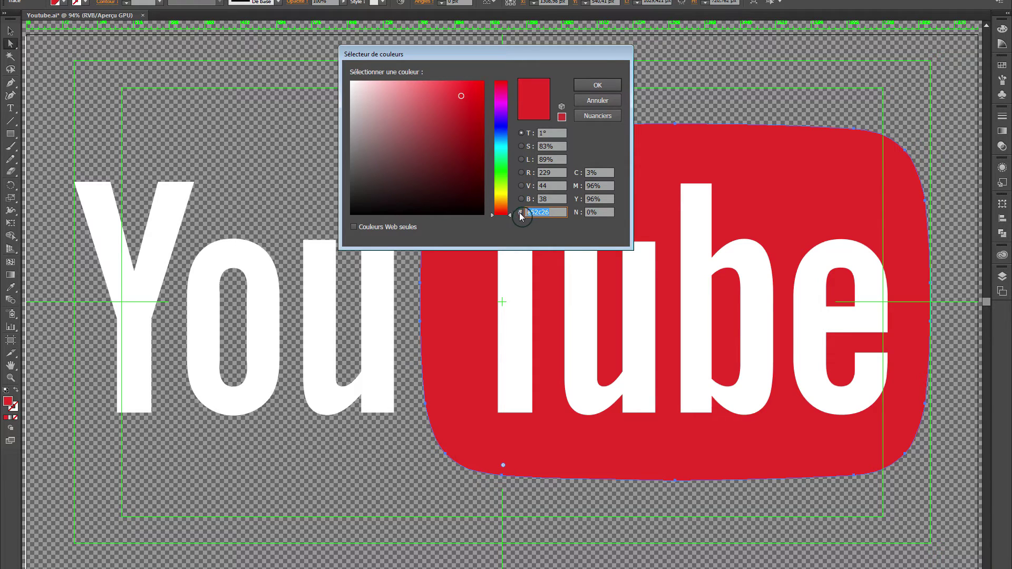
pyautogui.click(598, 86)
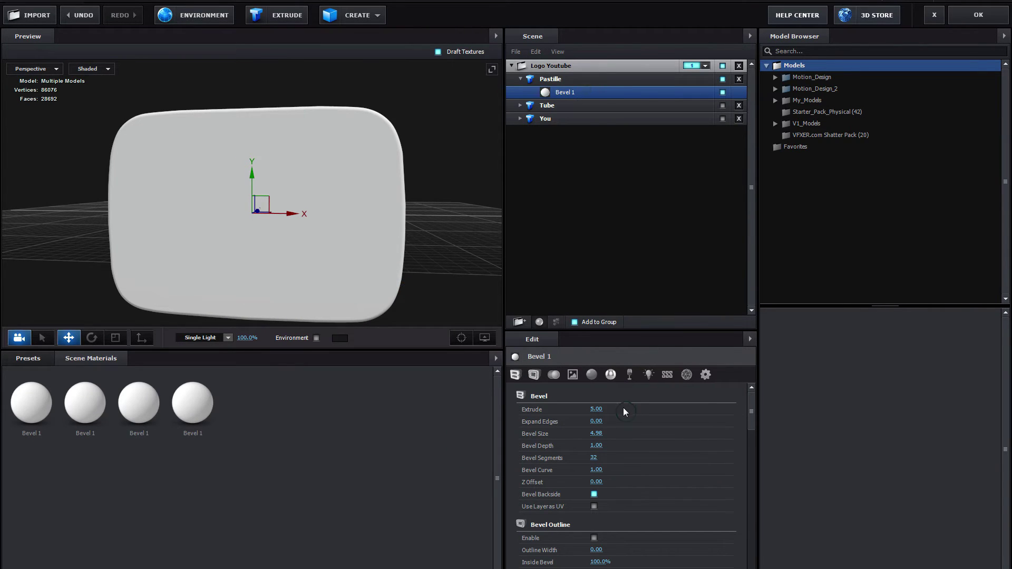
# - Back in Element 3D, set the Diffuse Color of Pastille's Bevel 1 to e52c26
pyautogui.scroll(-10, 624, 411)
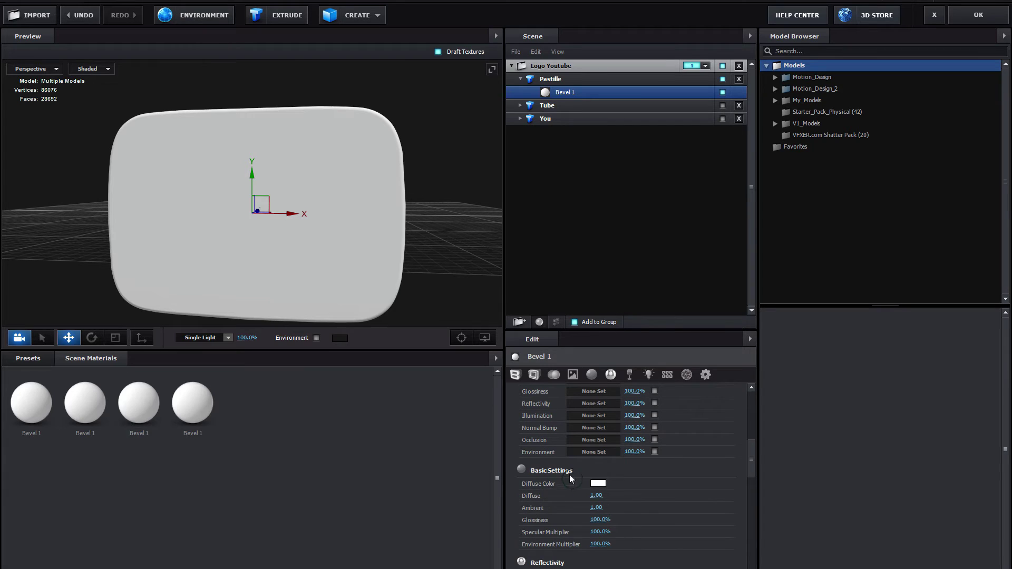
pyautogui.click(599, 484)
pyautogui.moveTo(694, 515); pyautogui.dragTo(667, 518)
pyautogui.hotkey('ctrl', 'v')
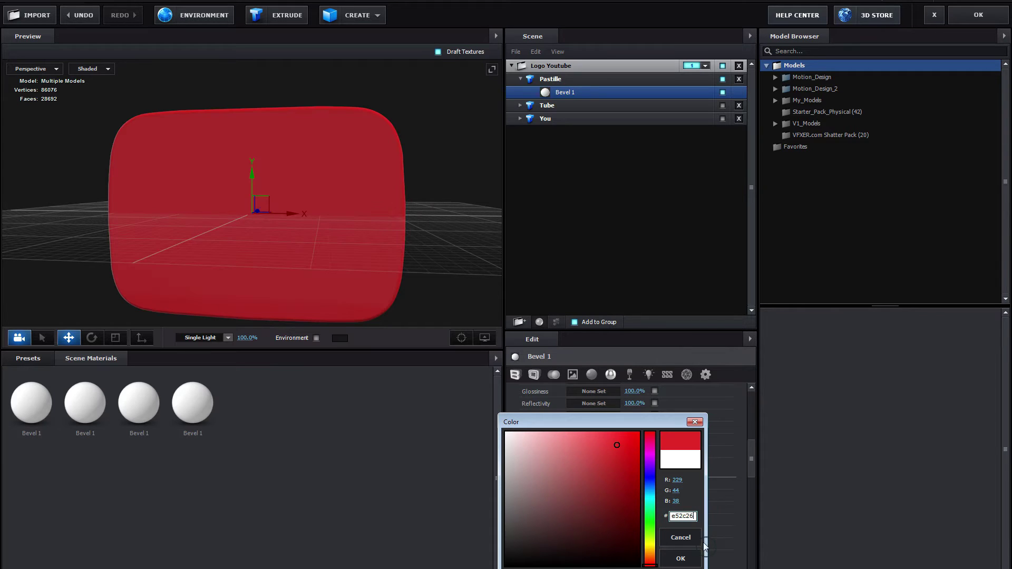
pyautogui.click(680, 558)
pyautogui.moveTo(362, 278)
pyautogui.mouseDown()
pyautogui.moveTo(301, 284)
pyautogui.moveTo(346, 283)
pyautogui.moveTo(364, 224)
pyautogui.moveTo(378, 271)
pyautogui.moveTo(318, 267)
pyautogui.moveTo(380, 242)
pyautogui.moveTo(368, 269)
pyautogui.moveTo(328, 264)
pyautogui.moveTo(368, 255)
pyautogui.moveTo(373, 269)
pyautogui.moveTo(355, 264)
pyautogui.mouseUp()
# - Set the Reflectivity Intensity of Pastille's Bevel 1 to 15% and inspect the reflections on its front
pyautogui.scroll(-2, 653, 494)
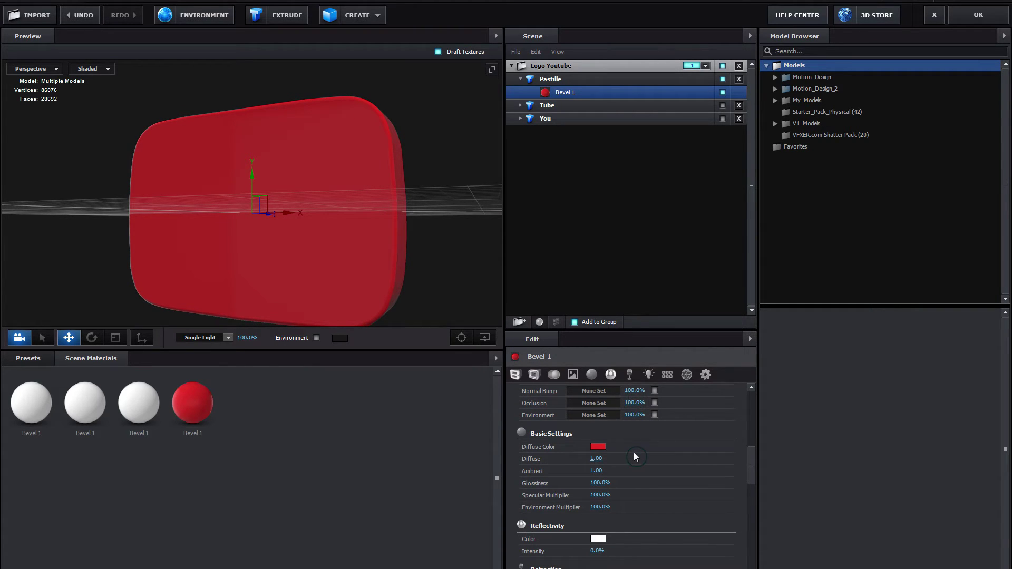
pyautogui.scroll(-3, 635, 456)
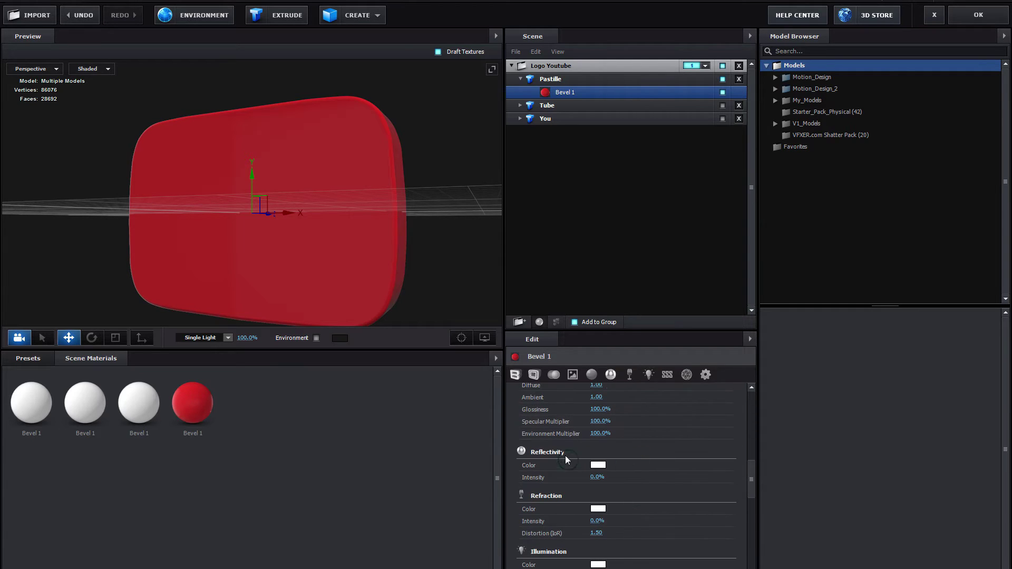
pyautogui.moveTo(594, 477); pyautogui.dragTo(602, 481)
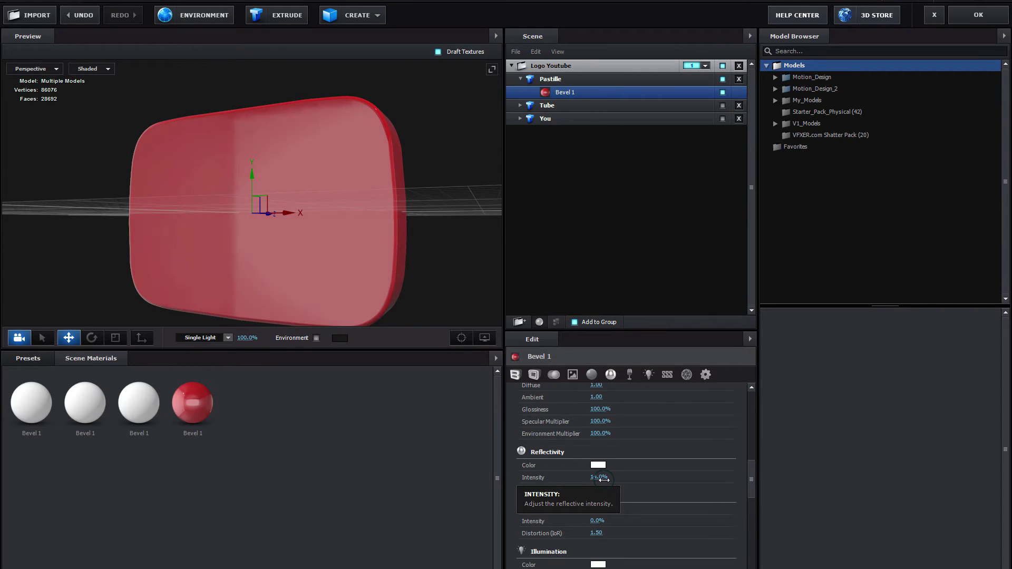
pyautogui.moveTo(382, 255)
pyautogui.mouseDown()
pyautogui.moveTo(337, 261)
pyautogui.moveTo(388, 260)
pyautogui.moveTo(396, 224)
pyautogui.moveTo(401, 256)
pyautogui.moveTo(393, 251)
pyautogui.mouseUp()
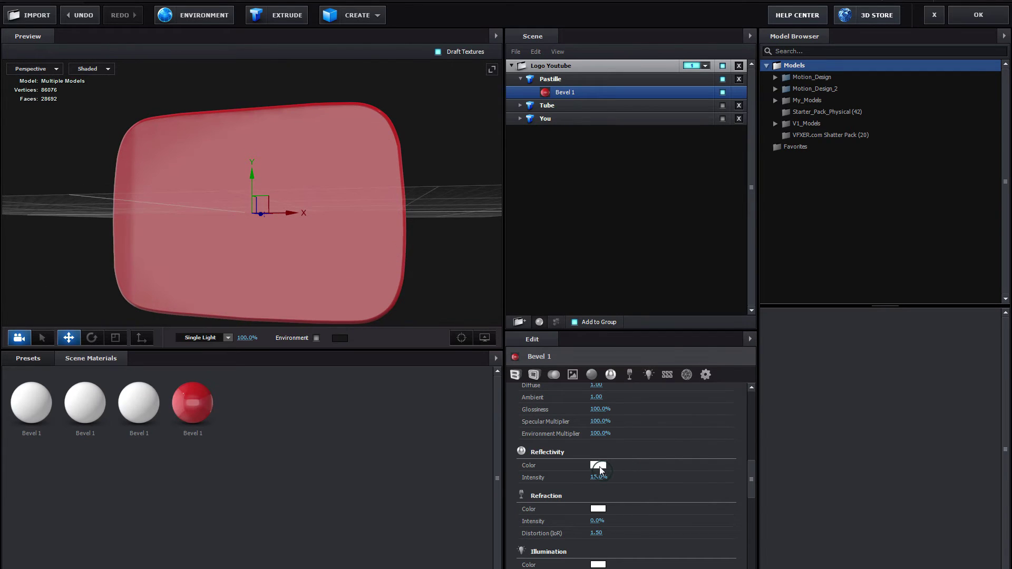
# - Set the Reflectivity Color of Pastille's Bevel 1 to e52c26 and check the shading
pyautogui.click(599, 466)
pyautogui.moveTo(685, 498); pyautogui.dragTo(665, 496)
pyautogui.hotkey('ctrl', 'v')
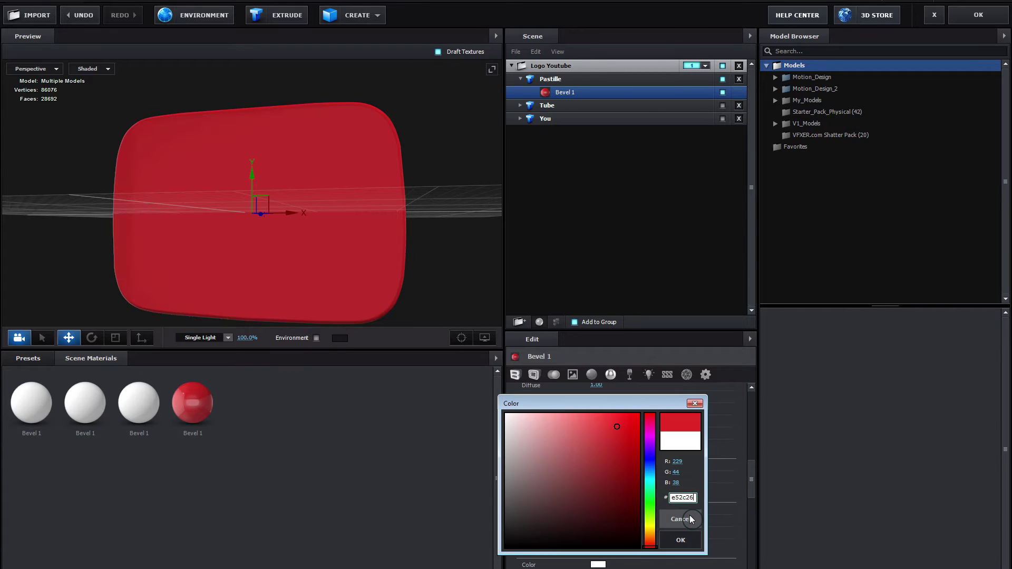
pyautogui.click(681, 540)
pyautogui.moveTo(374, 269)
pyautogui.mouseDown()
pyautogui.moveTo(338, 262)
pyautogui.moveTo(356, 244)
pyautogui.moveTo(369, 289)
pyautogui.moveTo(359, 264)
pyautogui.moveTo(395, 248)
pyautogui.moveTo(346, 269)
pyautogui.moveTo(391, 244)
pyautogui.moveTo(377, 279)
pyautogui.moveTo(262, 274)
pyautogui.moveTo(346, 281)
pyautogui.moveTo(379, 252)
pyautogui.moveTo(384, 260)
pyautogui.mouseUp()
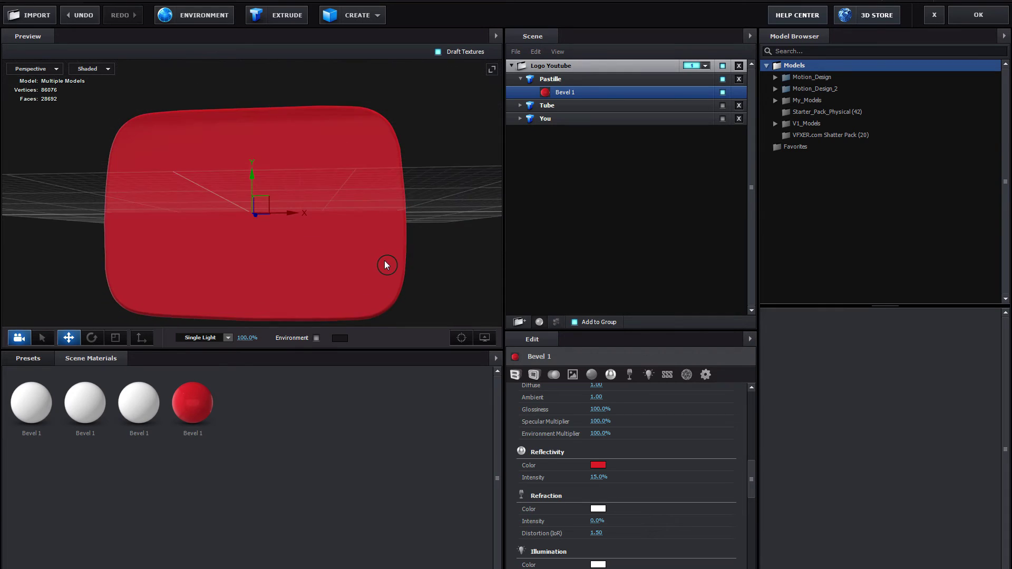
pyautogui.scroll(-2, 657, 428)
pyautogui.scroll(-4, 657, 429)
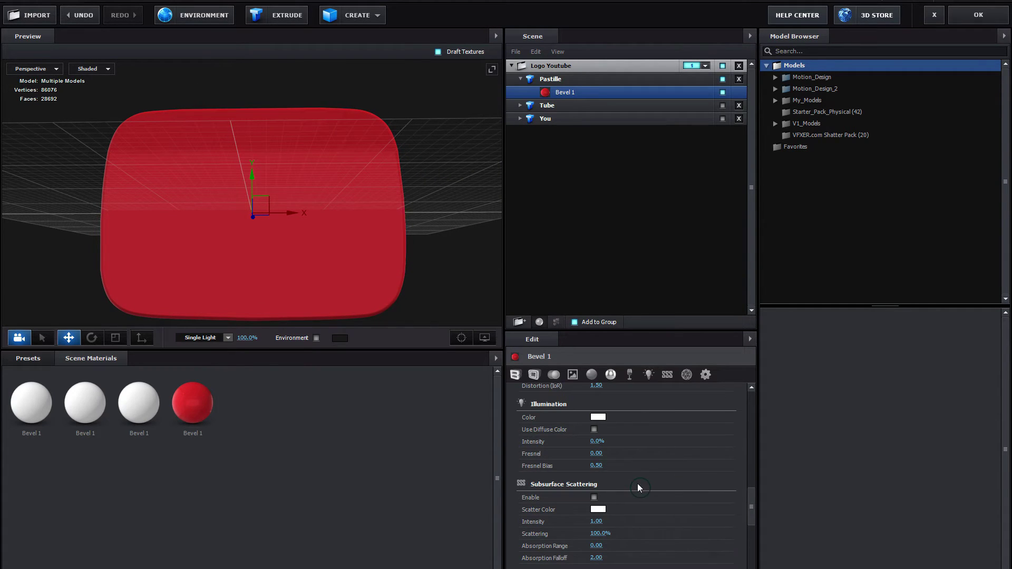
pyautogui.scroll(4, 638, 483)
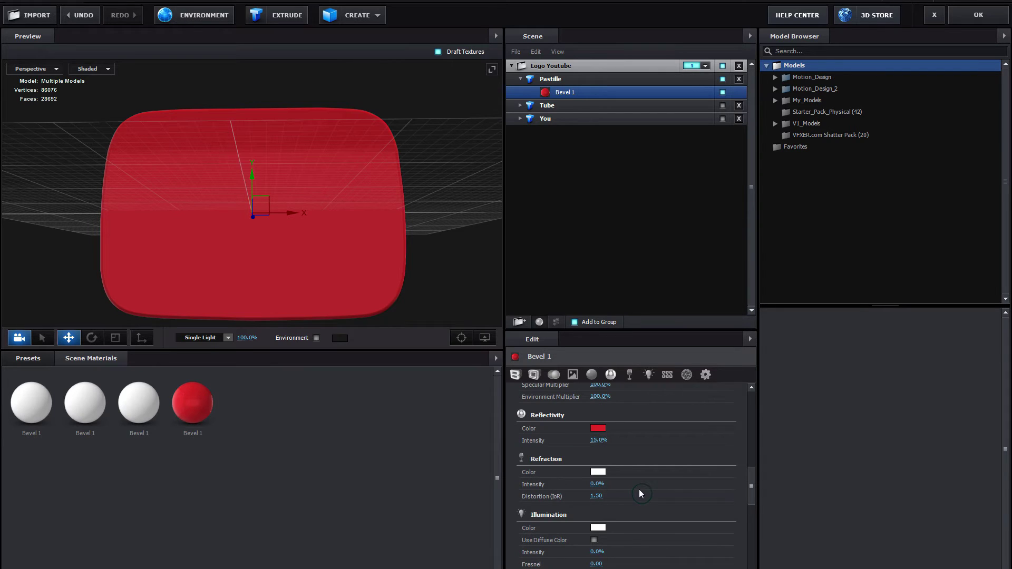
pyautogui.scroll(-2, 652, 501)
pyautogui.scroll(6, 654, 505)
# - Show the Tube model and move it along its Z axis until the letters sit against Pastille's front face
pyautogui.moveTo(397, 296); pyautogui.dragTo(340, 272)
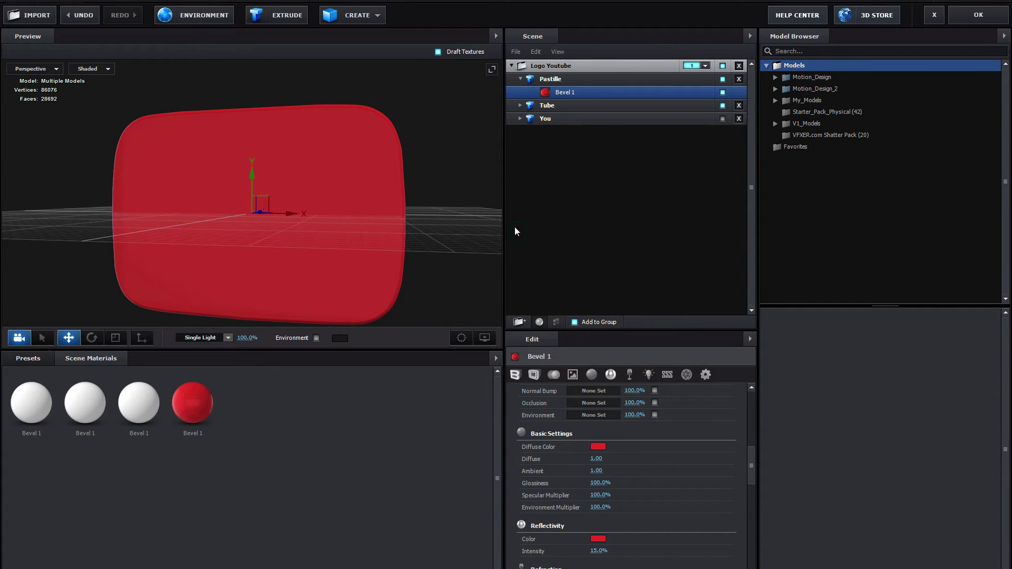
pyautogui.moveTo(470, 214); pyautogui.dragTo(397, 236)
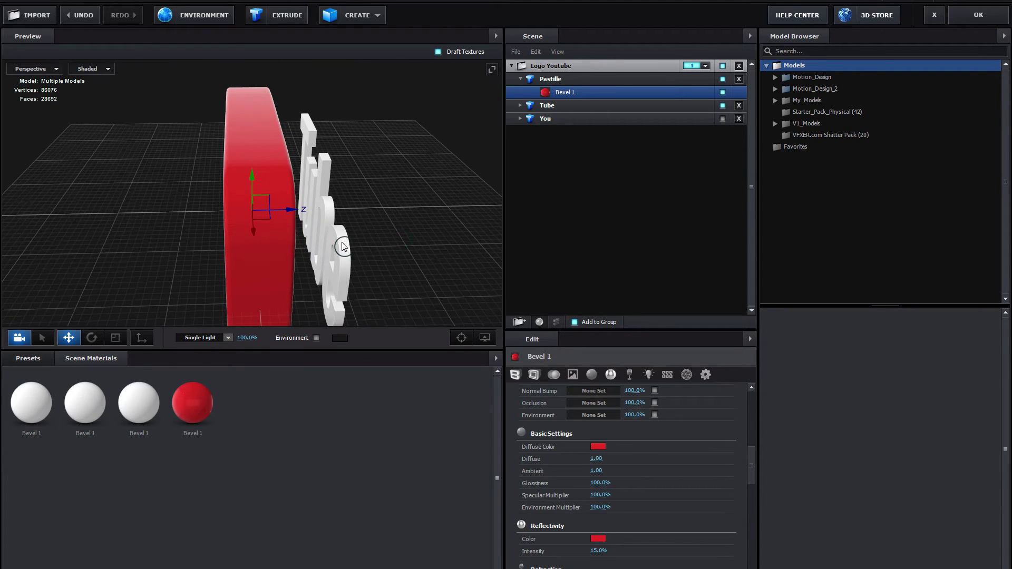
pyautogui.click(575, 105)
pyautogui.moveTo(359, 213); pyautogui.dragTo(405, 225)
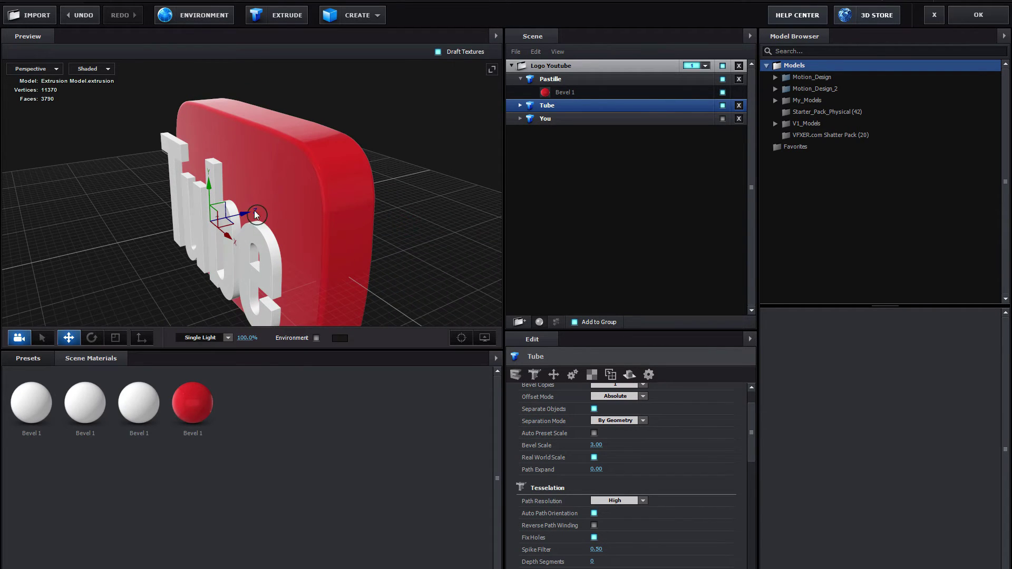
pyautogui.moveTo(251, 212); pyautogui.dragTo(271, 206)
pyautogui.moveTo(437, 254); pyautogui.dragTo(475, 242)
# - Set the Reflectivity Intensity of Tube's Bevel 1 to 15% and bring its Illumination settings into view
pyautogui.click(520, 106)
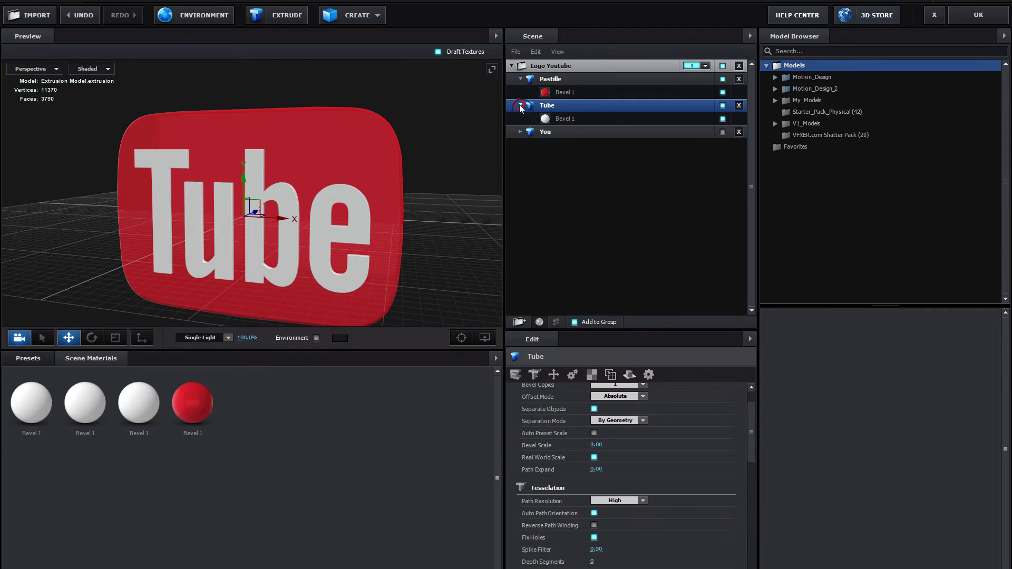
pyautogui.click(563, 118)
pyautogui.scroll(-2, 639, 472)
pyautogui.scroll(2, 641, 470)
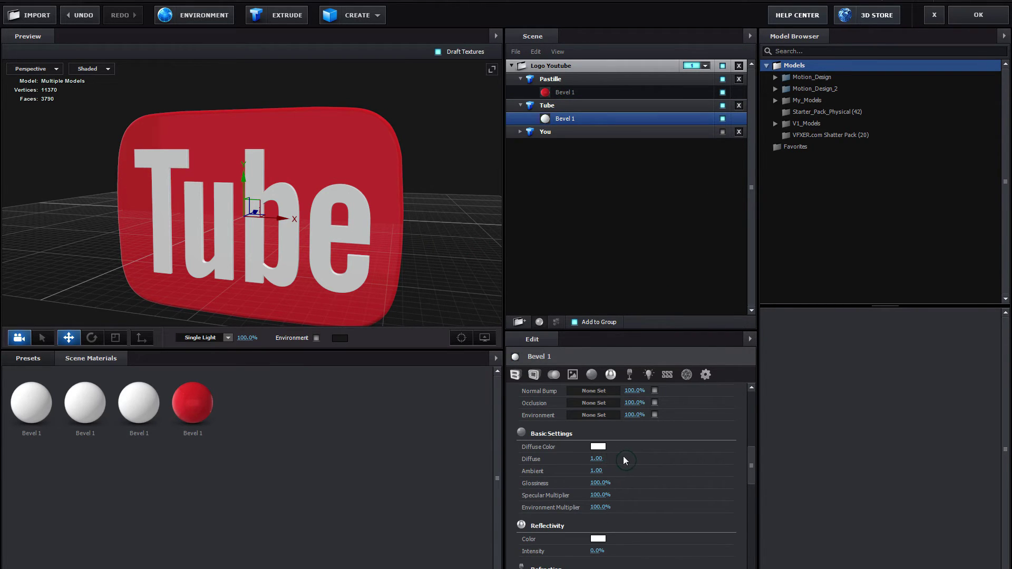
pyautogui.scroll(-3, 625, 460)
pyautogui.moveTo(421, 283)
pyautogui.mouseDown()
pyautogui.moveTo(436, 258)
pyautogui.moveTo(433, 268)
pyautogui.mouseUp()
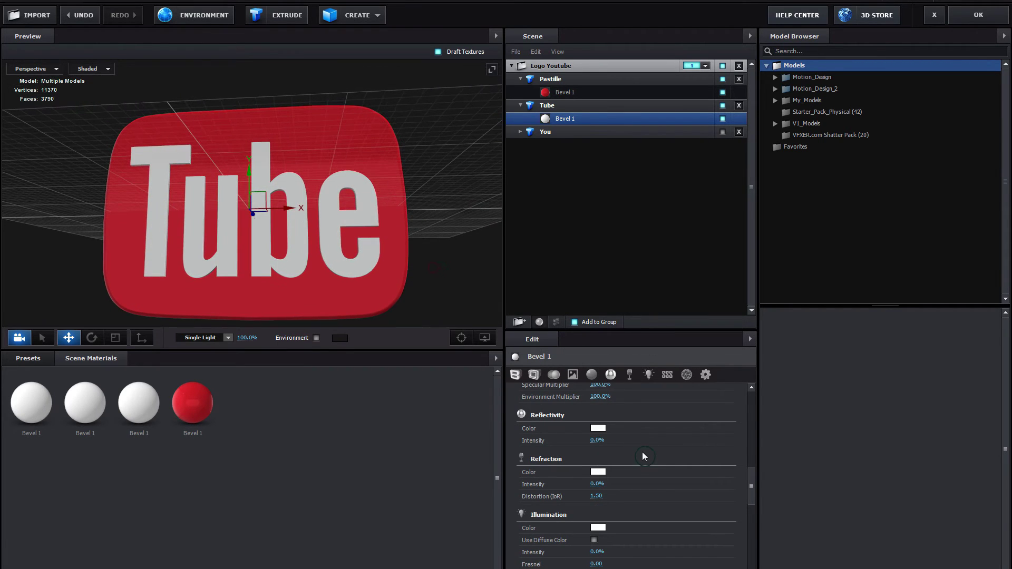
pyautogui.click(594, 440)
pyautogui.write('15')
pyautogui.press('Return')
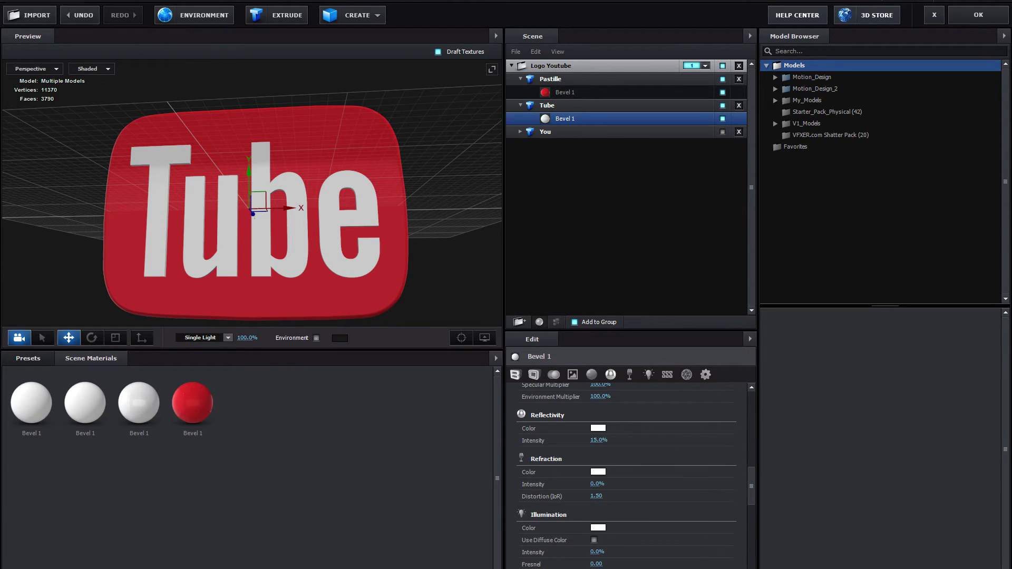
pyautogui.scroll(-3, 663, 499)
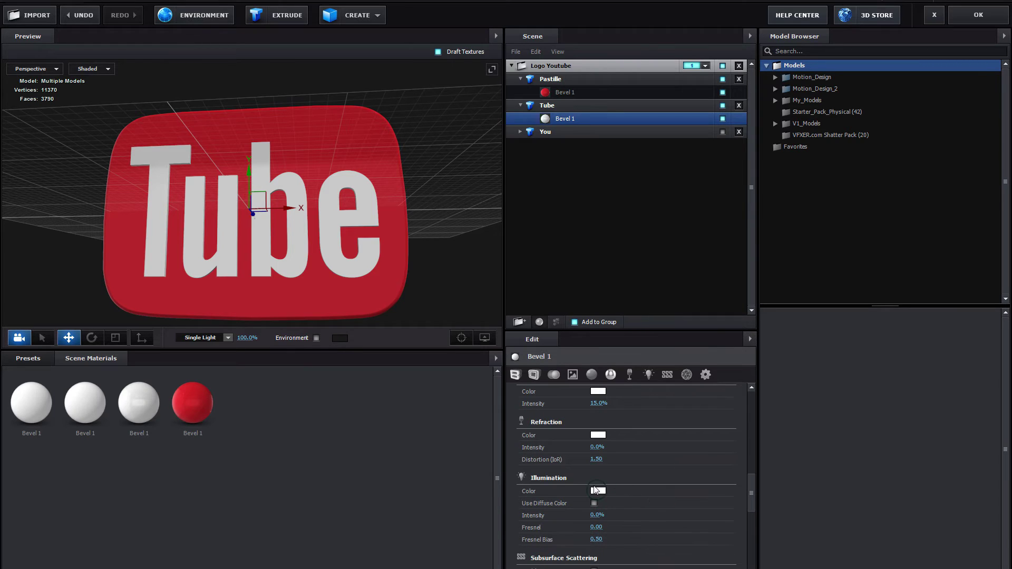
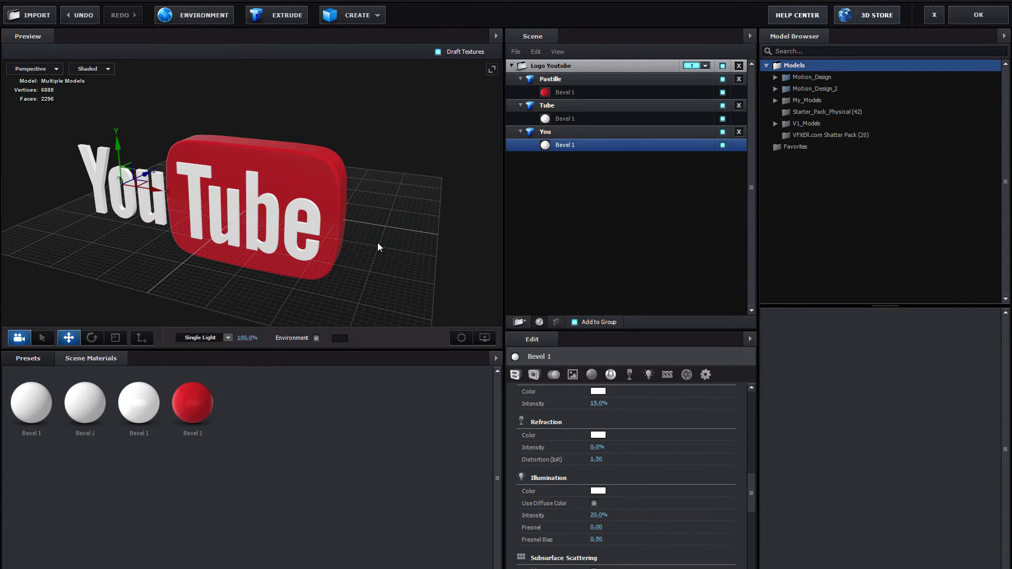
# - Set the Extrude value of the You model's Bevel 1 to 5.00 and check the thicker letters from the front
pyautogui.moveTo(381, 240)
pyautogui.mouseDown()
pyautogui.moveTo(345, 264)
pyautogui.moveTo(383, 252)
pyautogui.mouseUp()
pyautogui.click(596, 132)
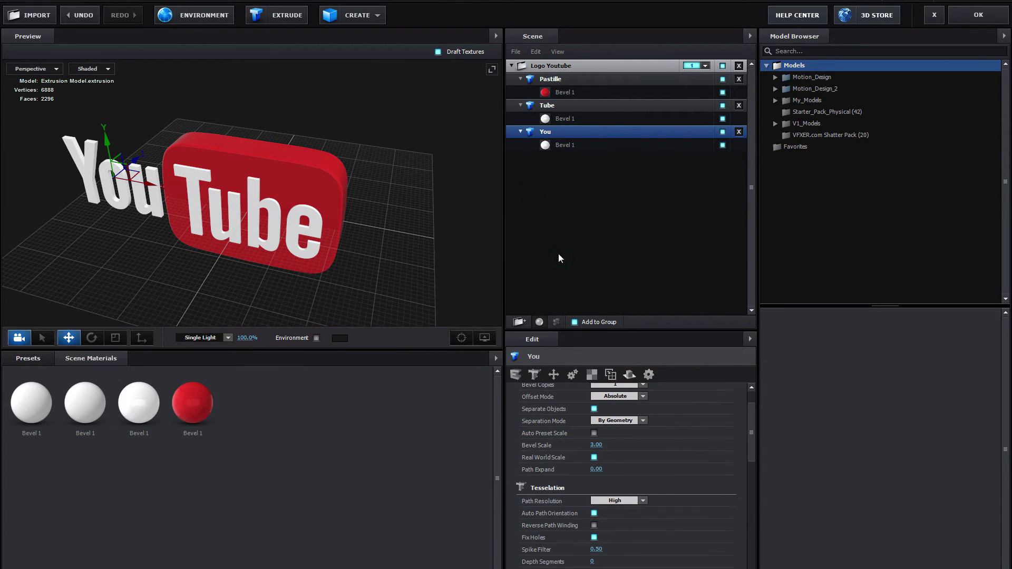
pyautogui.scroll(3, 561, 352)
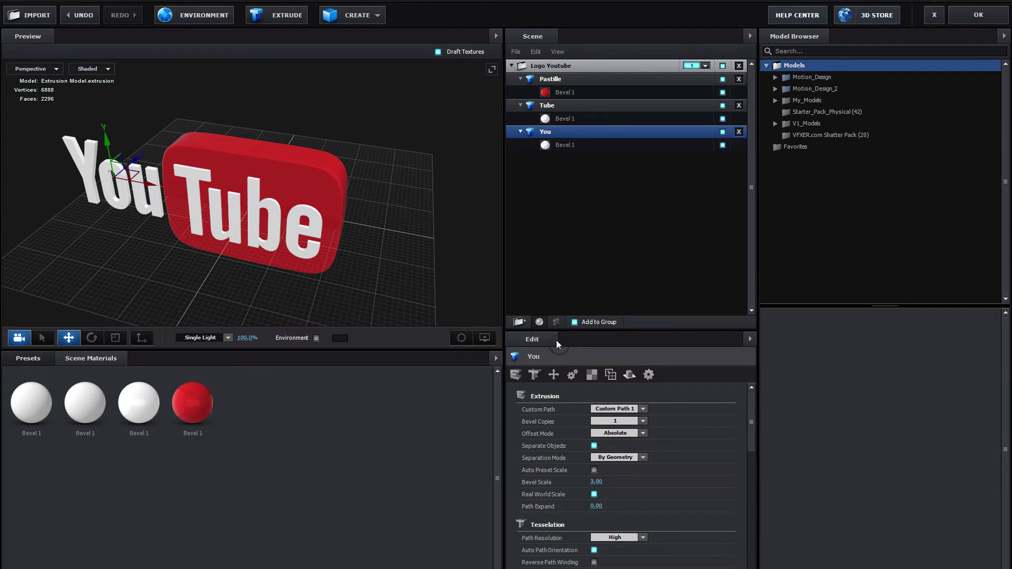
pyautogui.click(565, 145)
pyautogui.scroll(10, 630, 432)
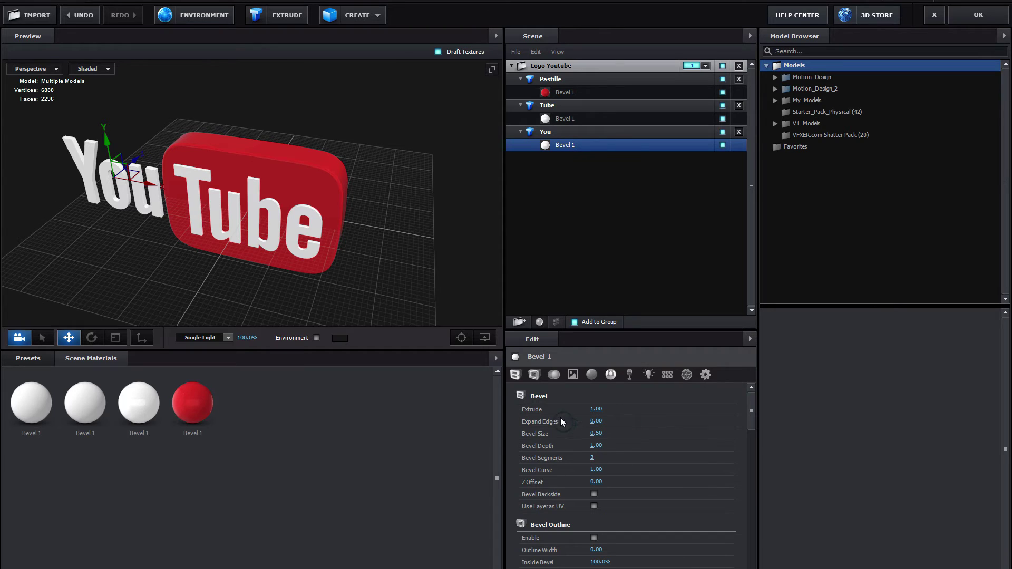
pyautogui.click(596, 409)
pyautogui.press('Return')
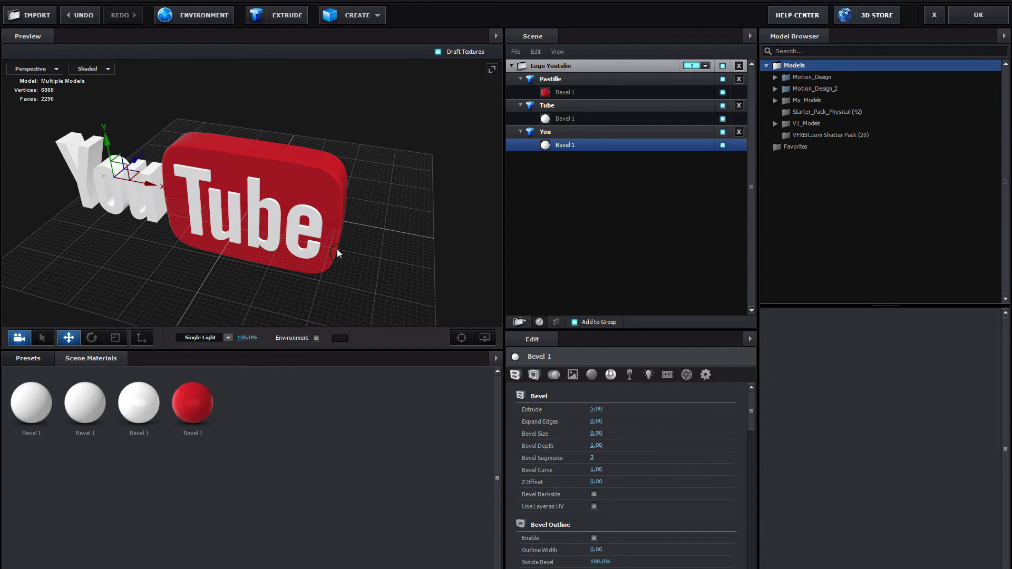
pyautogui.moveTo(385, 242); pyautogui.dragTo(409, 215)
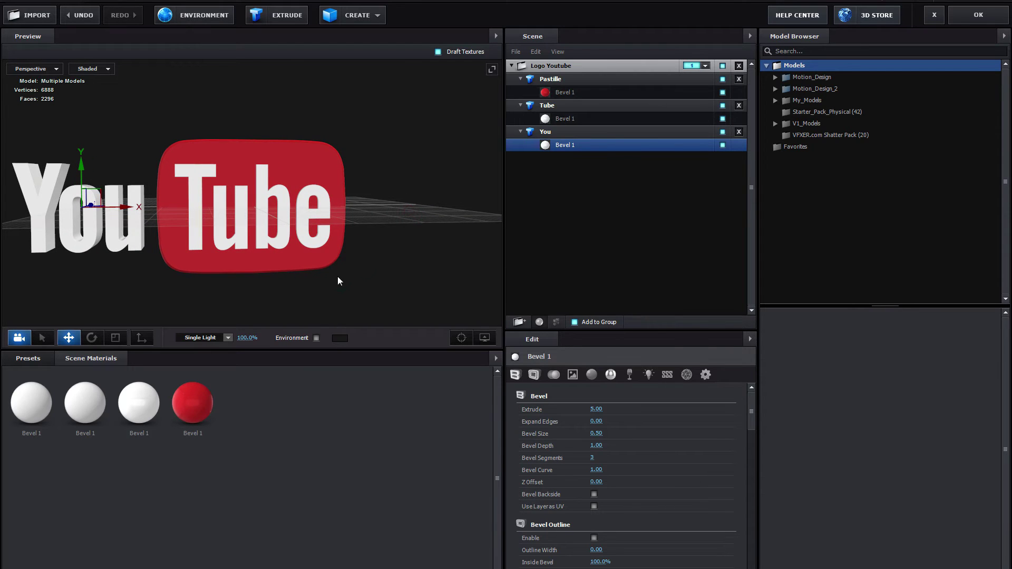
# - Shift the Logo Youtube group's anchor point along X to about -1.82
pyautogui.click(551, 65)
pyautogui.click(142, 338)
pyautogui.moveTo(290, 209); pyautogui.dragTo(214, 218)
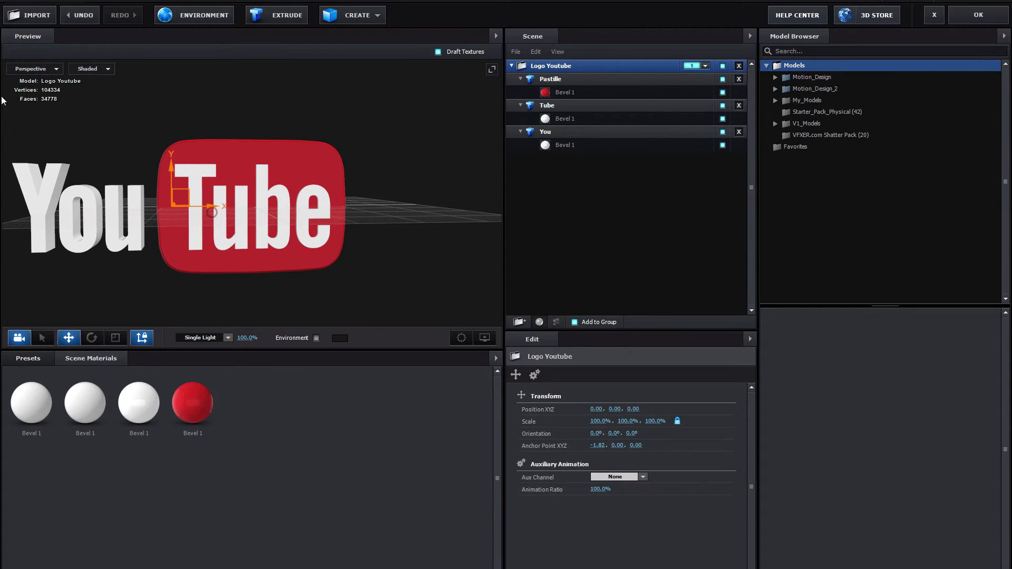
# - In the top view, move the Logo Youtube group along X to about 1.82, bringing its anchor onto the grid's centre
pyautogui.click(38, 71)
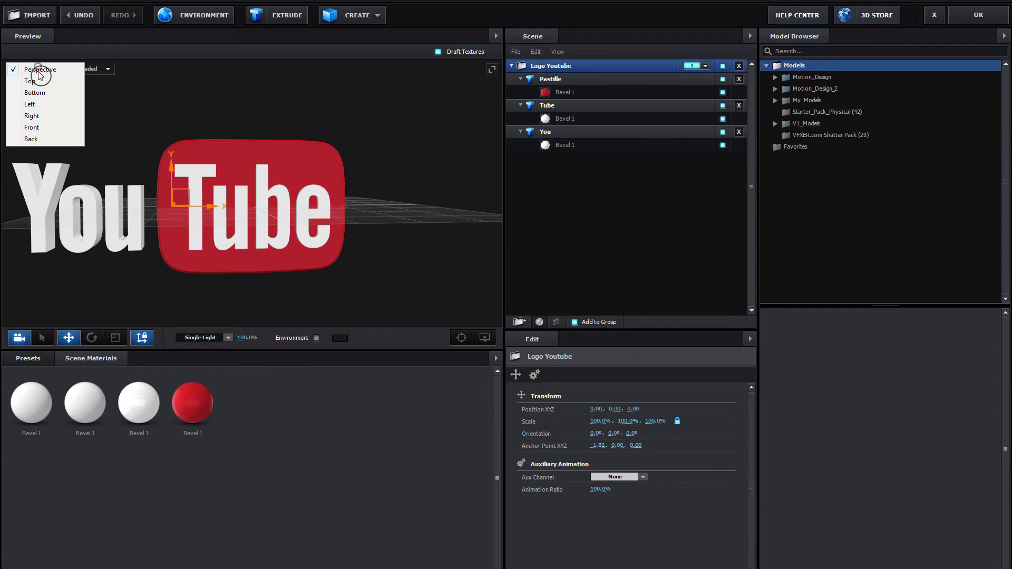
pyautogui.click(38, 81)
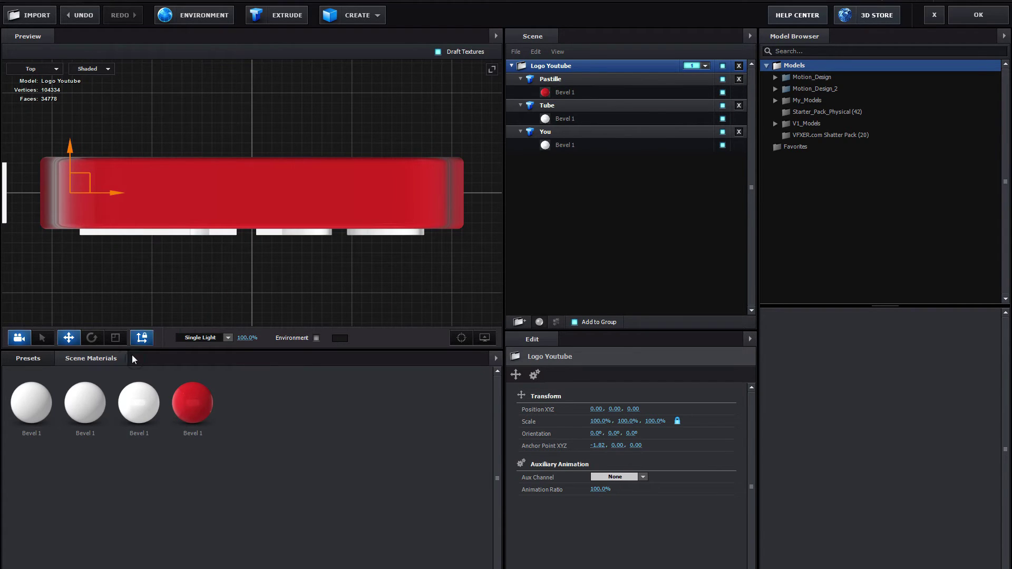
pyautogui.click(141, 340)
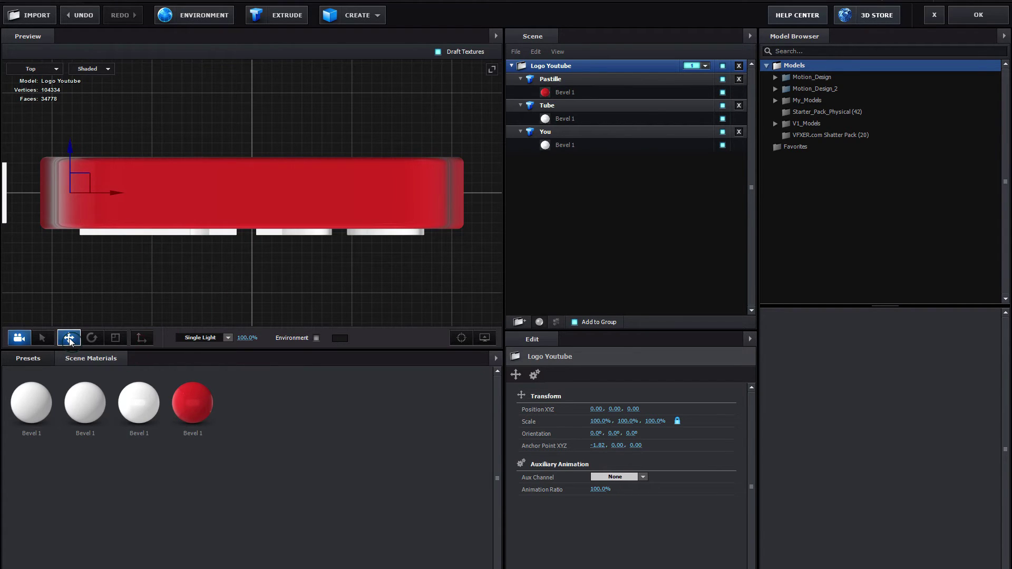
pyautogui.moveTo(114, 192); pyautogui.dragTo(293, 193)
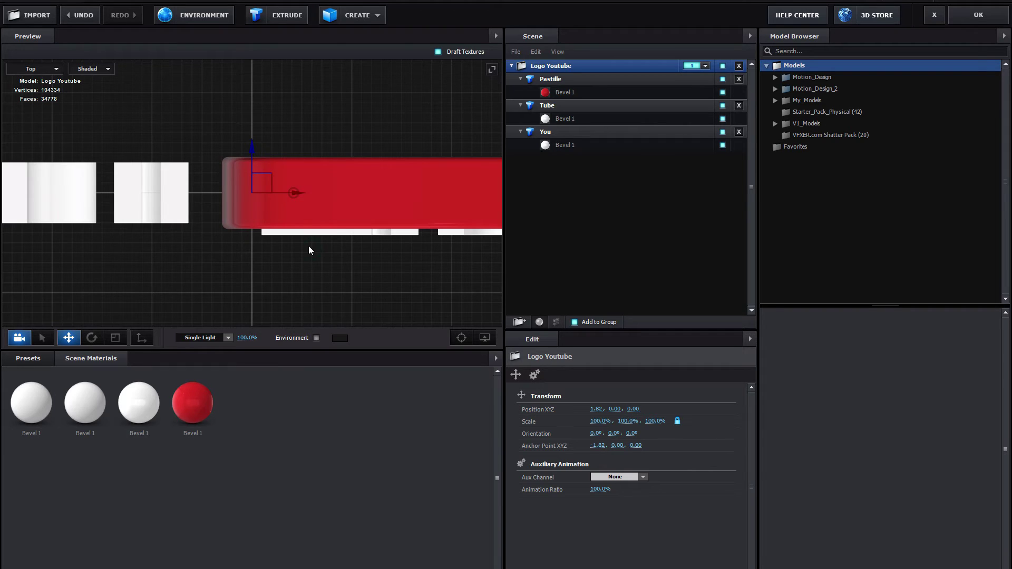
pyautogui.scroll(-2, 312, 262)
pyautogui.scroll(-1, 314, 265)
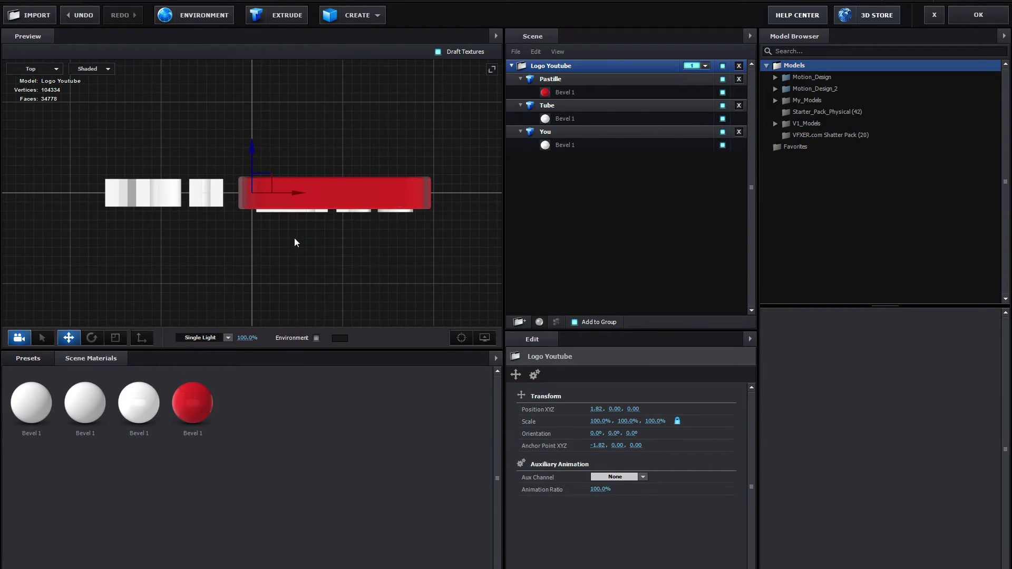
# - Refine the Logo Youtube group's centring with anchor point X at -1.59 and position X at 1.58, and return to the perspective view
pyautogui.click(142, 338)
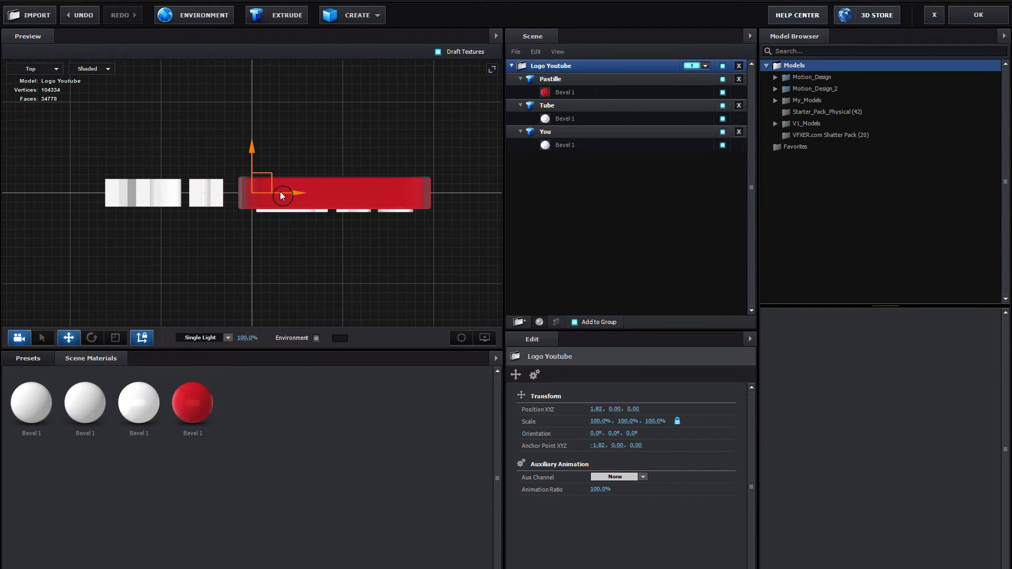
pyautogui.moveTo(299, 196); pyautogui.dragTo(310, 196)
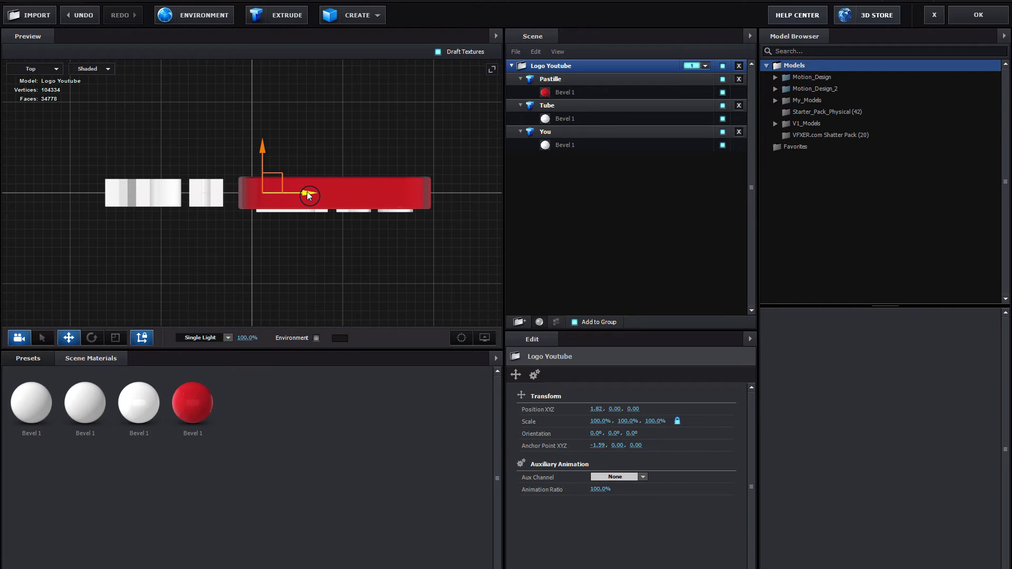
pyautogui.click(141, 338)
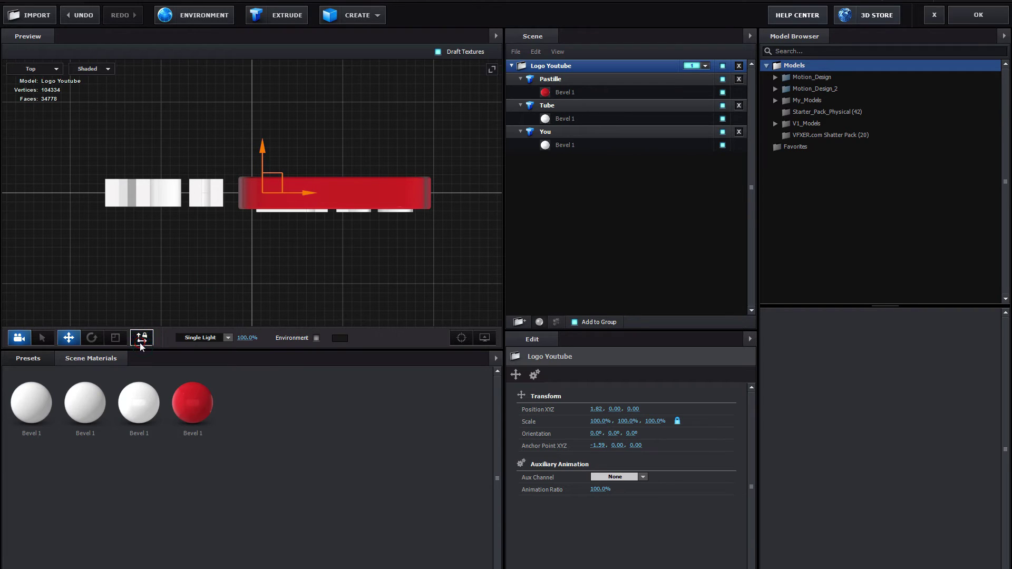
pyautogui.moveTo(308, 197); pyautogui.dragTo(297, 199)
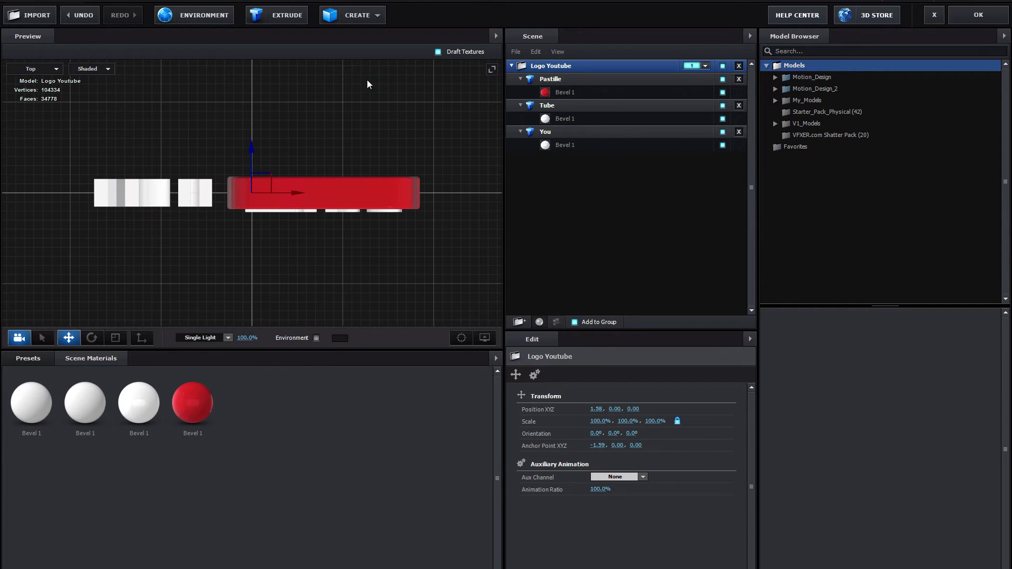
pyautogui.click(45, 69)
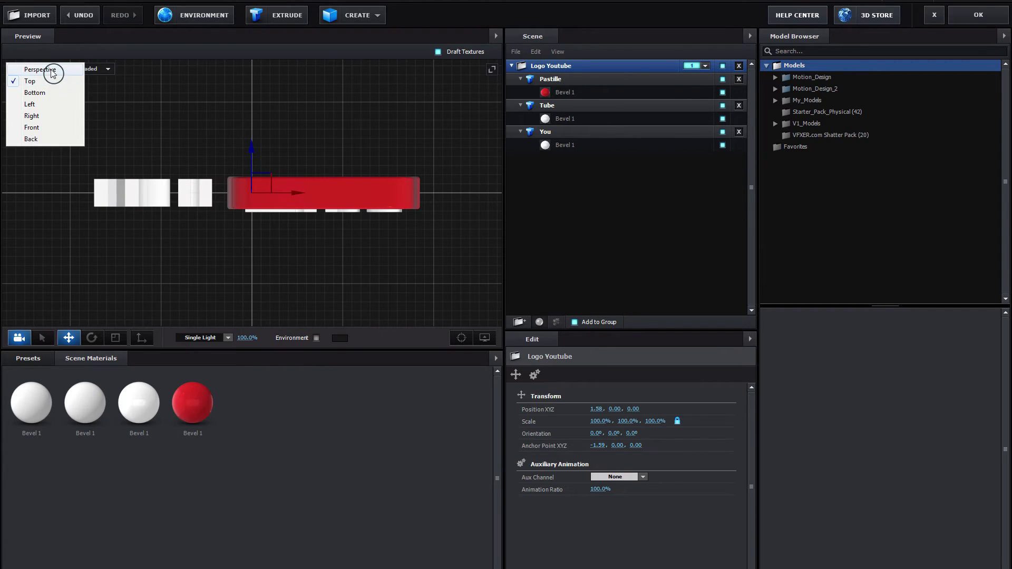
pyautogui.click(49, 73)
pyautogui.moveTo(411, 274)
pyautogui.mouseDown()
pyautogui.moveTo(317, 282)
pyautogui.moveTo(398, 253)
pyautogui.moveTo(395, 278)
pyautogui.moveTo(355, 291)
pyautogui.moveTo(397, 280)
pyautogui.moveTo(396, 293)
pyautogui.moveTo(396, 272)
pyautogui.moveTo(419, 299)
pyautogui.moveTo(406, 282)
pyautogui.moveTo(410, 266)
pyautogui.mouseUp()
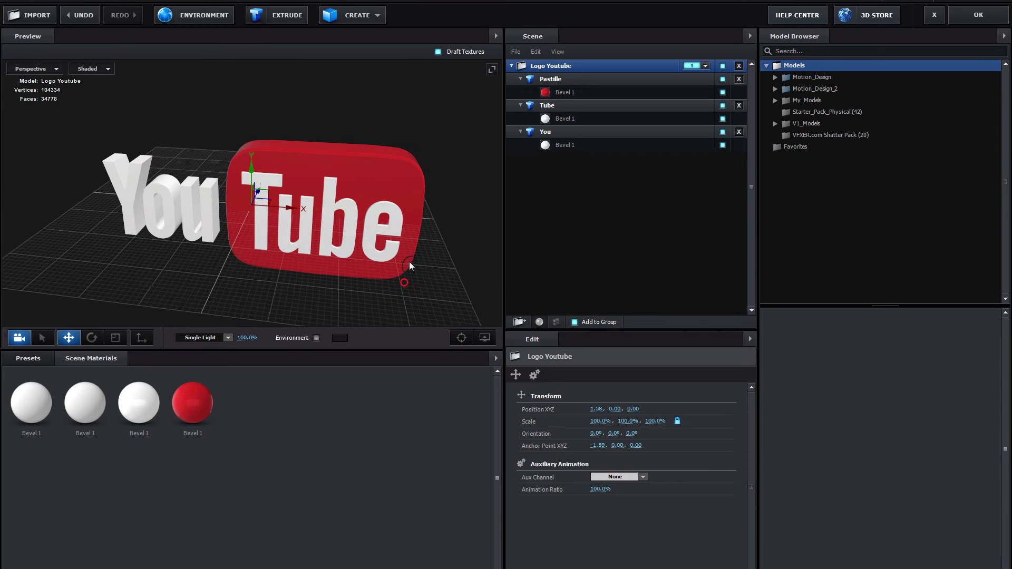
# - Create a plane model in the Logo Youtube group and move it along X to about -1.57
pyautogui.click(368, 16)
pyautogui.click(368, 17)
pyautogui.moveTo(384, 227)
pyautogui.mouseDown()
pyautogui.moveTo(422, 211)
pyautogui.moveTo(398, 245)
pyautogui.moveTo(354, 233)
pyautogui.moveTo(355, 207)
pyautogui.moveTo(340, 209)
pyautogui.moveTo(370, 233)
pyautogui.mouseUp()
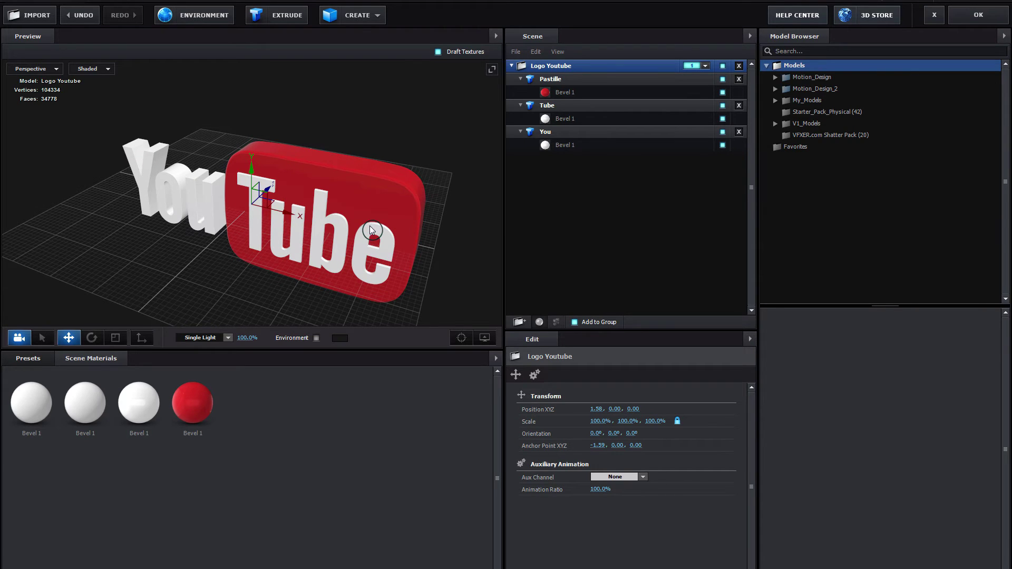
pyautogui.moveTo(372, 230); pyautogui.dragTo(406, 214)
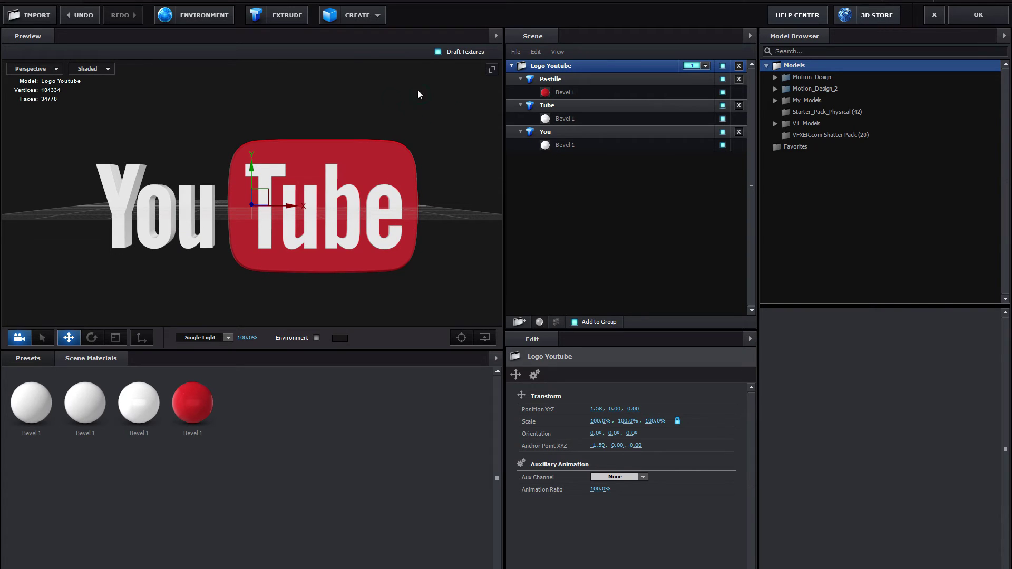
pyautogui.click(372, 16)
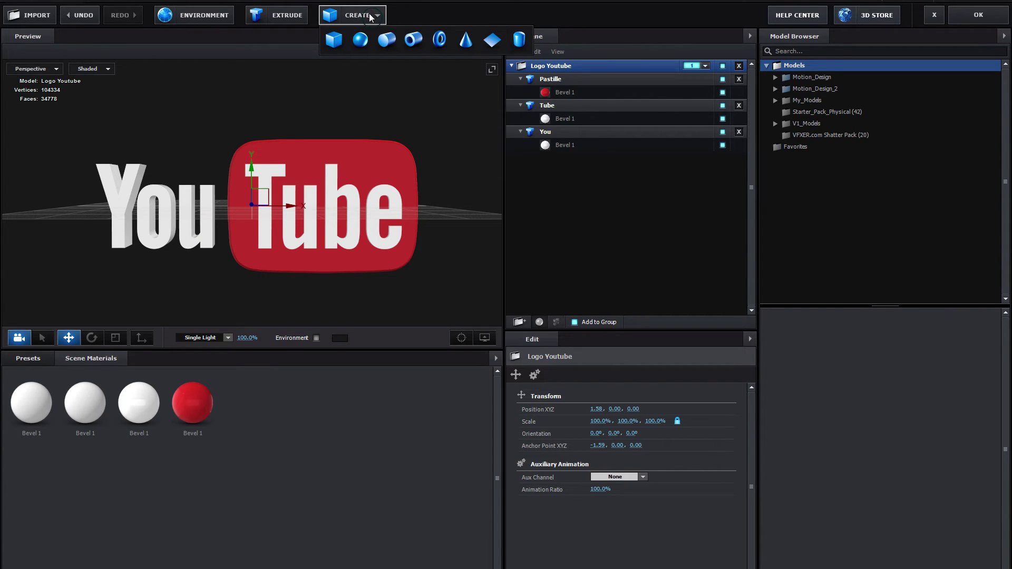
pyautogui.click(493, 41)
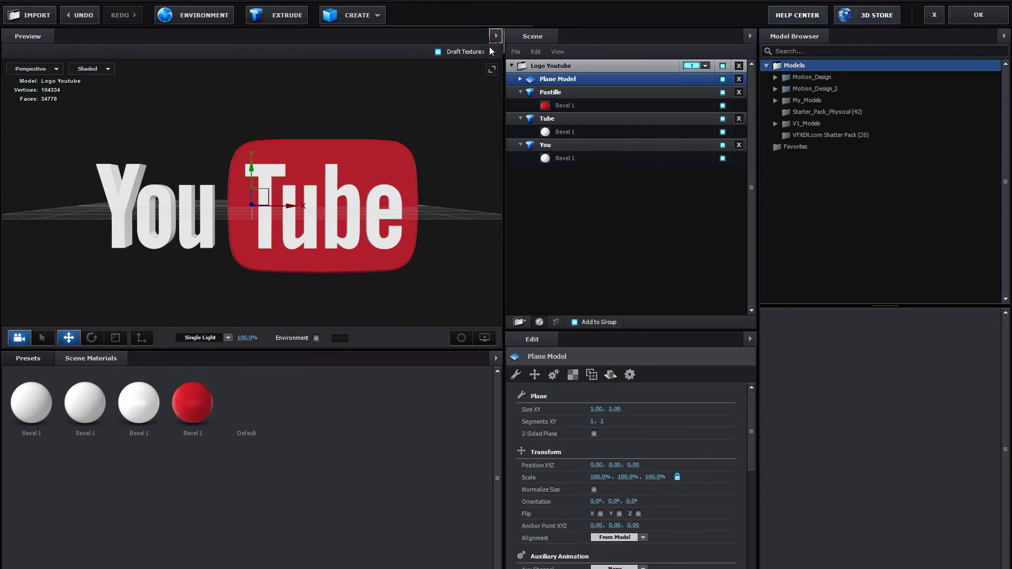
pyautogui.moveTo(361, 204); pyautogui.dragTo(297, 213)
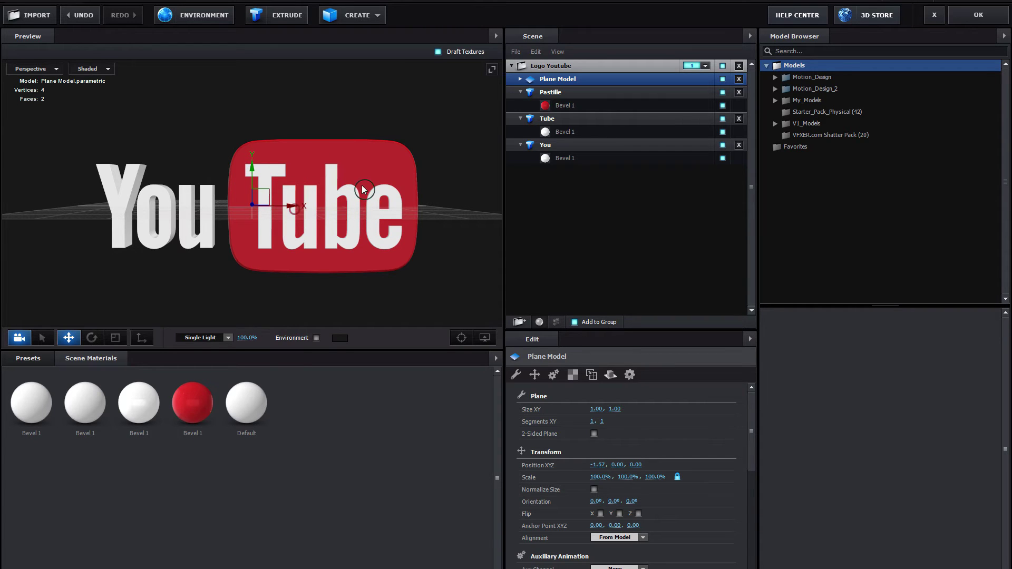
pyautogui.moveTo(386, 97); pyautogui.dragTo(387, 123)
pyautogui.click(369, 16)
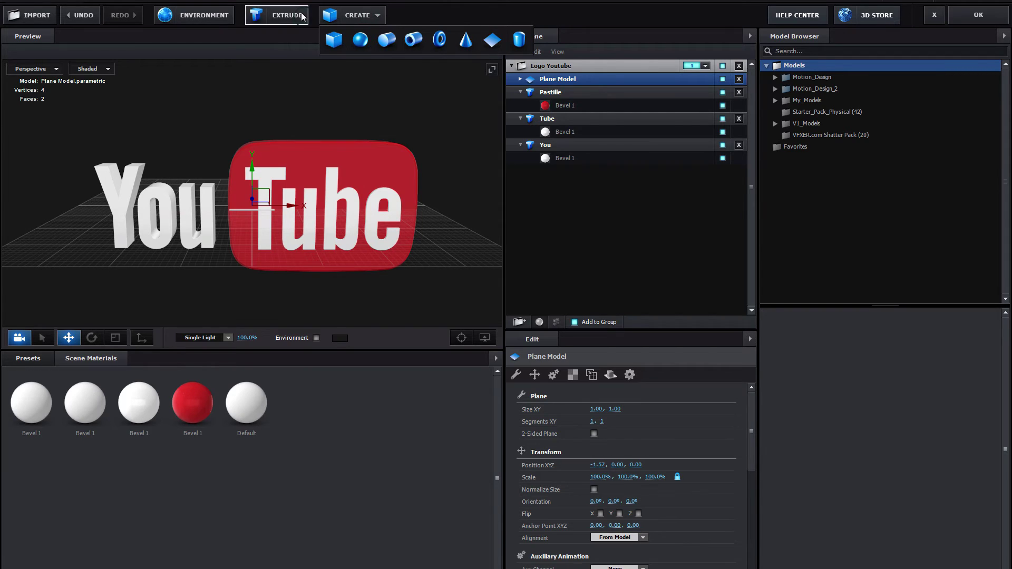
pyautogui.click(365, 15)
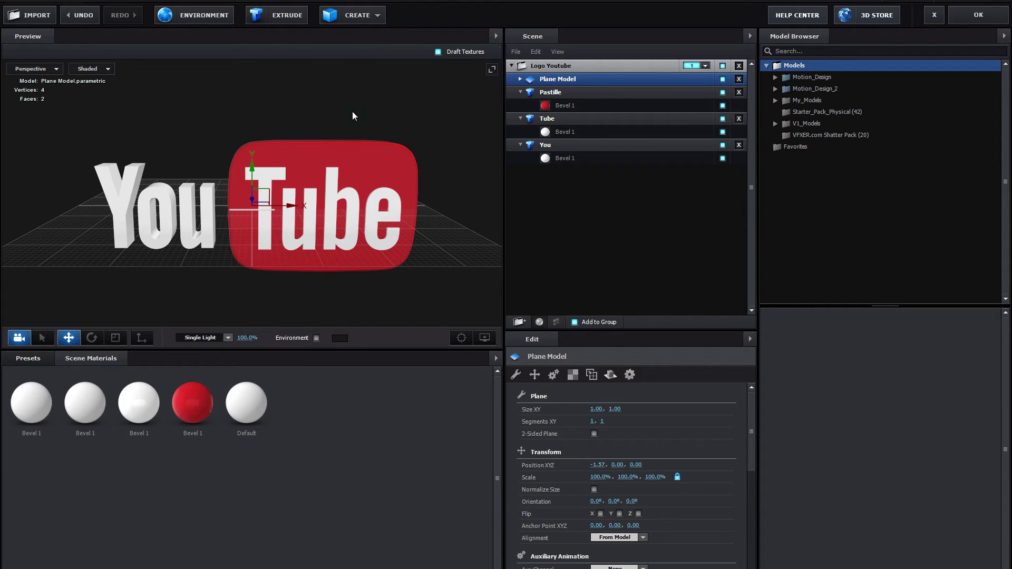
# - Lower the plane along its Y axis to about -1.74 so it lies just beneath the logo
pyautogui.moveTo(254, 174); pyautogui.dragTo(256, 250)
pyautogui.moveTo(357, 311); pyautogui.dragTo(305, 273)
pyautogui.moveTo(252, 255); pyautogui.dragTo(253, 251)
pyautogui.moveTo(394, 337); pyautogui.dragTo(381, 319)
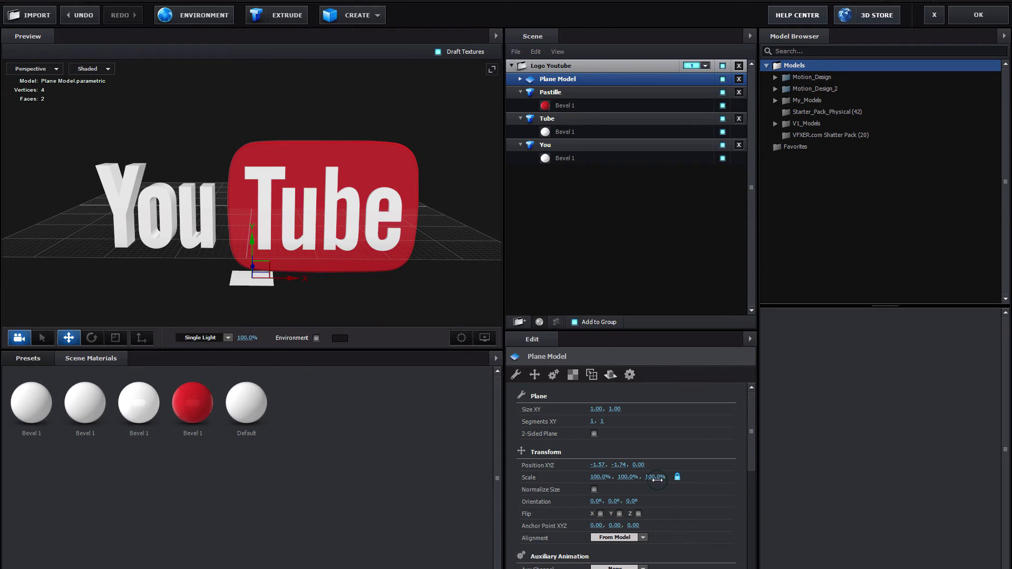
# - Scale the plane uniformly to 3000% so it forms a wide floor under the logo
pyautogui.click(654, 477)
pyautogui.press('Return')
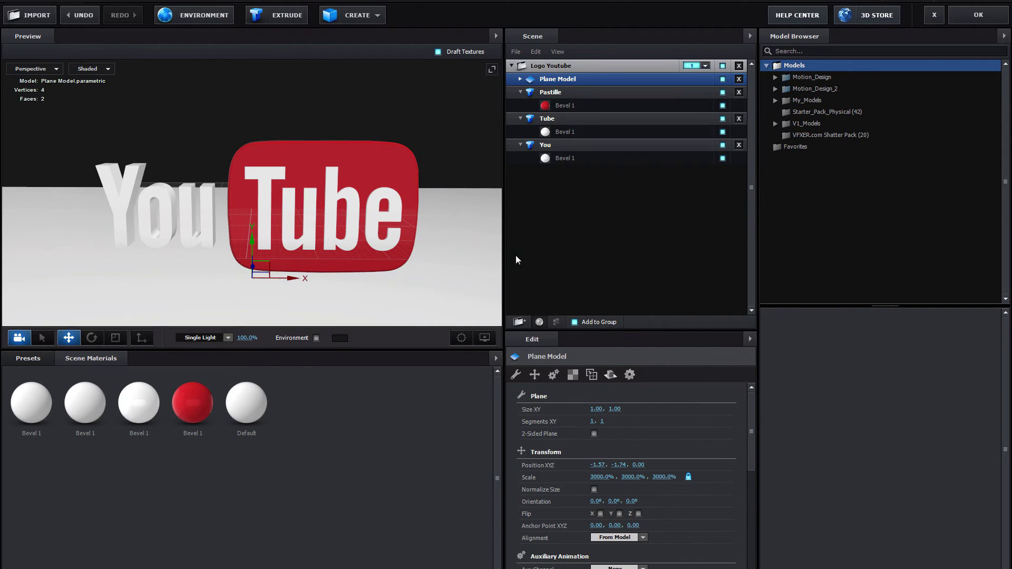
pyautogui.scroll(-5, 427, 266)
pyautogui.scroll(2, 397, 257)
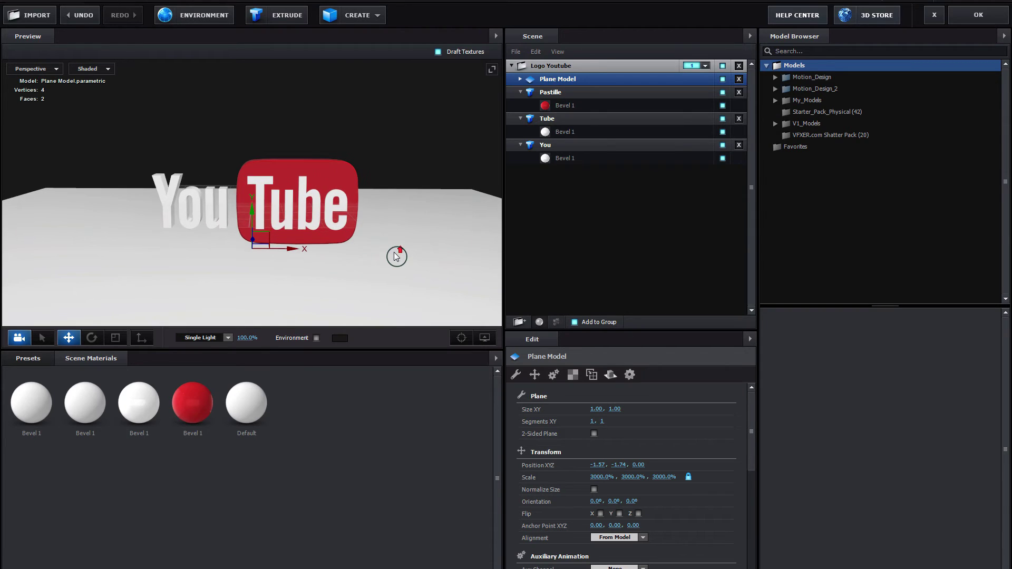
pyautogui.moveTo(396, 257)
pyautogui.mouseDown()
pyautogui.moveTo(343, 276)
pyautogui.moveTo(346, 264)
pyautogui.moveTo(407, 256)
pyautogui.moveTo(395, 263)
pyautogui.mouseUp()
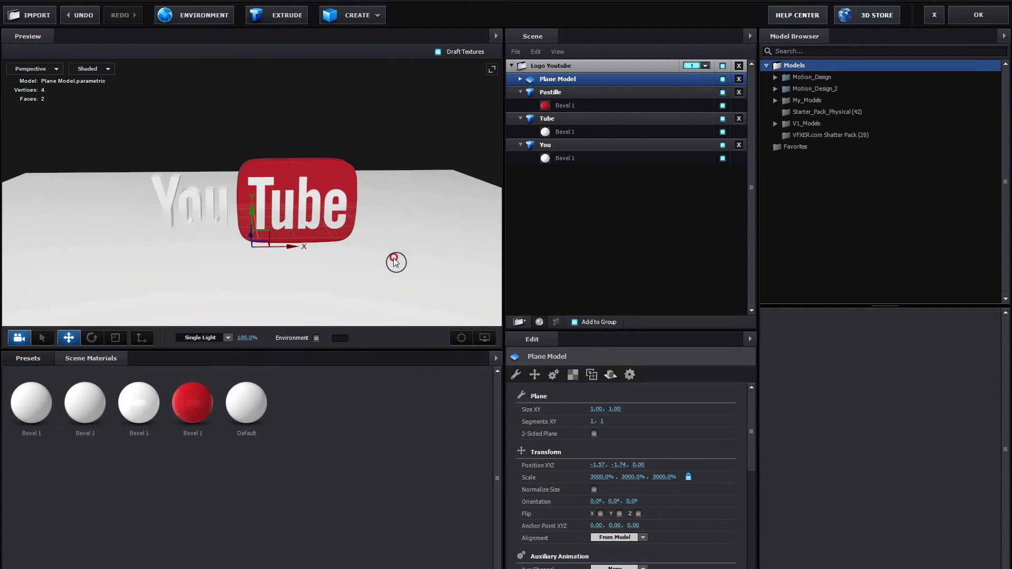
# - Apply the Matte_Shadow preset from the Physical materials to the floor plane
pyautogui.click(31, 359)
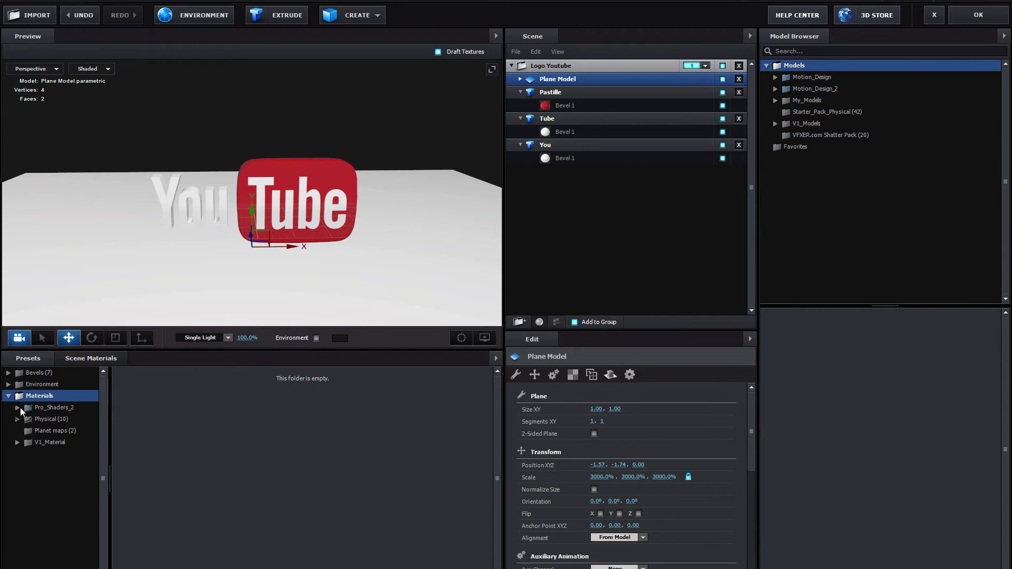
pyautogui.click(45, 421)
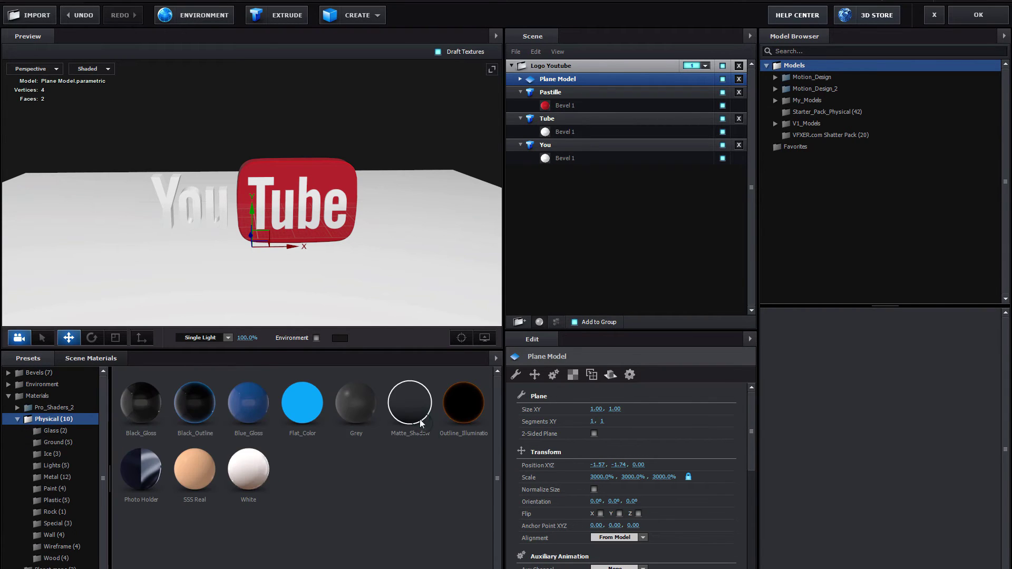
pyautogui.moveTo(410, 404); pyautogui.dragTo(239, 284)
# - Toggle the Show AO view option in the preview and inspect the contact shadows around the logo from an angle
pyautogui.moveTo(240, 285); pyautogui.dragTo(482, 339)
pyautogui.click(485, 338)
pyautogui.click(403, 303)
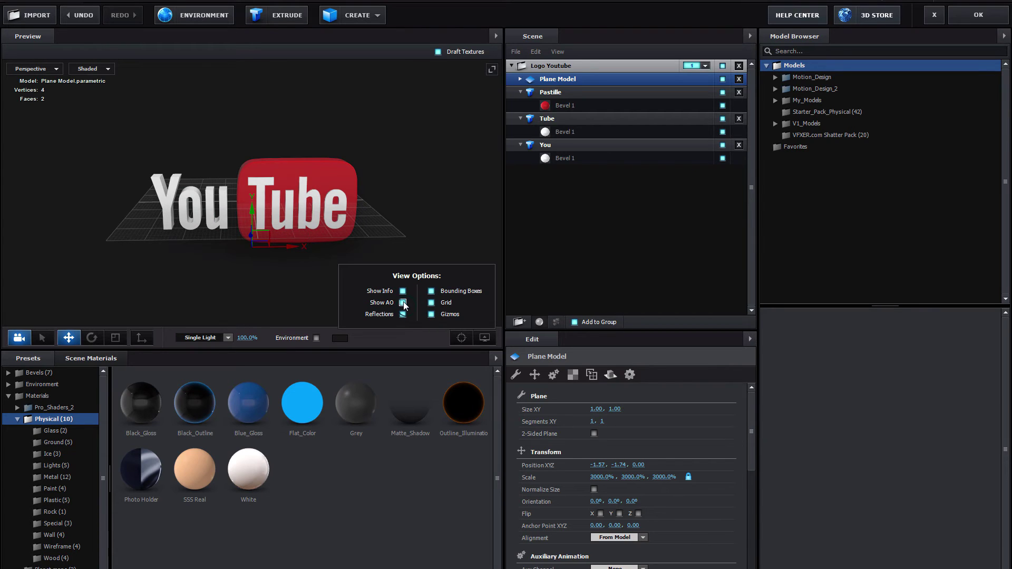
pyautogui.moveTo(316, 219); pyautogui.dragTo(266, 219)
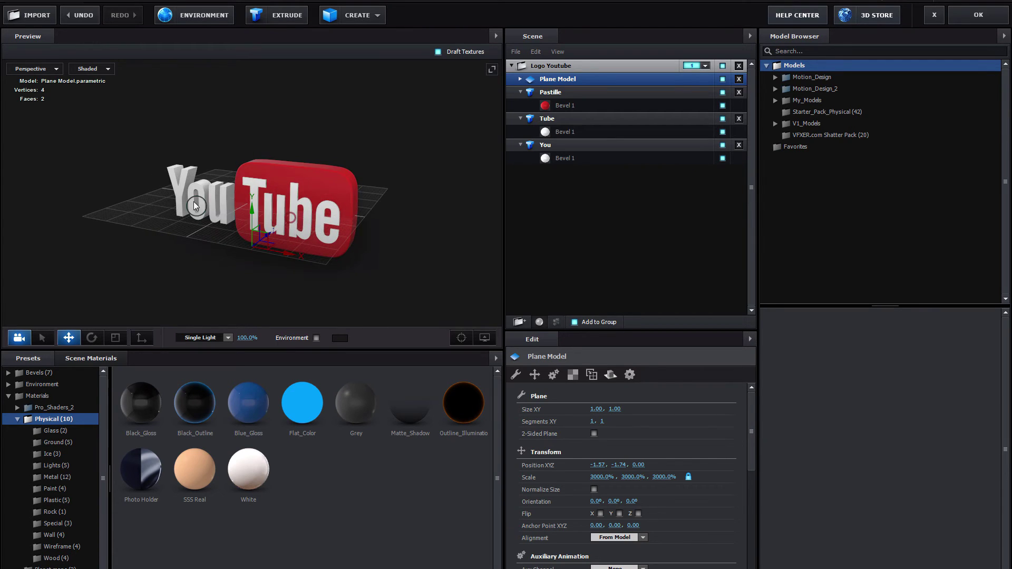
pyautogui.click(462, 338)
pyautogui.click(403, 303)
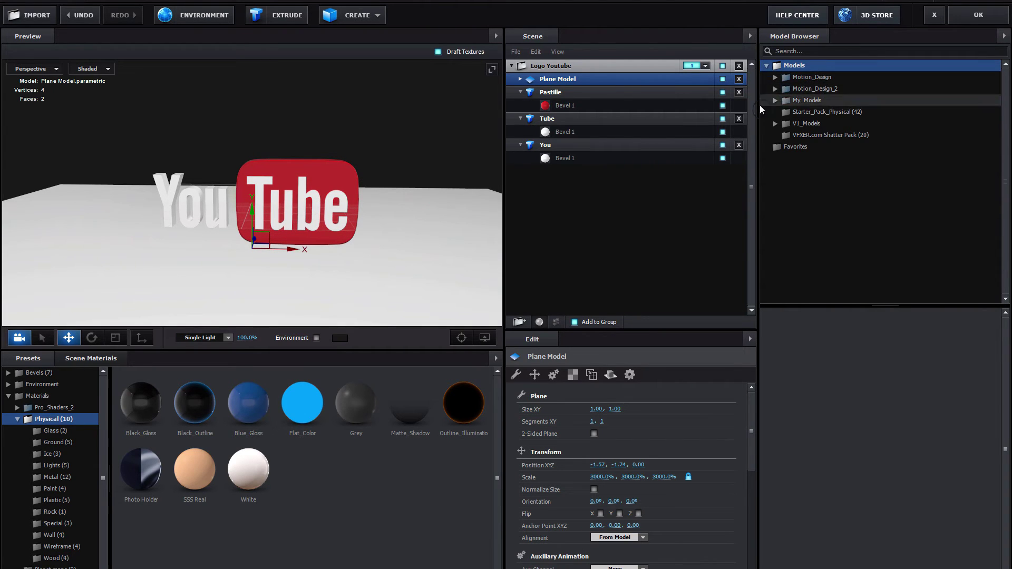
# - Accept the Scene Setup and select the Caméra 1 layer in the Logo YT tutoriel composition
pyautogui.click(976, 17)
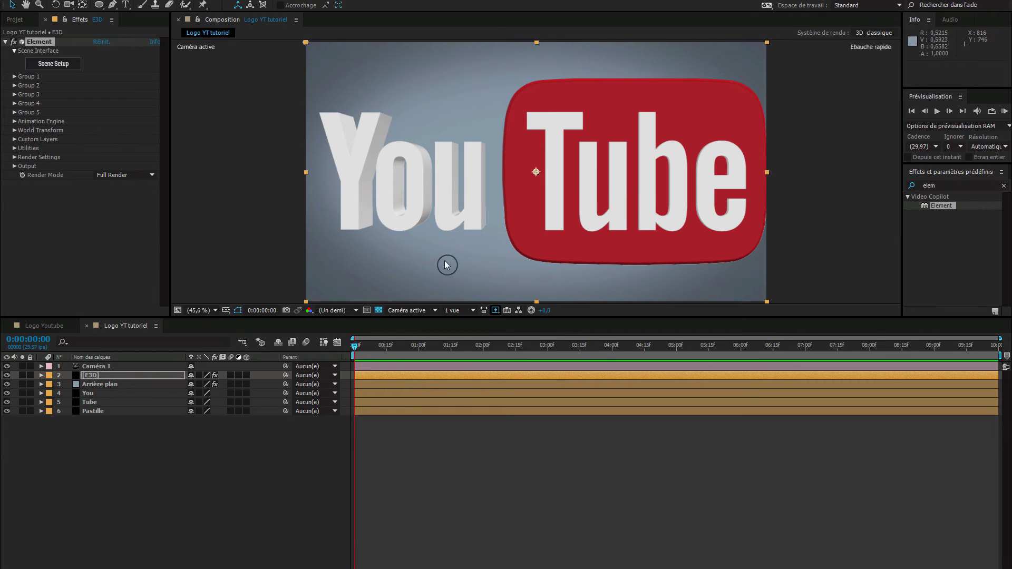
pyautogui.click(101, 367)
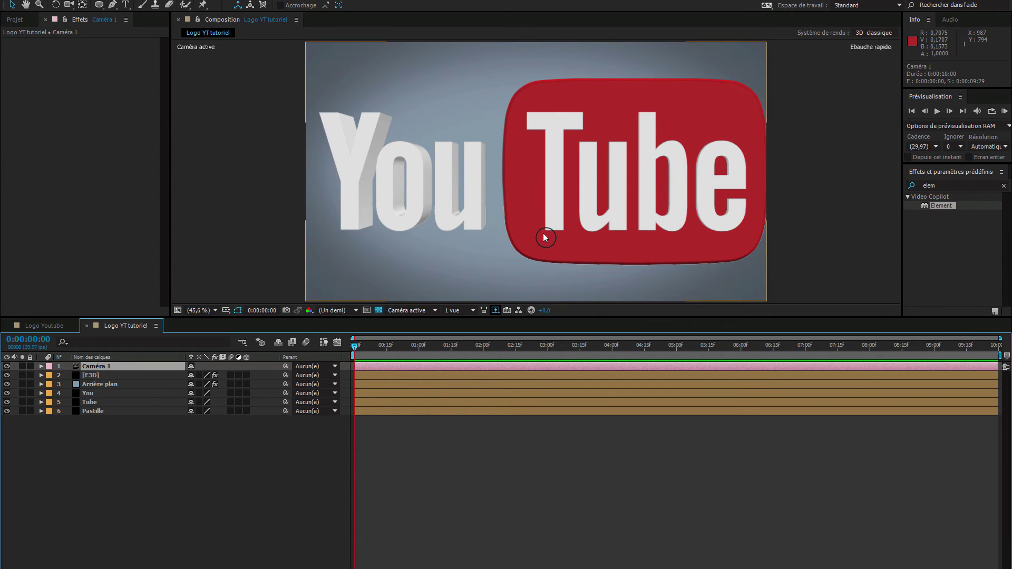
# - Pull Caméra 1 back and orbit it slightly so the whole logo fits in the frame with space around it
pyautogui.press('c')
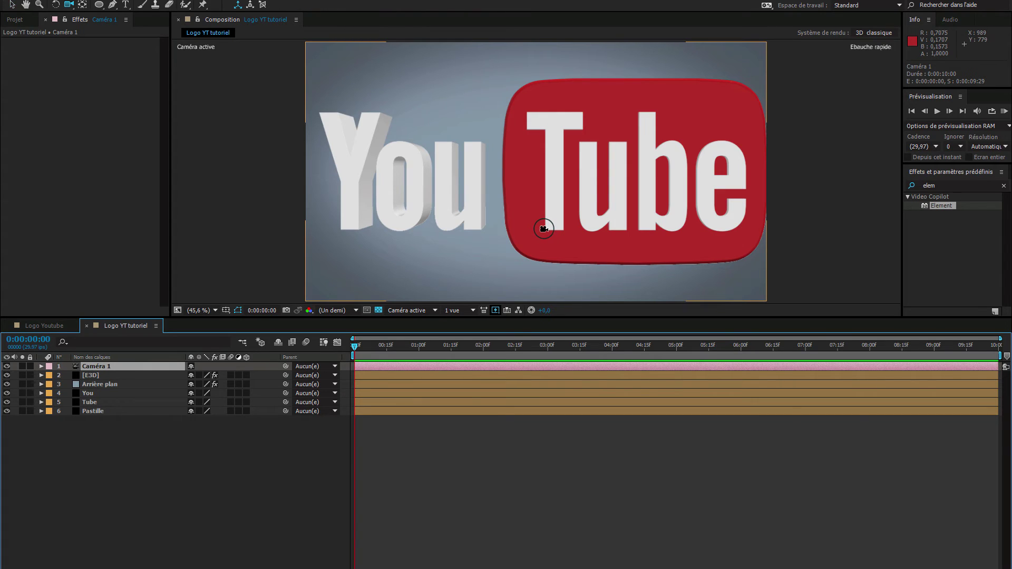
pyautogui.moveTo(545, 228); pyautogui.dragTo(553, 369)
pyautogui.moveTo(572, 214); pyautogui.dragTo(601, 232)
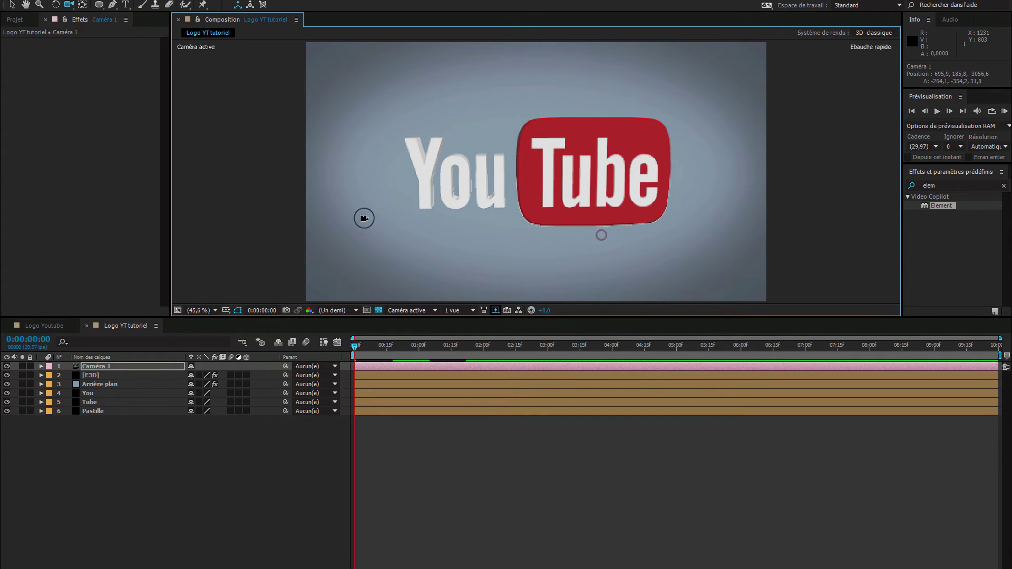
# - Enable ambient occlusion in the render settings of the E3D layer's Element effect and raise the SSAO intensity to 8.1
pyautogui.click(121, 375)
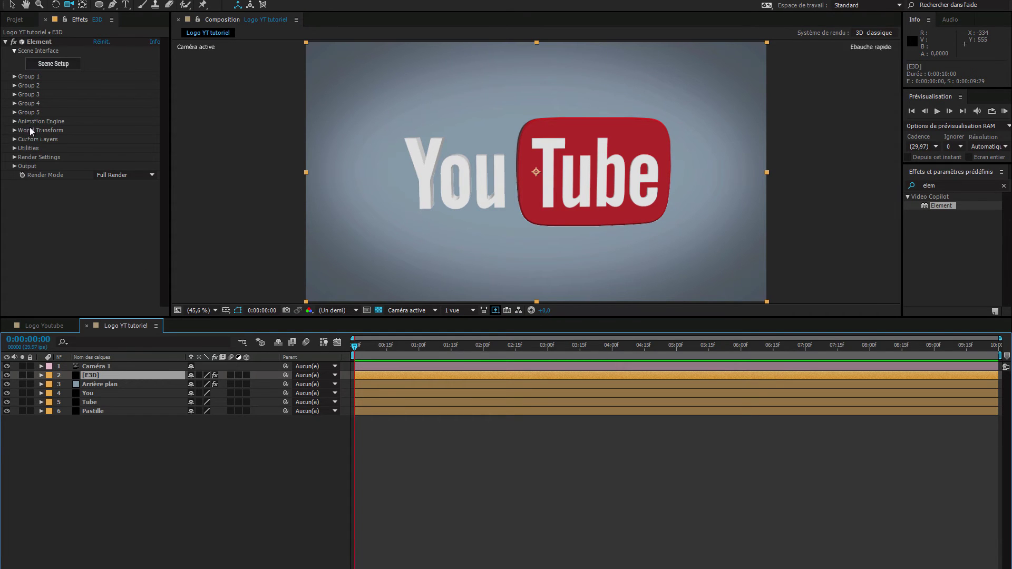
pyautogui.click(14, 157)
pyautogui.click(23, 193)
pyautogui.click(24, 194)
pyautogui.click(23, 203)
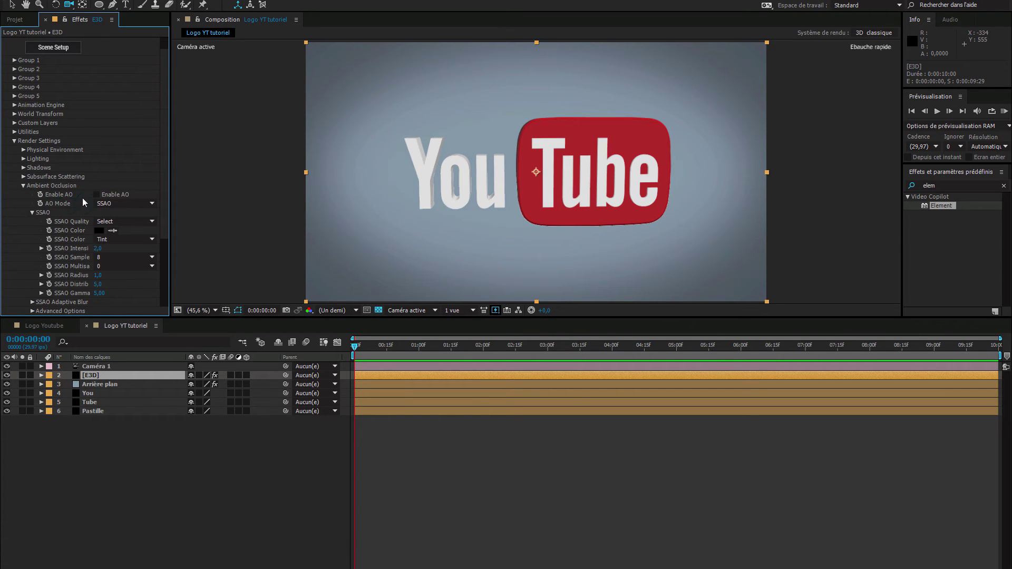
pyautogui.click(97, 194)
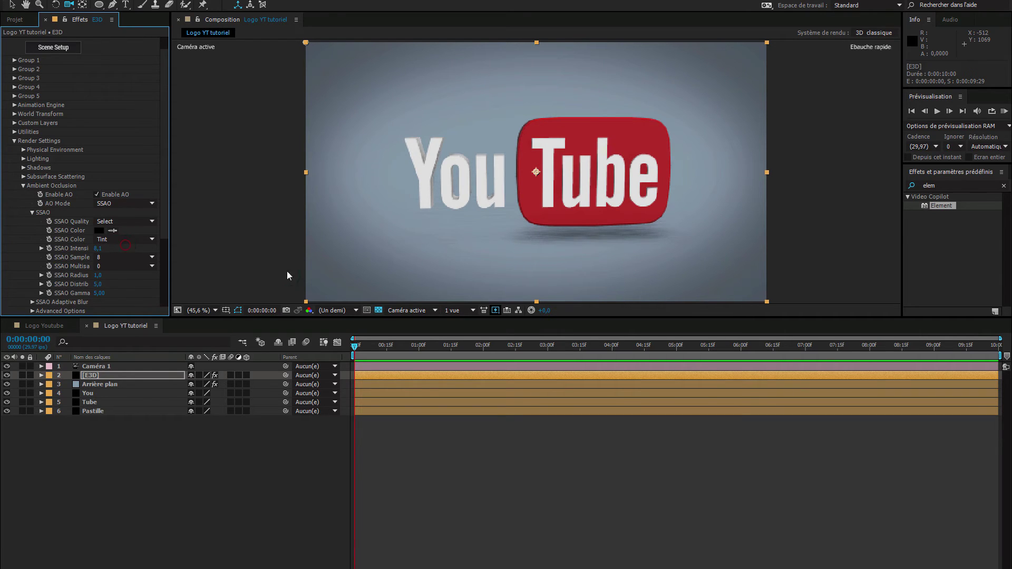
# - Orbit the camera around the logo to a slightly different angle while checking the contact shadow beneath it
pyautogui.moveTo(569, 256); pyautogui.dragTo(516, 257)
pyautogui.moveTo(538, 259); pyautogui.dragTo(574, 258)
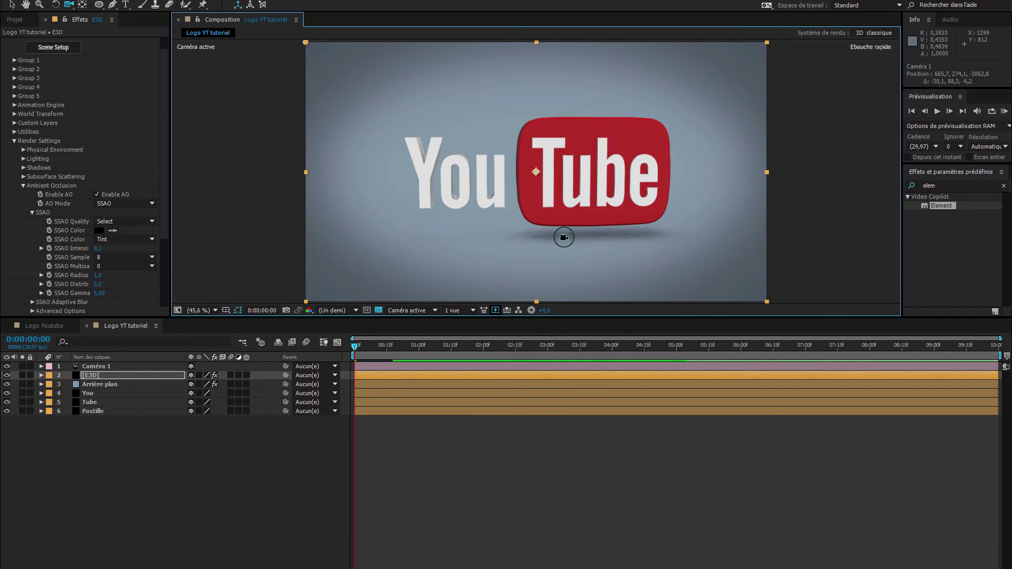
pyautogui.moveTo(545, 253); pyautogui.dragTo(543, 252)
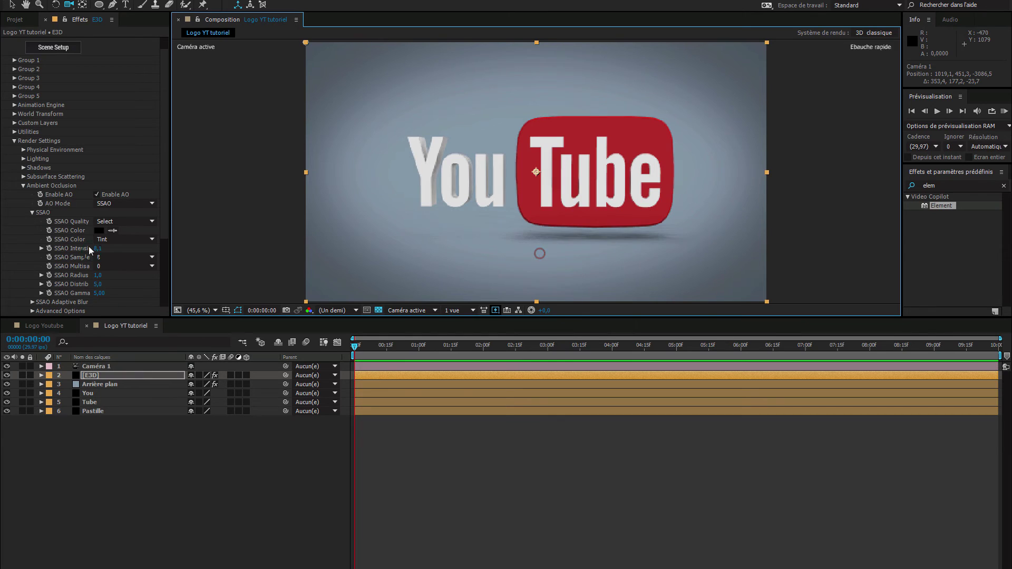
# - Switch ambient occlusion off and on repeatedly to compare the logo's shading, leaving it enabled
pyautogui.click(97, 194)
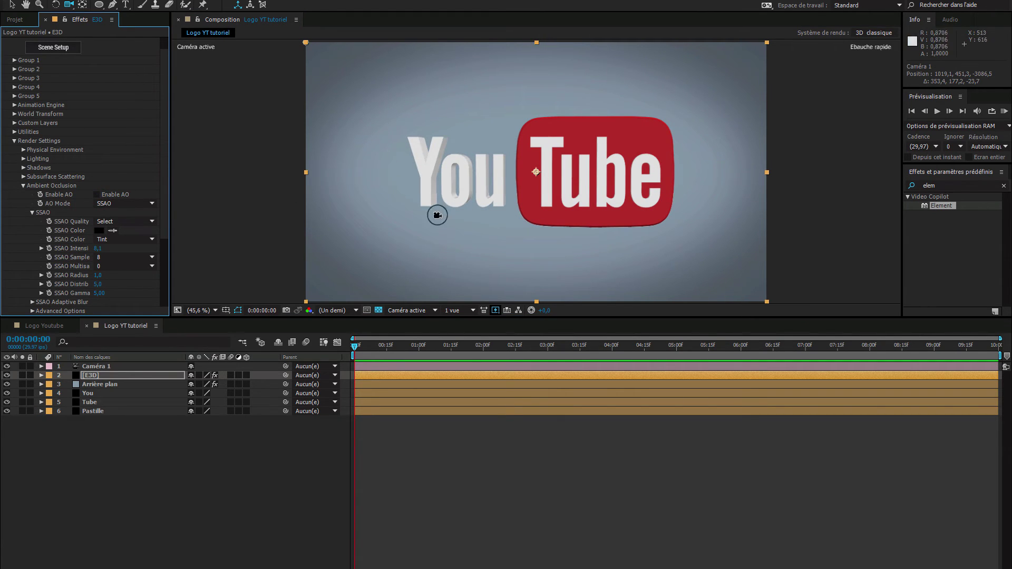
pyautogui.click(97, 195)
pyautogui.click(96, 195)
pyautogui.click(97, 195)
pyautogui.click(96, 195)
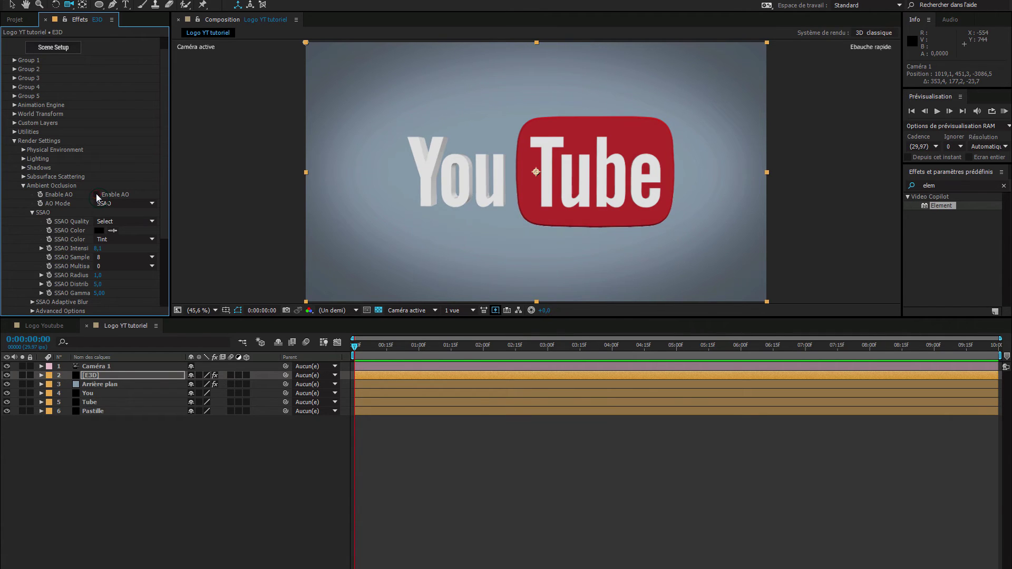
pyautogui.click(93, 195)
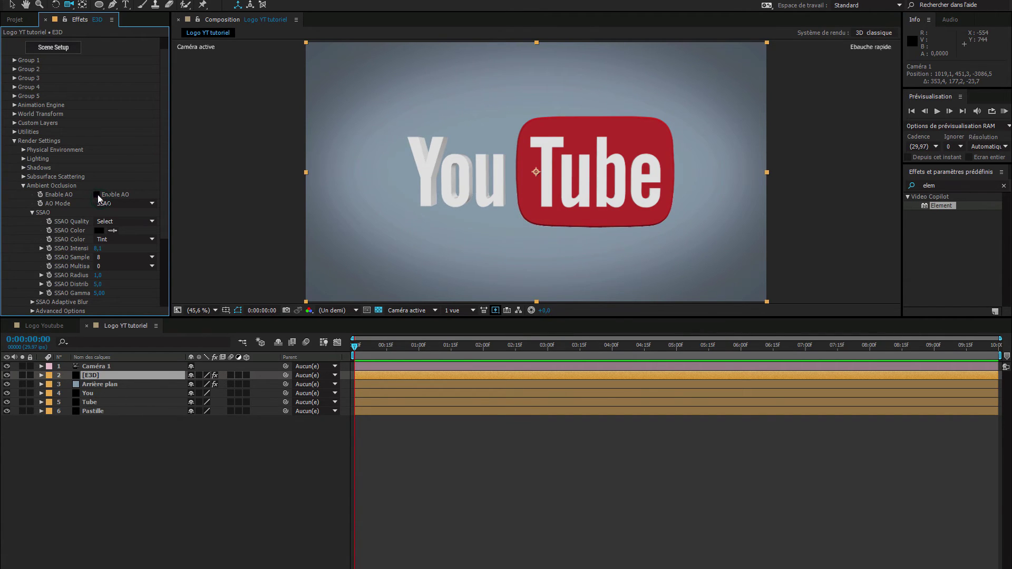
pyautogui.click(96, 195)
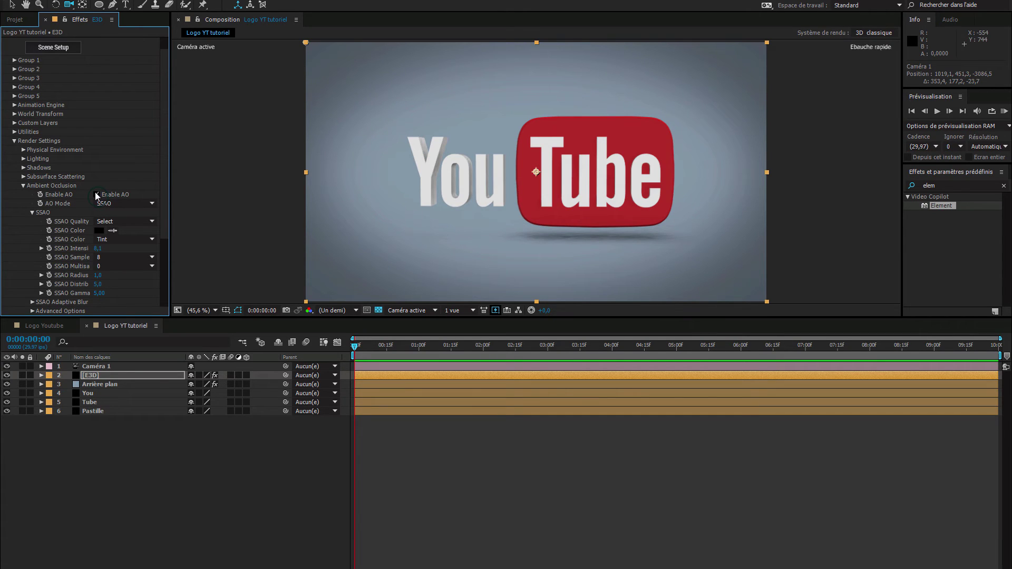
# - Collapse the ambient occlusion settings and examine Element's Lighting render settings
pyautogui.click(24, 185)
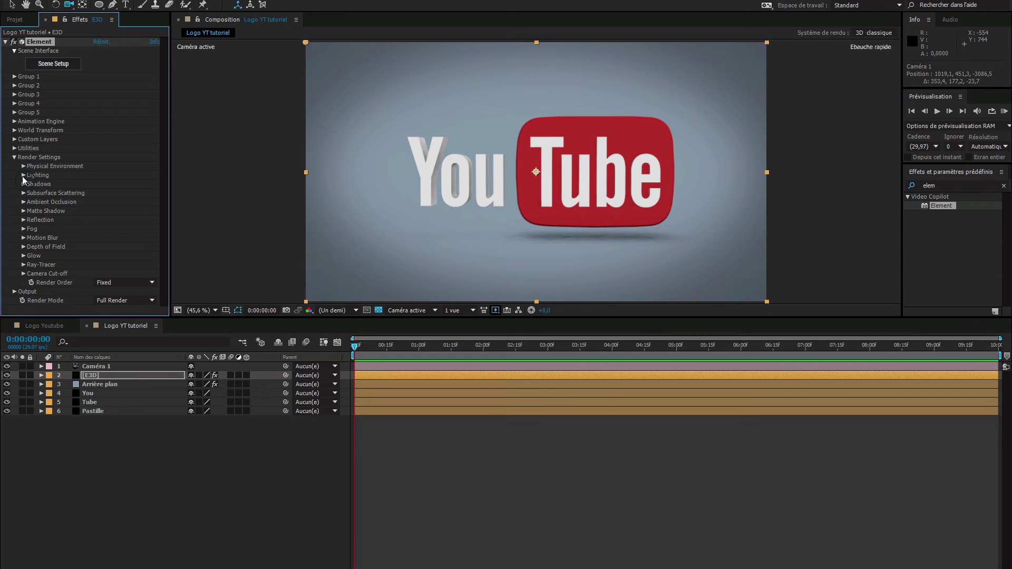
pyautogui.click(23, 175)
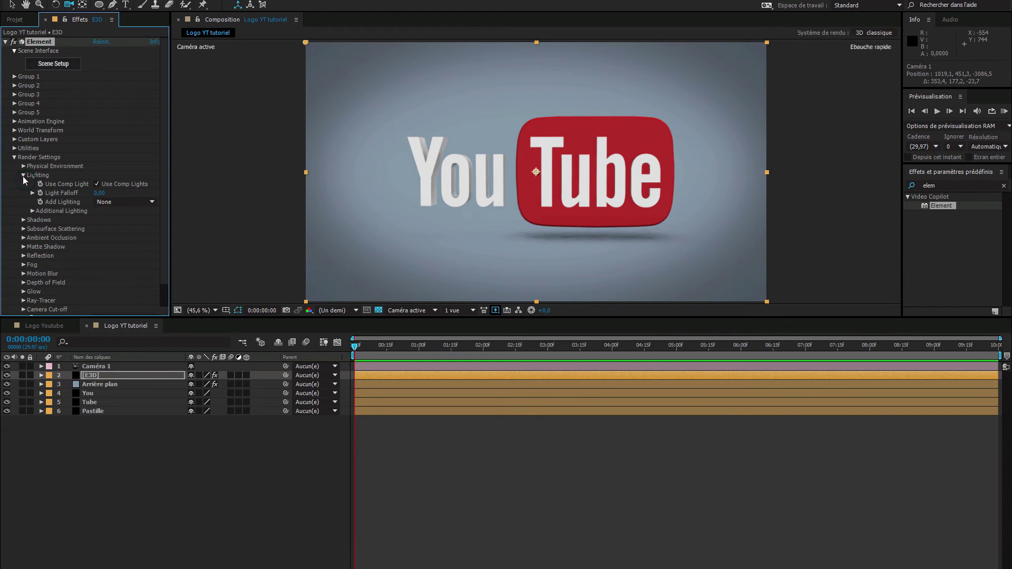
pyautogui.click(98, 192)
pyautogui.click(23, 176)
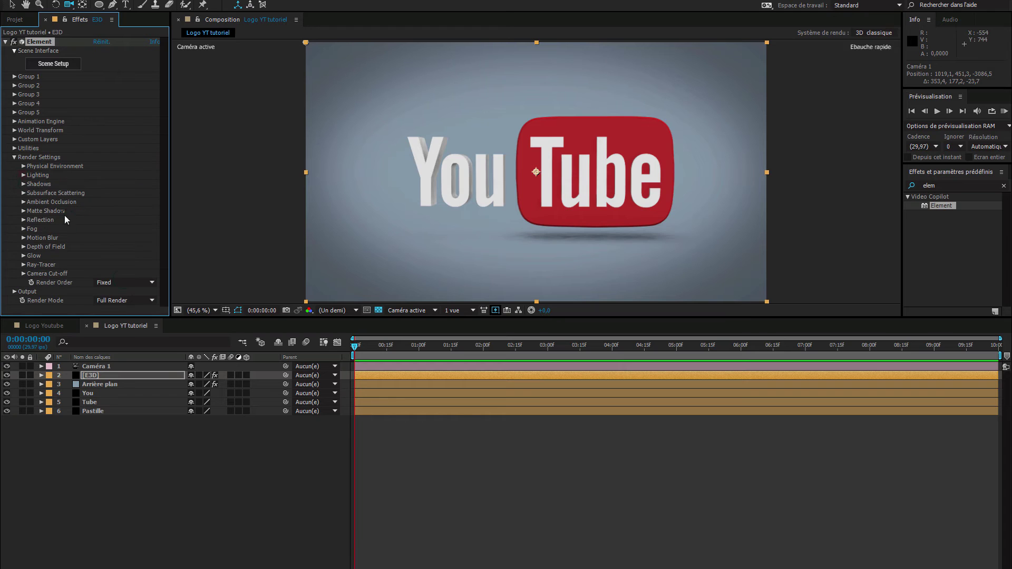
# - Create a white point light (Ponctuelle) at 100% intensity and place its layer above Caméra 1
pyautogui.rightClick(203, 463)
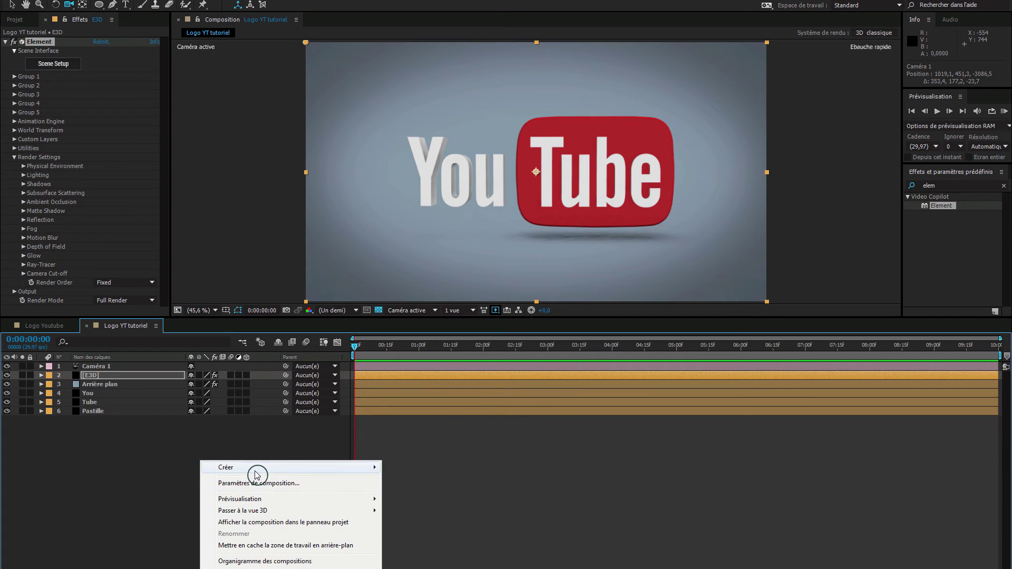
pyautogui.click(257, 467)
pyautogui.click(127, 509)
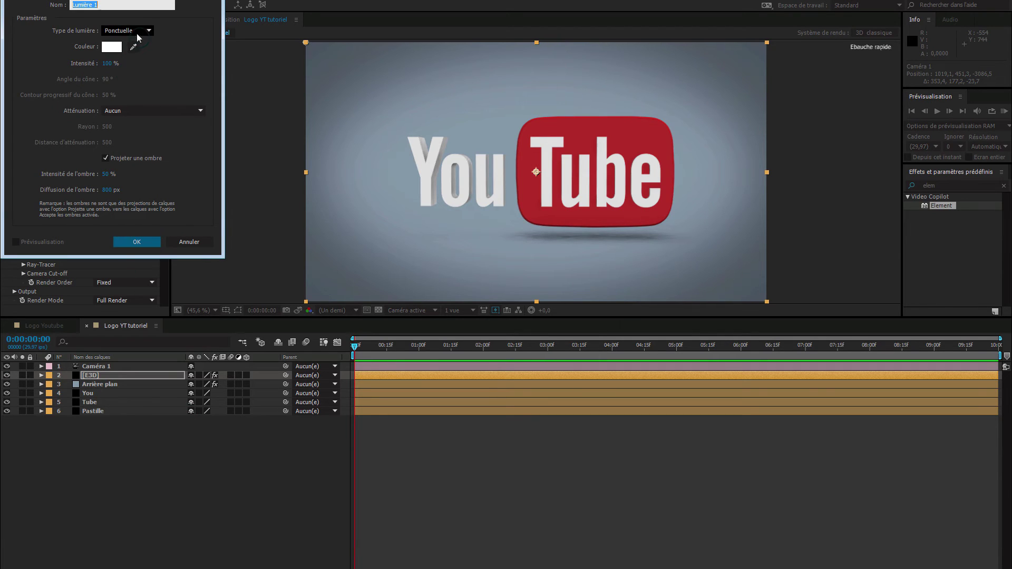
pyautogui.click(138, 242)
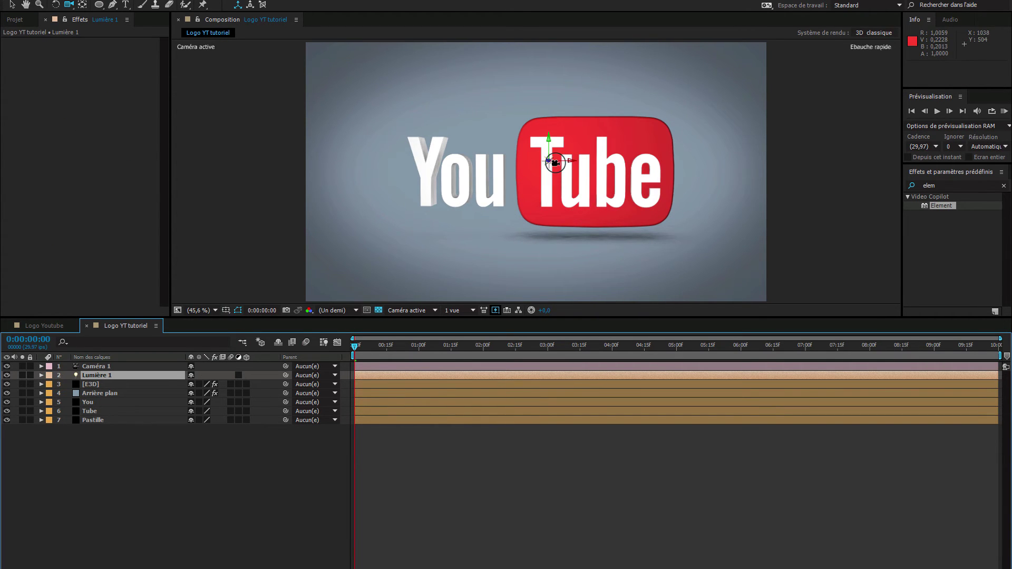
pyautogui.moveTo(148, 375); pyautogui.dragTo(150, 363)
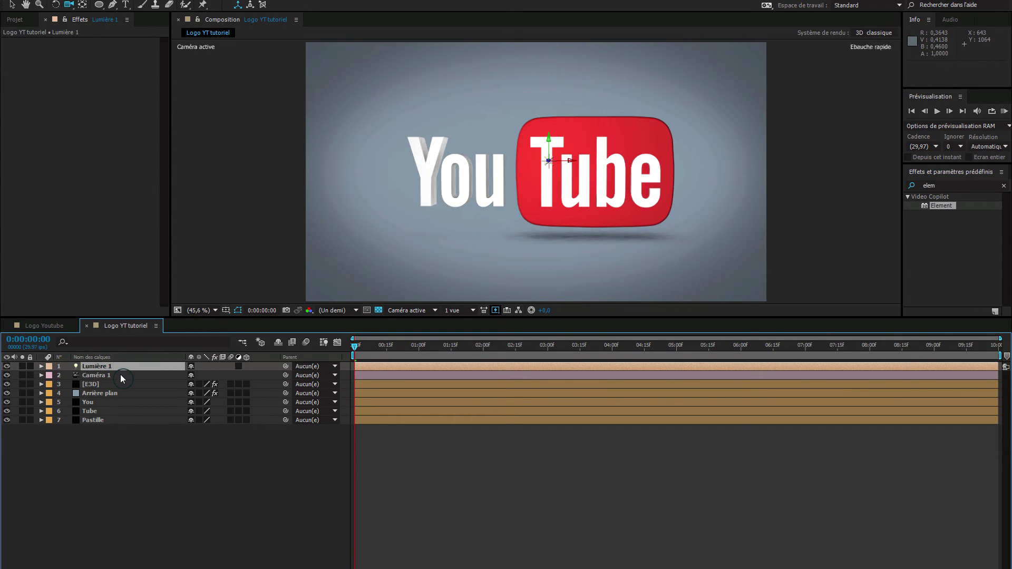
# - Copy the Position value of Caméra 1 onto Lumière 1 so the light sits at the camera
pyautogui.click(42, 374)
pyautogui.click(51, 385)
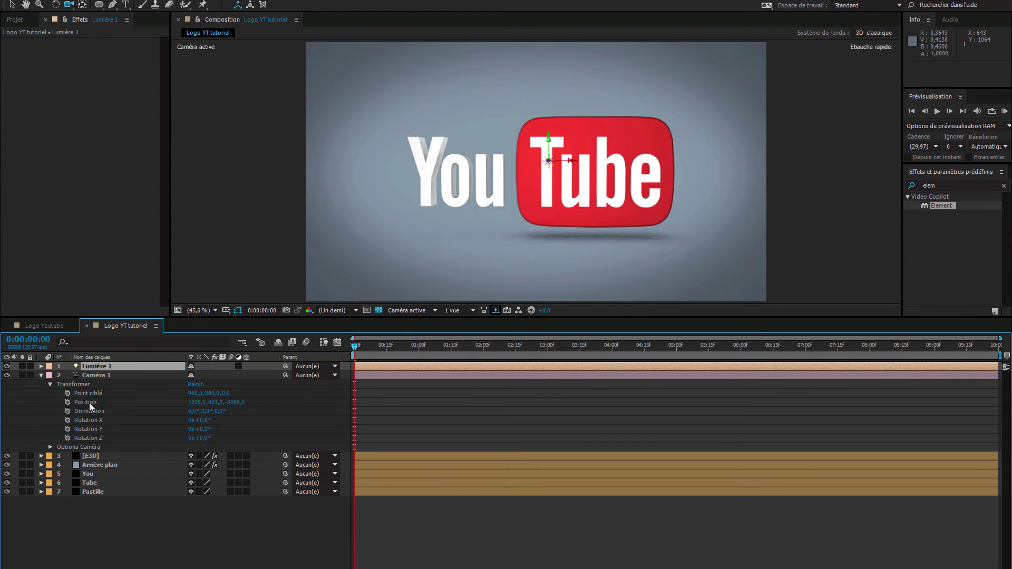
pyautogui.click(90, 404)
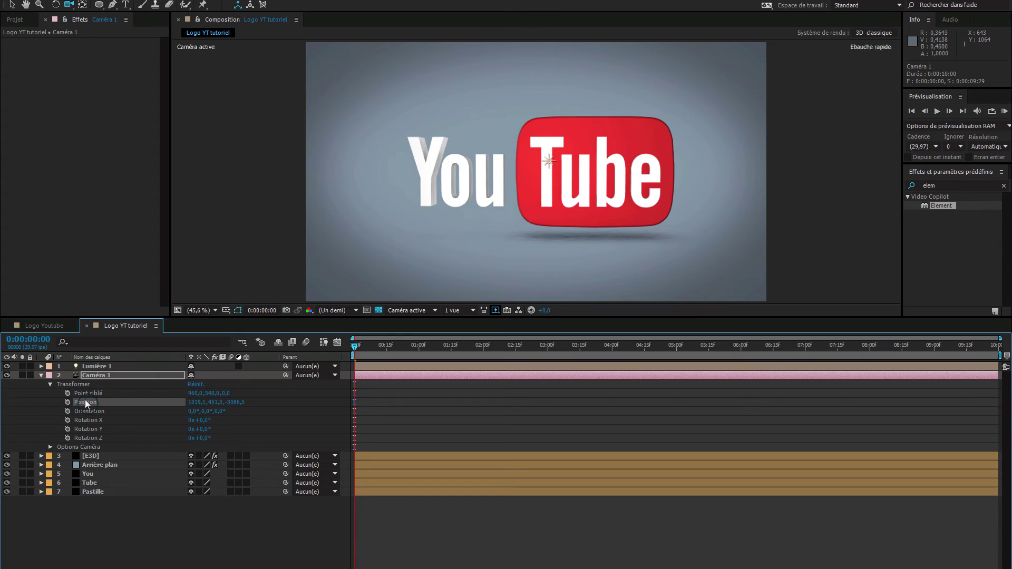
pyautogui.click(42, 366)
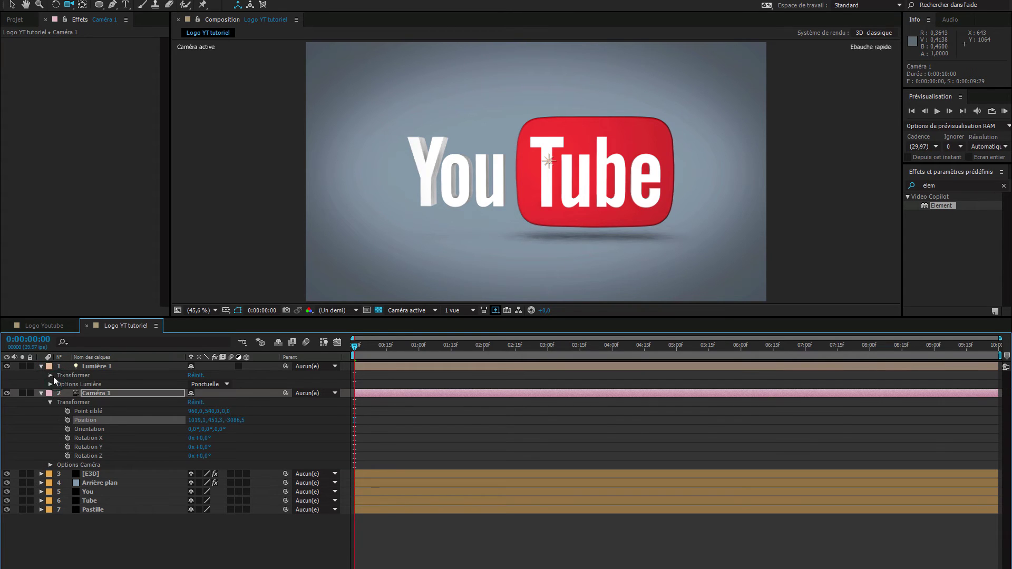
pyautogui.click(51, 375)
pyautogui.click(87, 385)
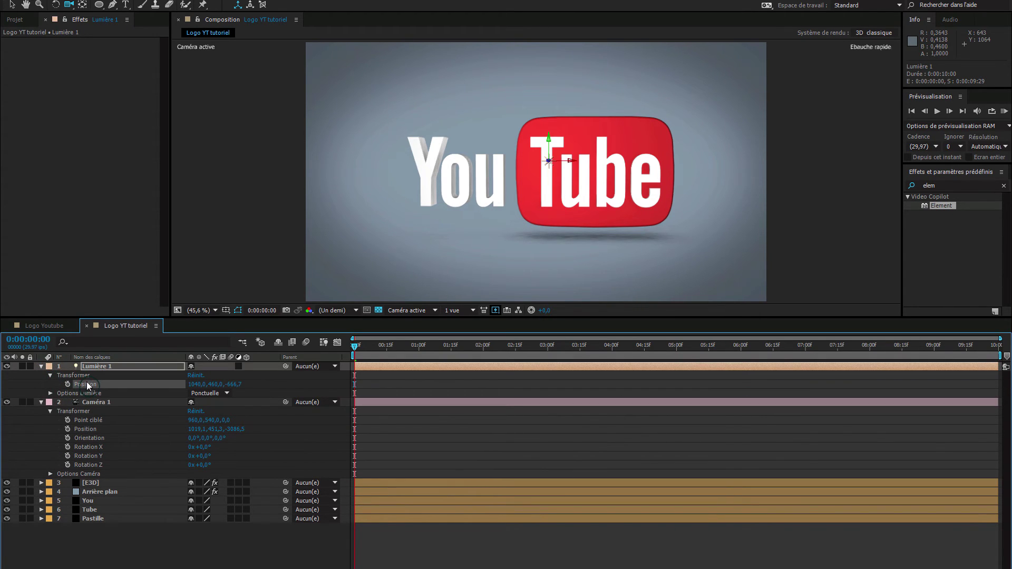
pyautogui.hotkey('ctrl', 'v')
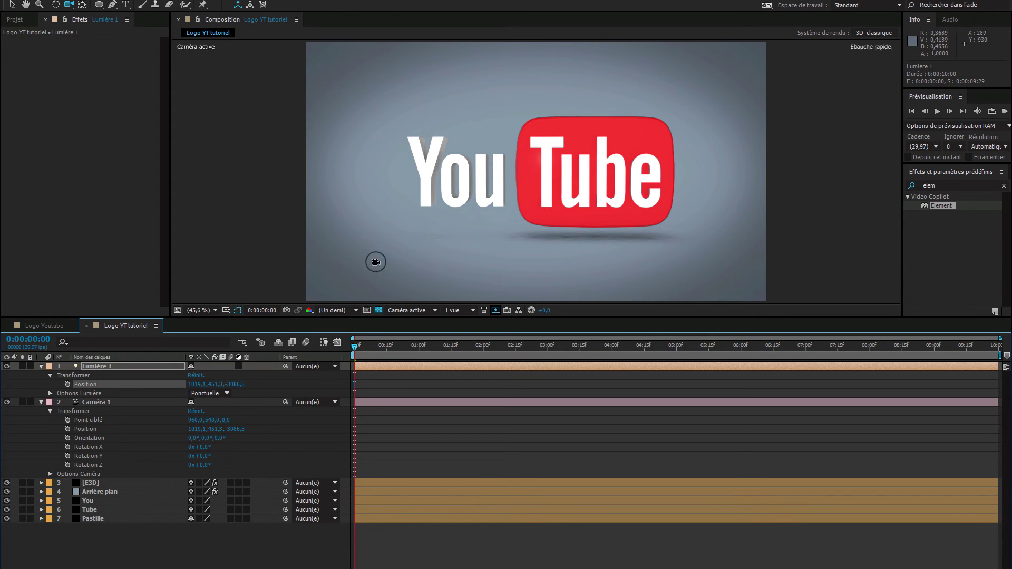
# - Create a second white point light, Lumière 2, at 100% intensity
pyautogui.click(127, 372)
pyautogui.rightClick(217, 542)
pyautogui.moveTo(272, 434)
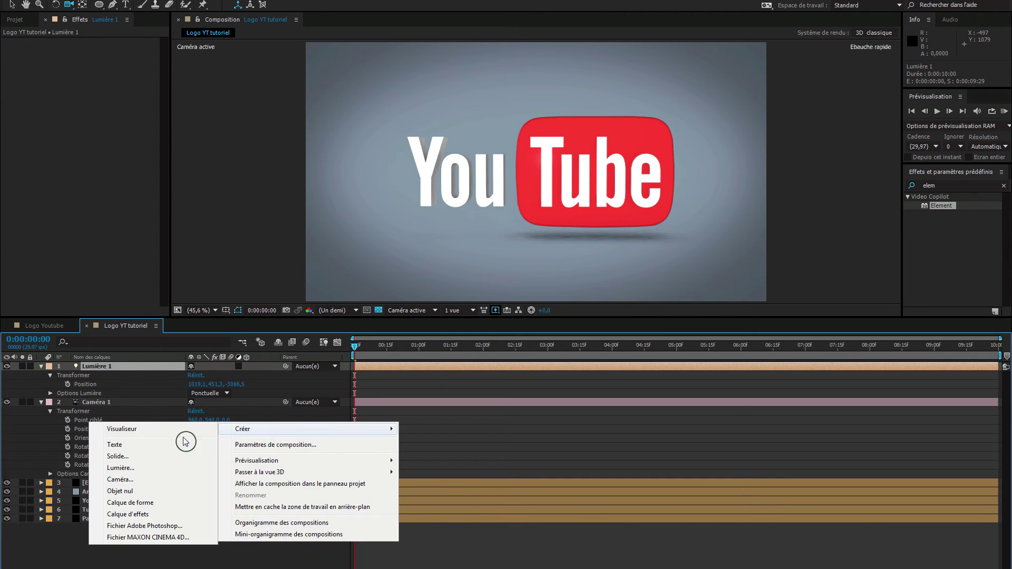
pyautogui.click(151, 469)
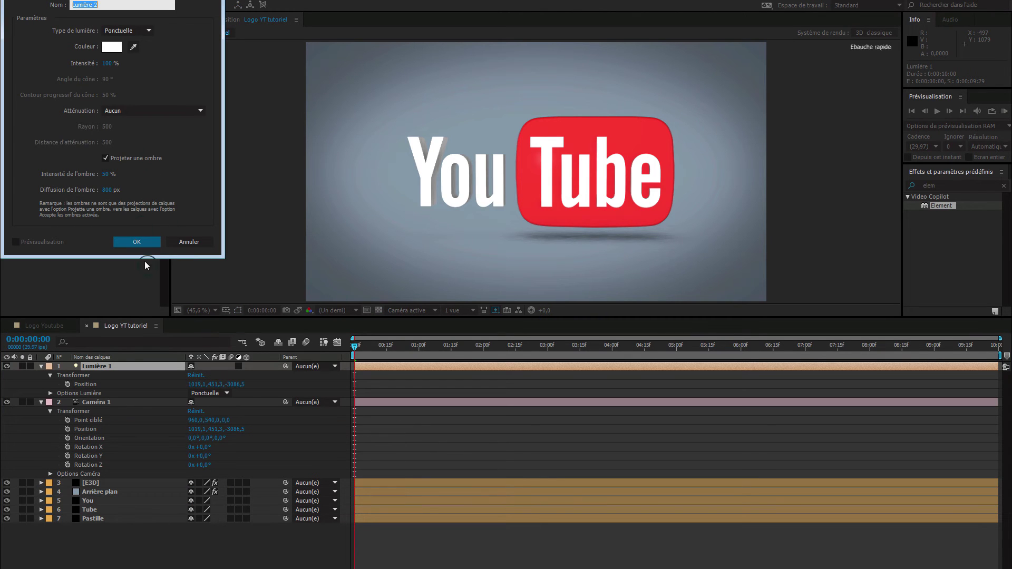
pyautogui.click(137, 242)
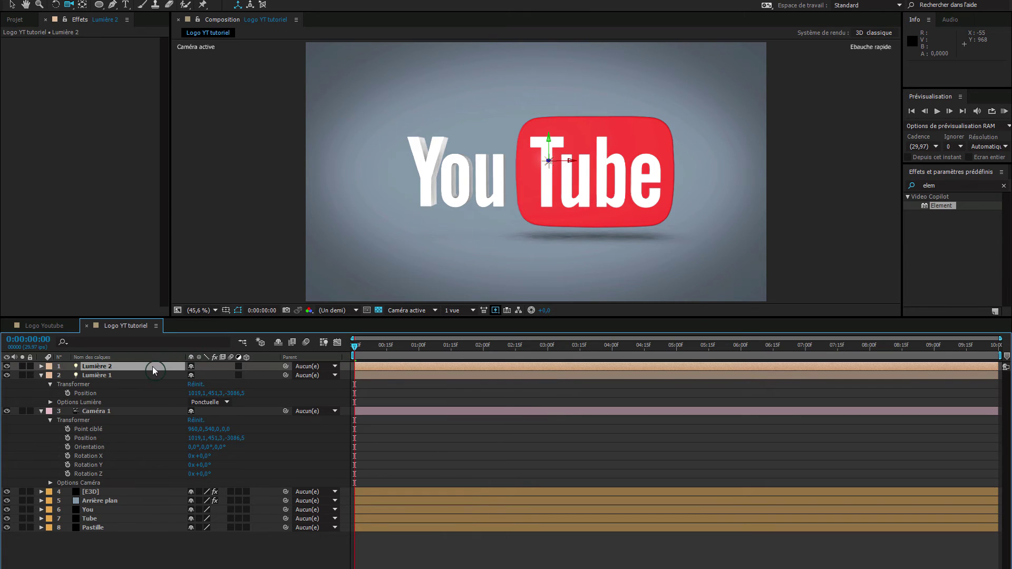
# - Parent Lumière 1 to Caméra 1 and orbit the camera to check that the light follows it
pyautogui.click(41, 376)
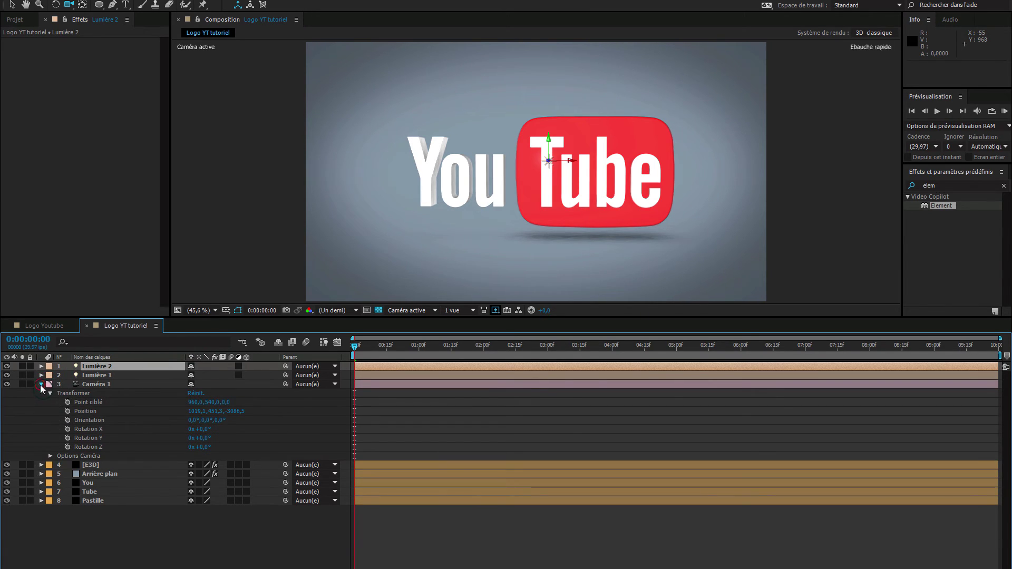
pyautogui.click(41, 384)
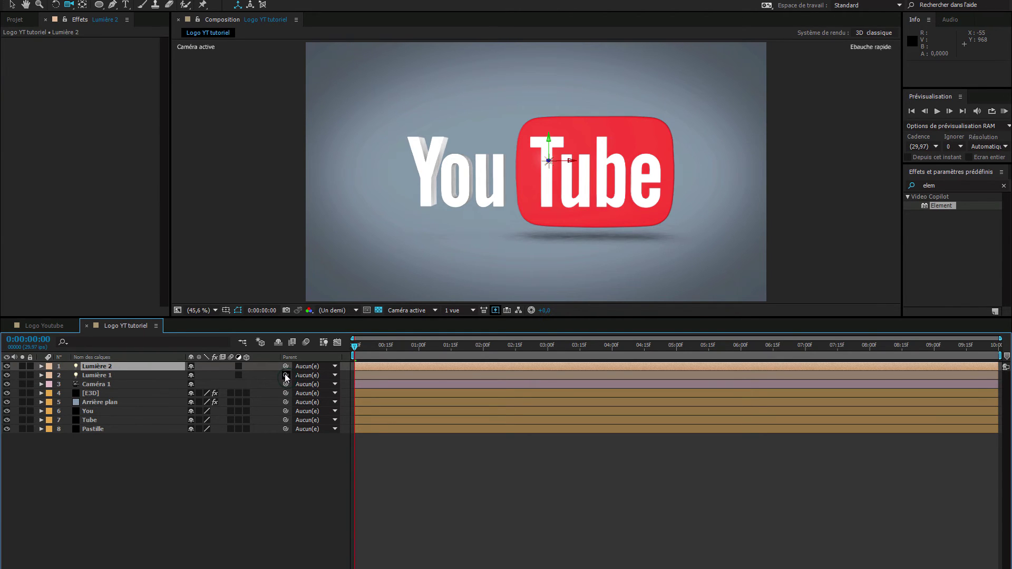
pyautogui.moveTo(284, 375); pyautogui.dragTo(134, 382)
pyautogui.click(563, 234)
pyautogui.moveTo(563, 234)
pyautogui.mouseDown()
pyautogui.moveTo(536, 237)
pyautogui.moveTo(741, 219)
pyautogui.moveTo(574, 226)
pyautogui.moveTo(560, 242)
pyautogui.moveTo(569, 232)
pyautogui.mouseUp()
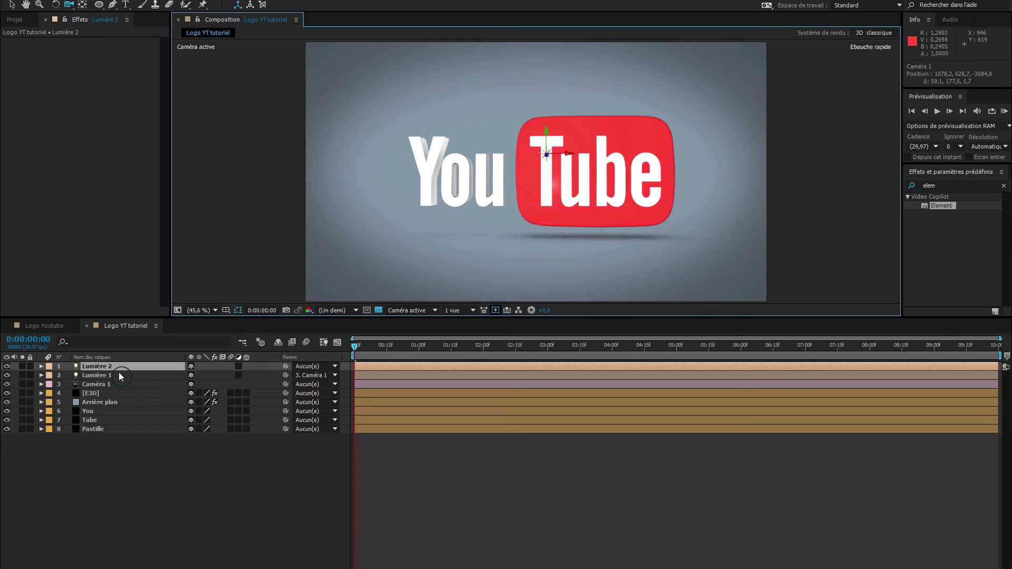
# - Move Lumière 2 along Z in the Haut view until it lines up with the logo, at about Z 5.3
pyautogui.click(131, 366)
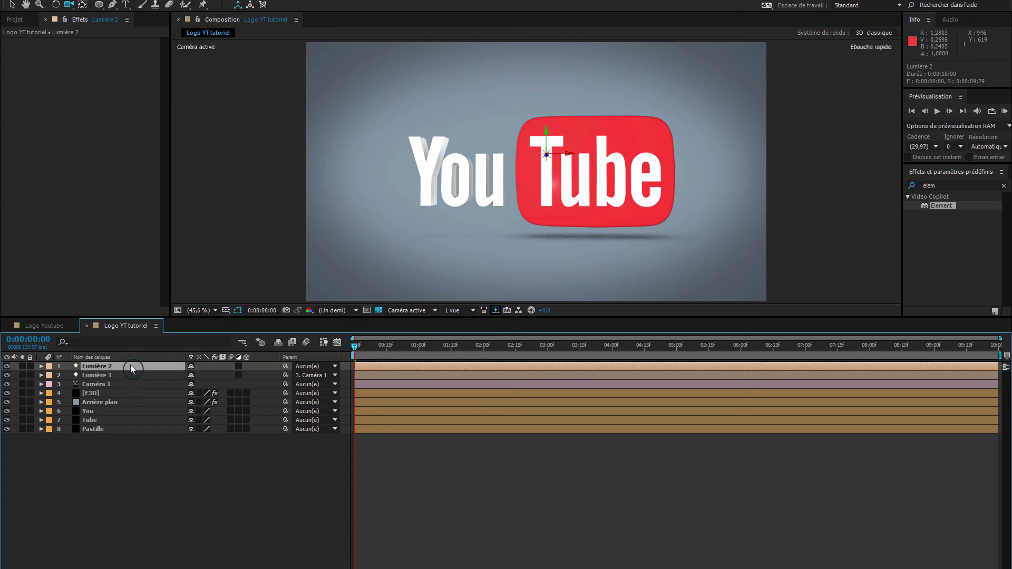
pyautogui.click(415, 311)
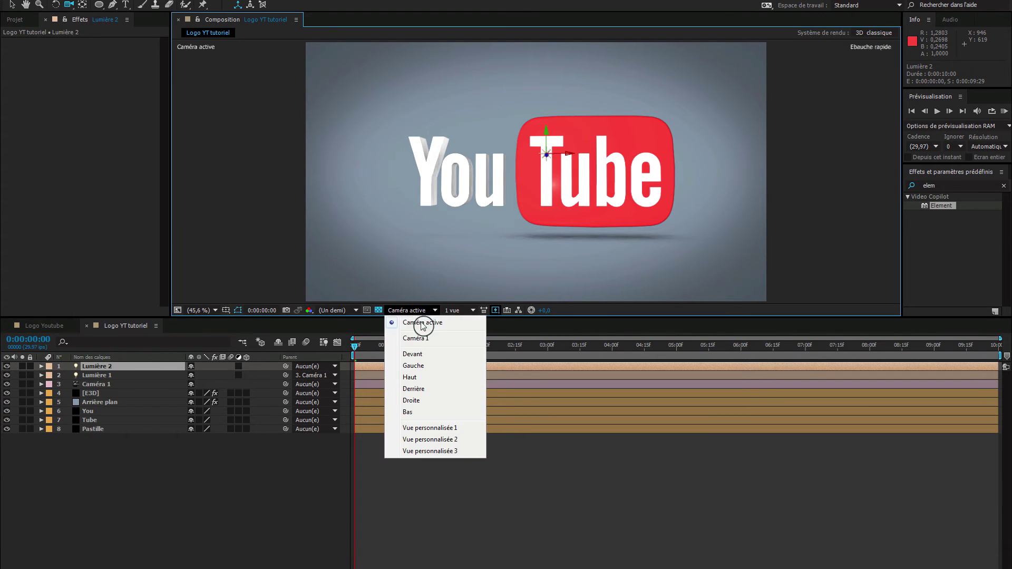
pyautogui.click(419, 380)
pyautogui.scroll(-4, 574, 253)
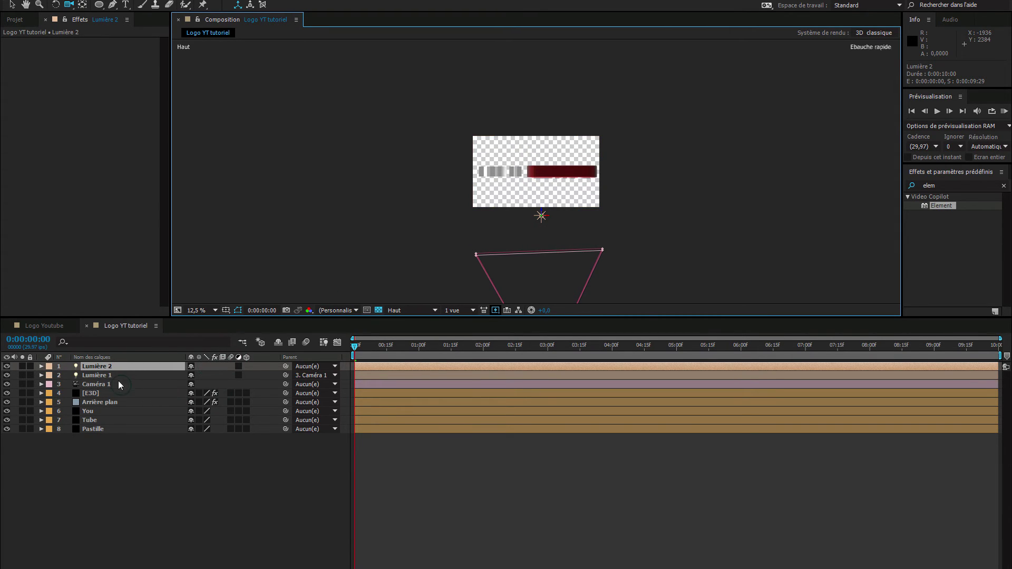
pyautogui.click(131, 365)
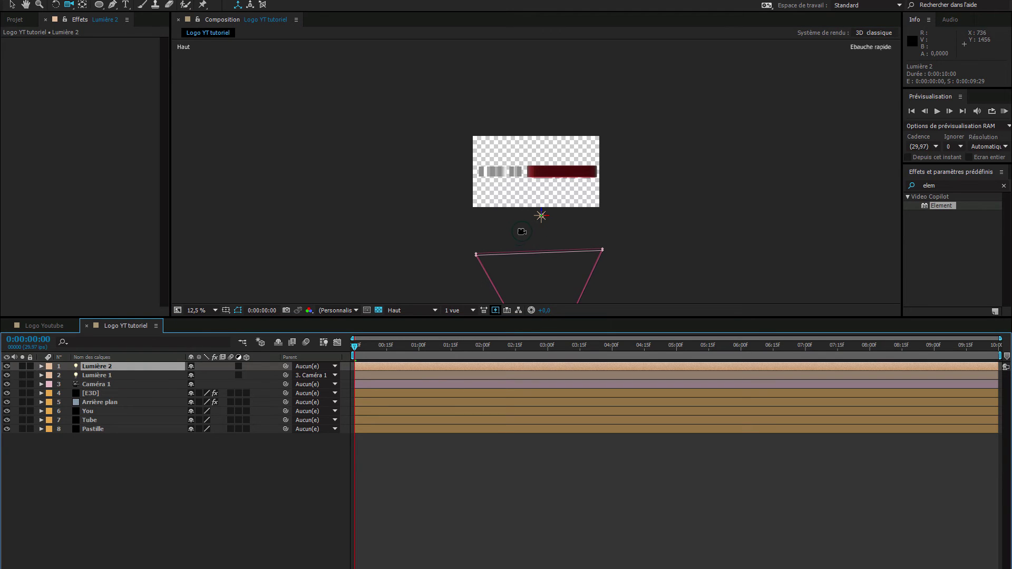
pyautogui.press('v')
pyautogui.moveTo(541, 211); pyautogui.dragTo(543, 164)
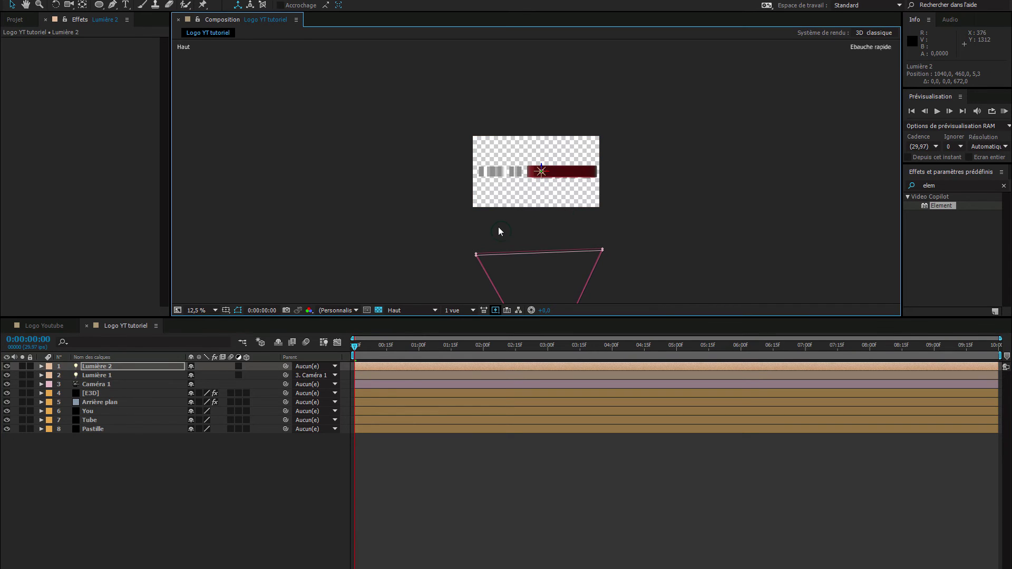
# - Raise Lumière 2 above the logo in the active camera view to about Y -968, and fit the composition in the viewer
pyautogui.click(429, 312)
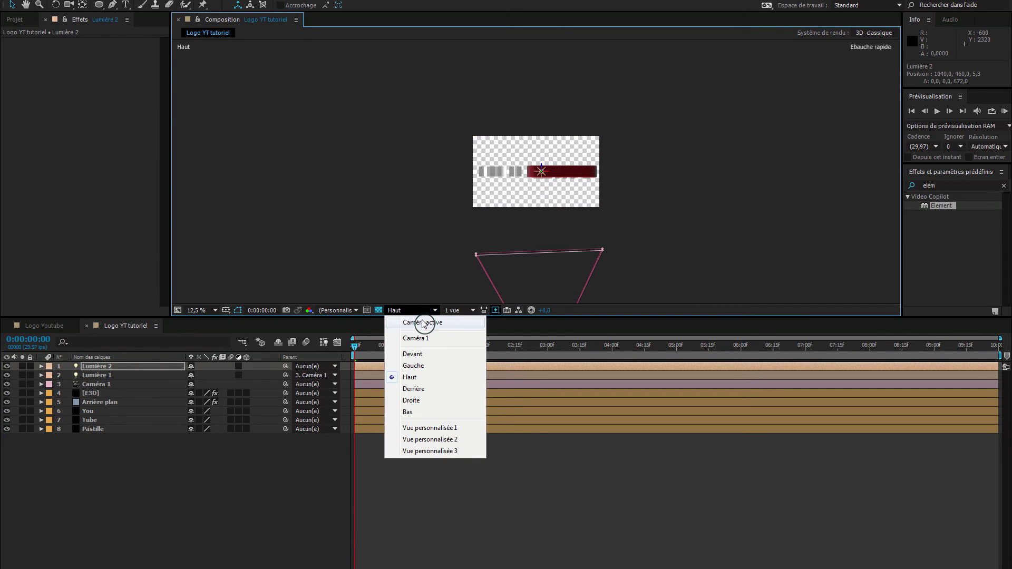
pyautogui.click(425, 322)
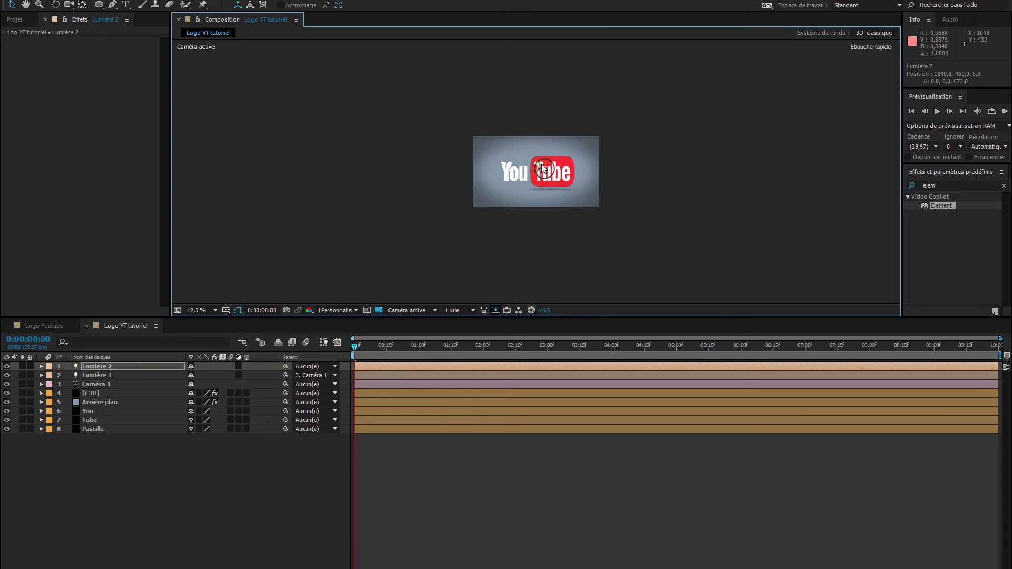
pyautogui.press('.')
pyautogui.moveTo(548, 167); pyautogui.dragTo(547, 56)
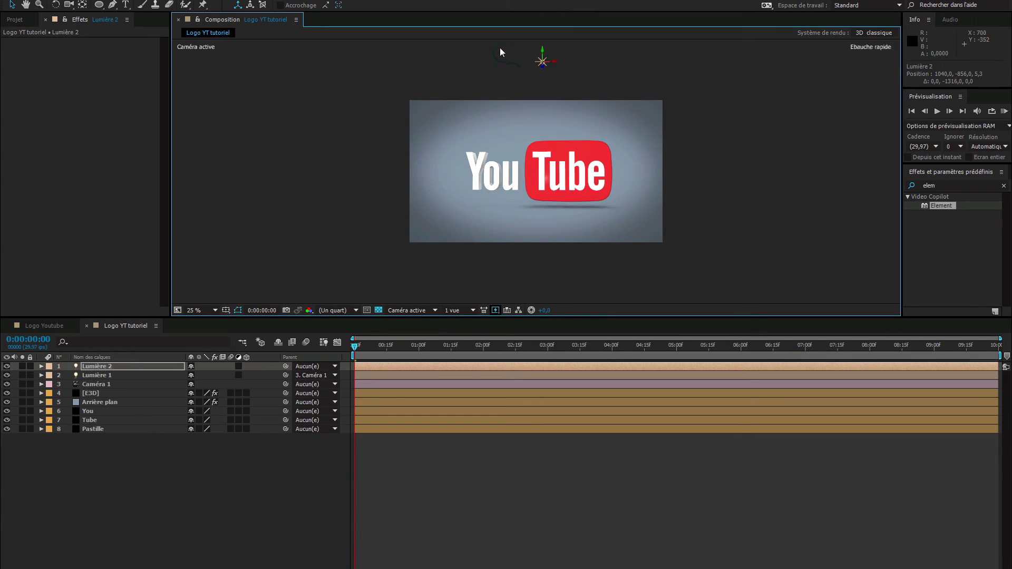
pyautogui.moveTo(544, 55); pyautogui.dragTo(544, 47)
pyautogui.press('.')
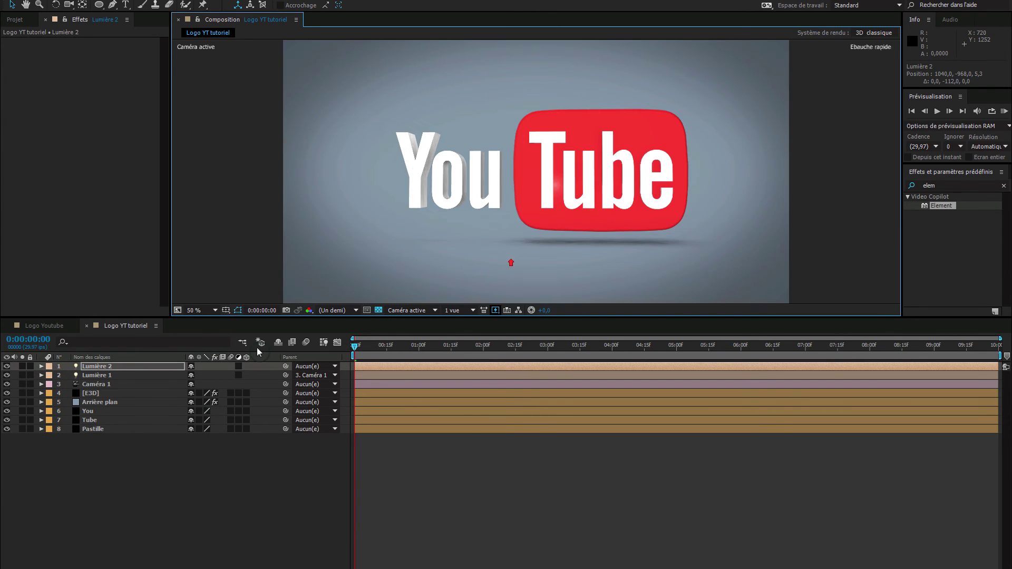
pyautogui.click(209, 311)
pyautogui.click(220, 329)
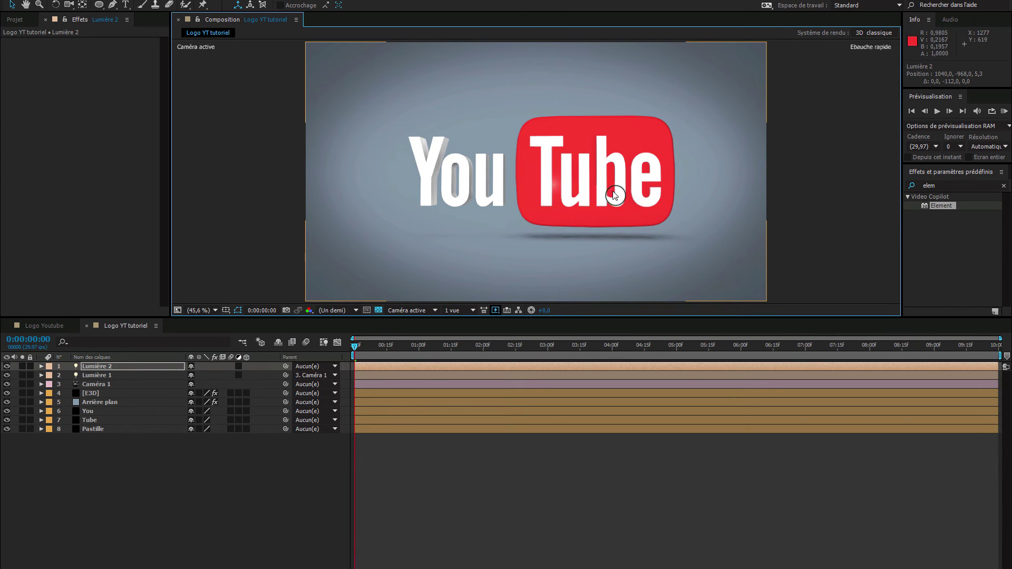
# - Lower the Intensité of Lumière 1 to 61% in its light options
pyautogui.click(110, 376)
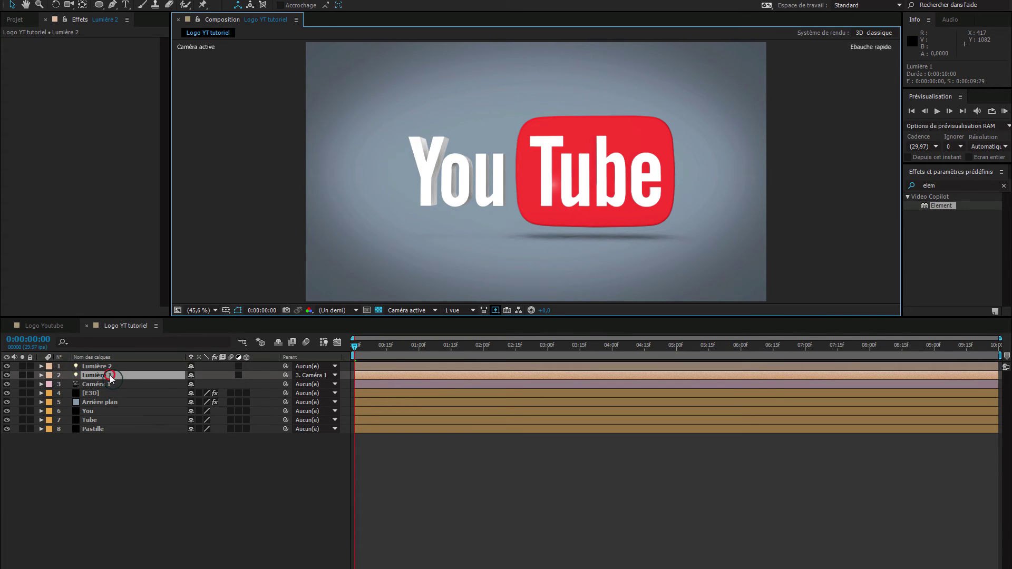
pyautogui.click(41, 376)
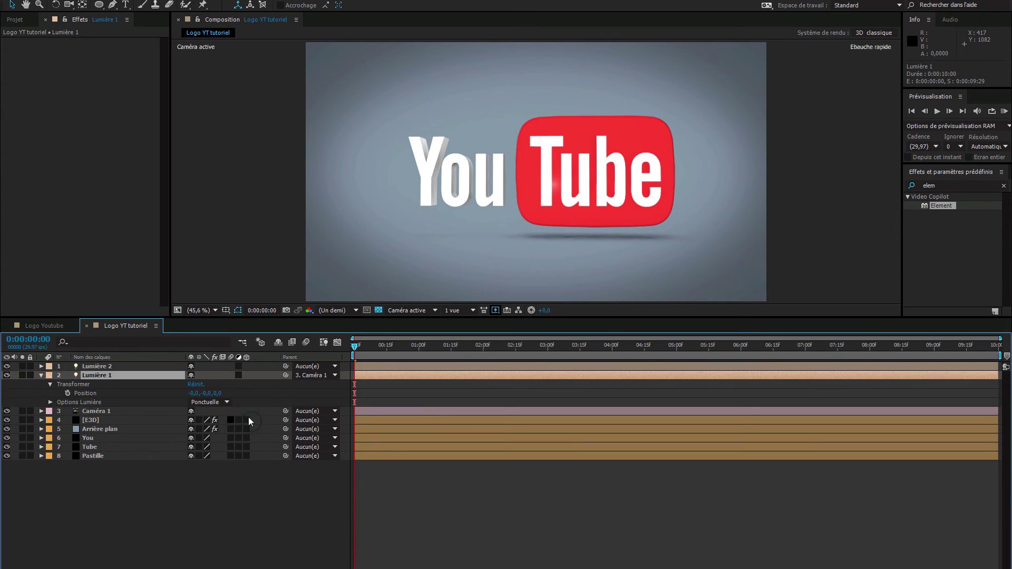
pyautogui.click(50, 403)
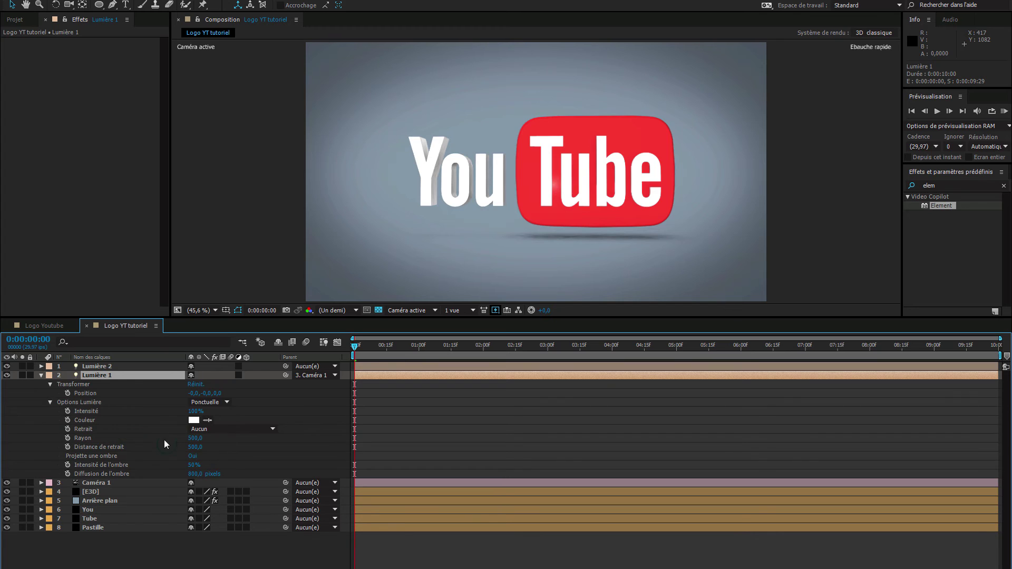
pyautogui.moveTo(198, 414); pyautogui.dragTo(182, 414)
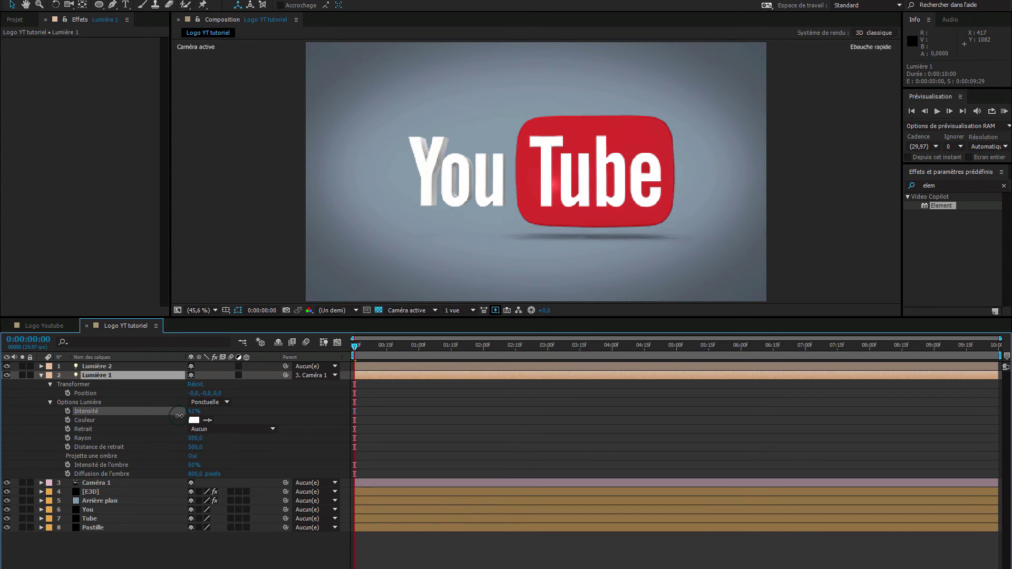
pyautogui.moveTo(179, 416); pyautogui.dragTo(179, 415)
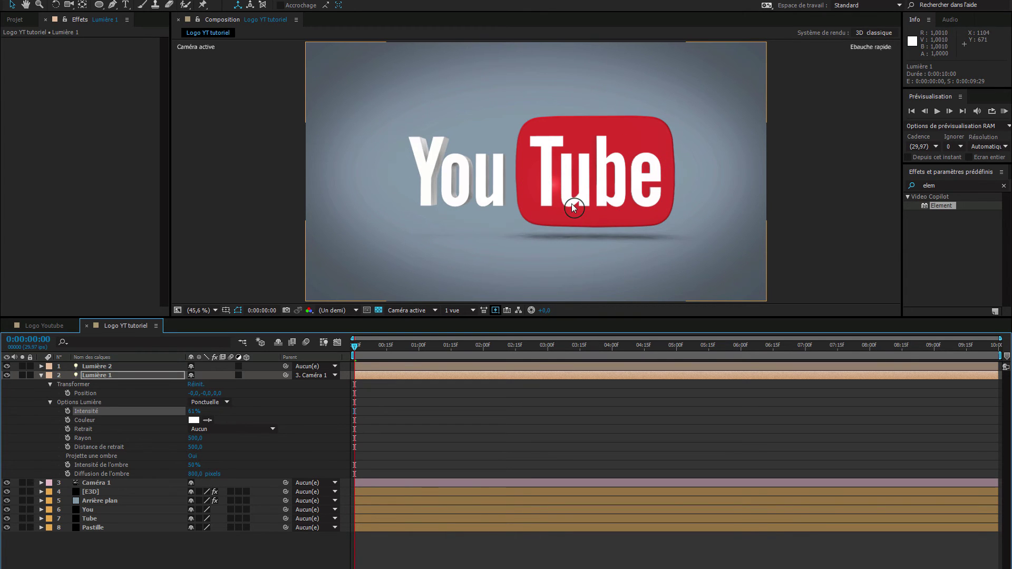
pyautogui.click(41, 375)
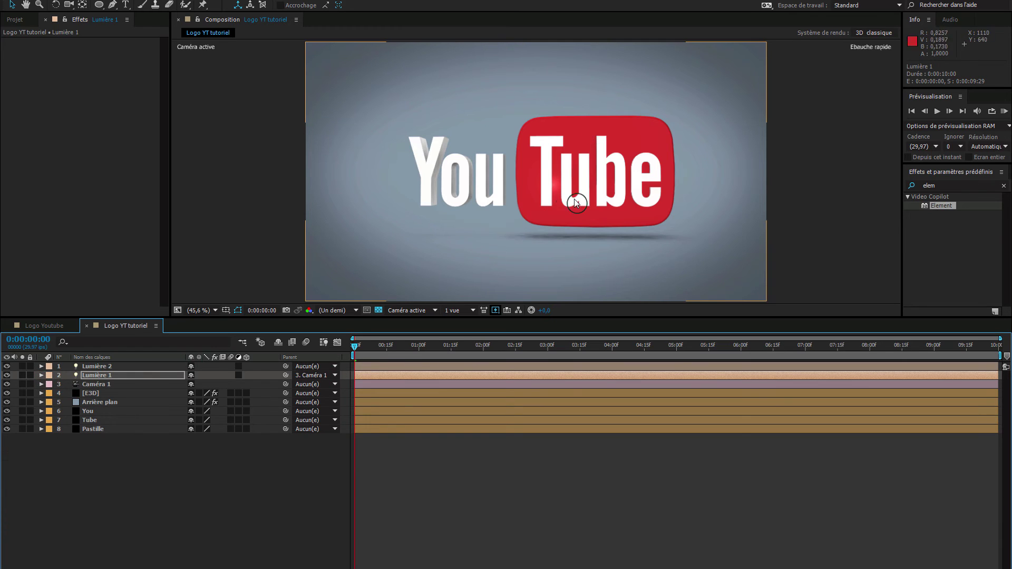
# - Add the silent-film-countdown .mov clip from the Vidéos folder beneath the Pastille layer and hide it
pyautogui.click(33, 20)
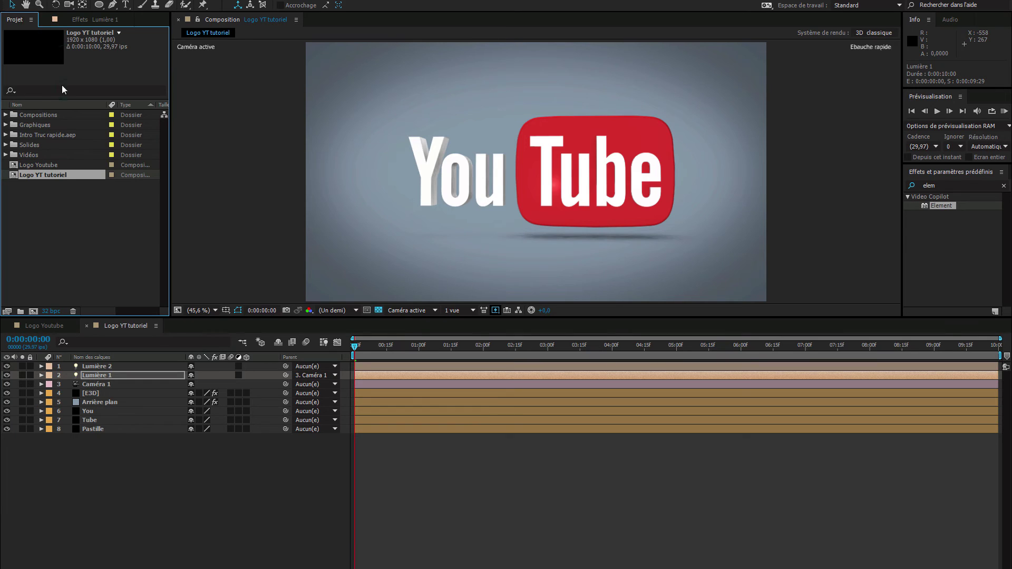
pyautogui.click(6, 155)
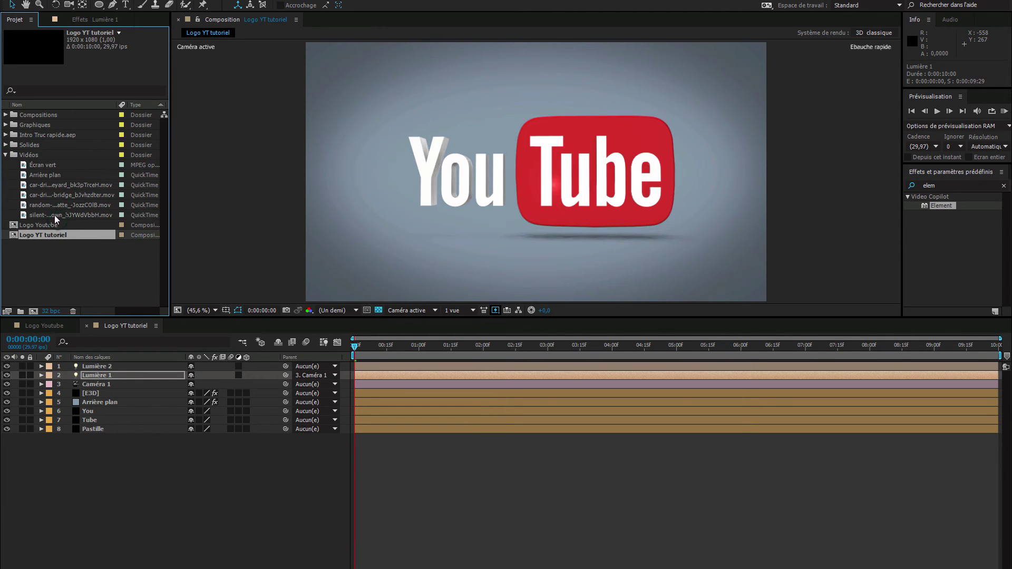
pyautogui.click(55, 215)
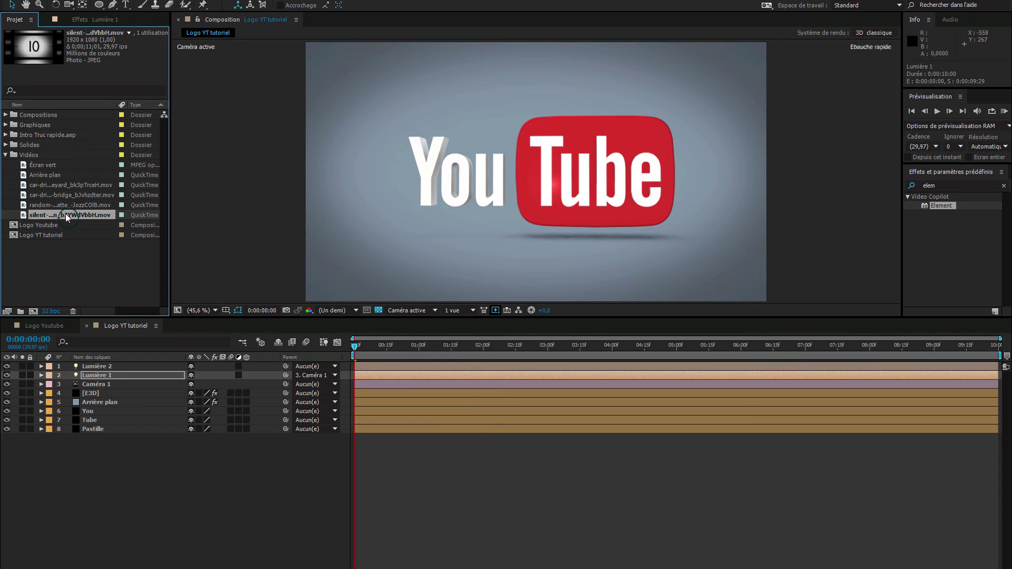
pyautogui.moveTo(66, 215); pyautogui.dragTo(121, 454)
pyautogui.click(6, 438)
pyautogui.click(123, 440)
# - Assign the silent-film-countdown clip to Layer 1 of Element's Custom Texture Maps on the E3D layer
pyautogui.click(106, 393)
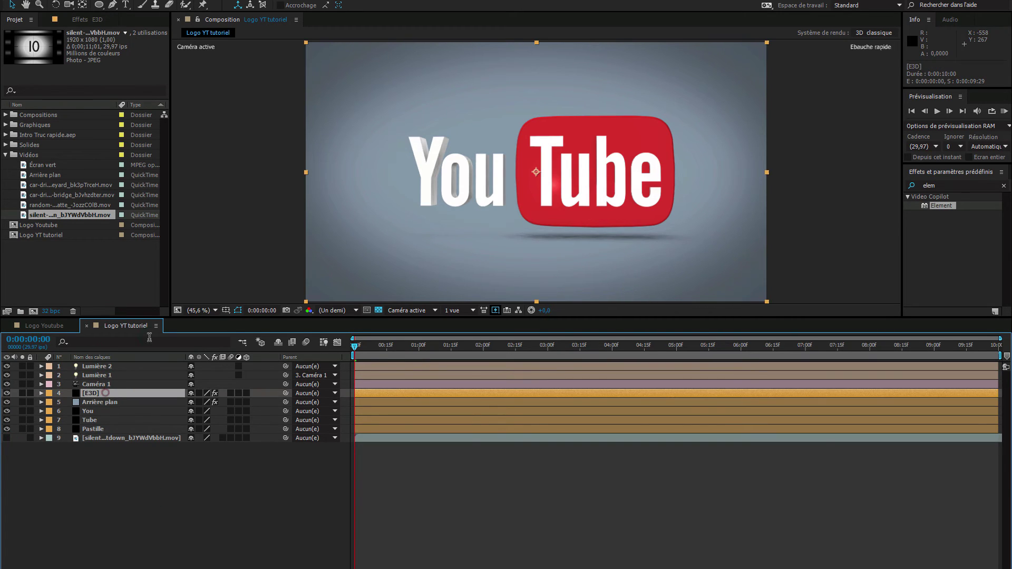
pyautogui.click(79, 20)
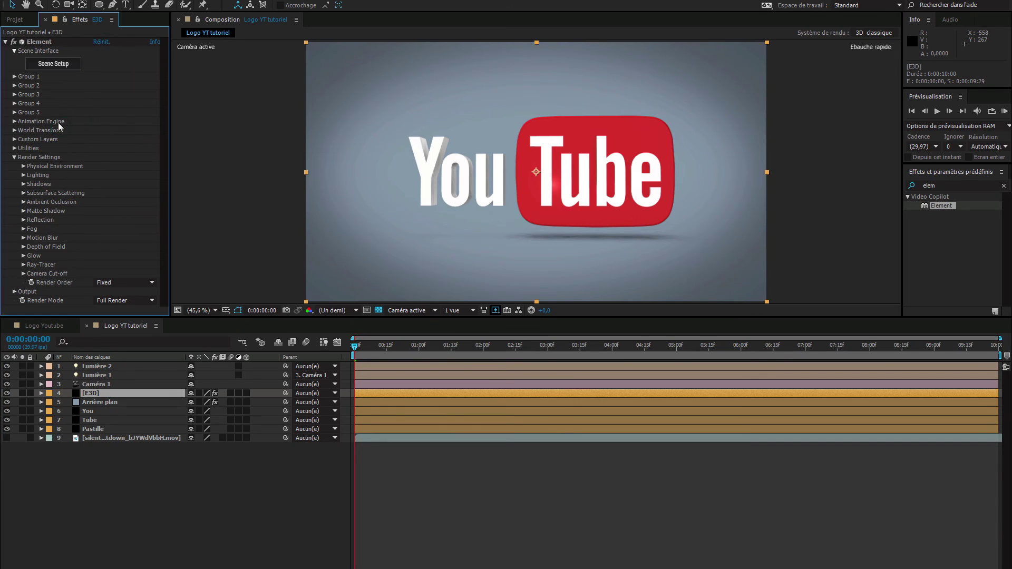
pyautogui.click(14, 157)
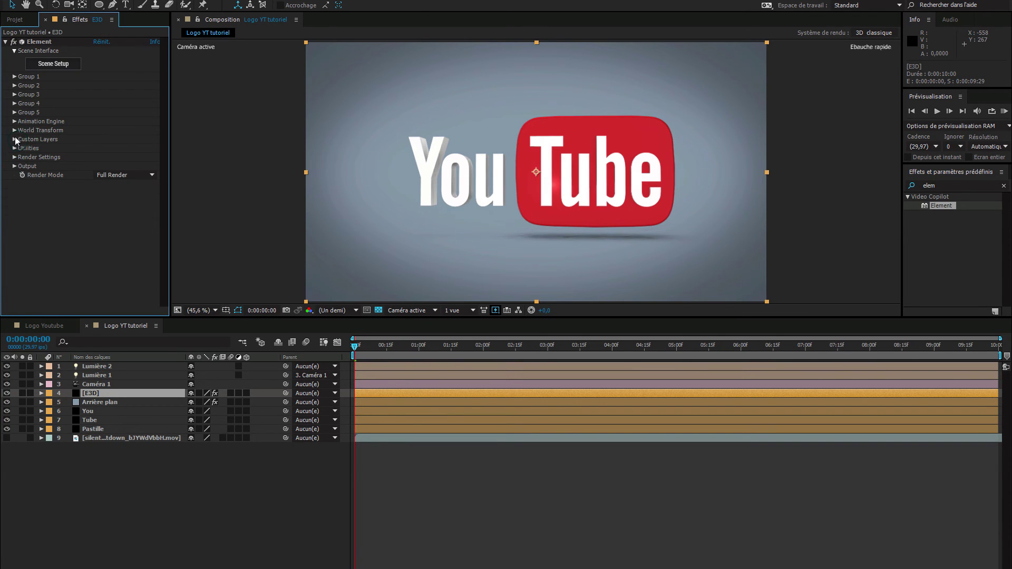
pyautogui.click(15, 139)
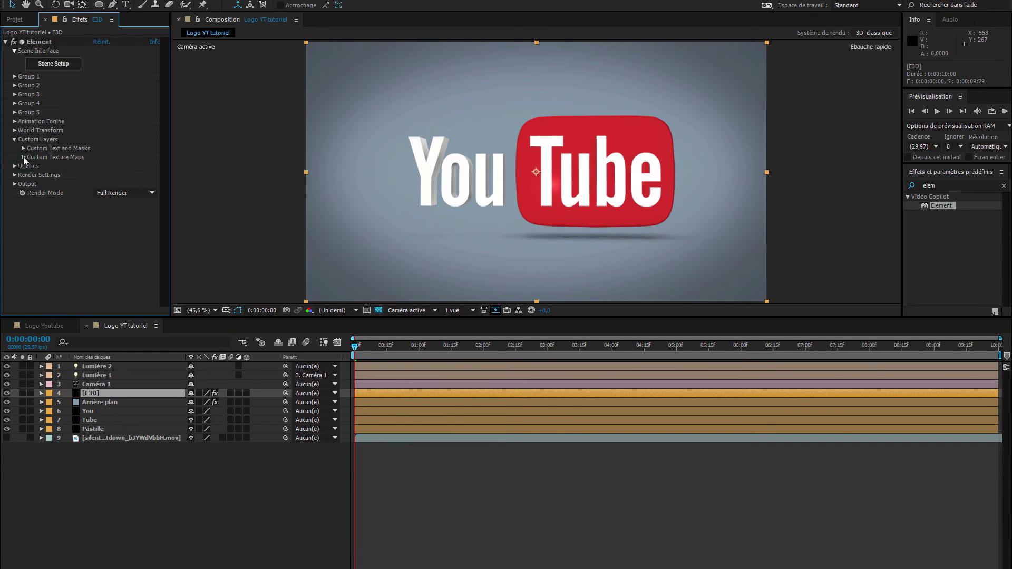
pyautogui.click(23, 157)
pyautogui.click(23, 148)
pyautogui.click(23, 148)
pyautogui.click(121, 167)
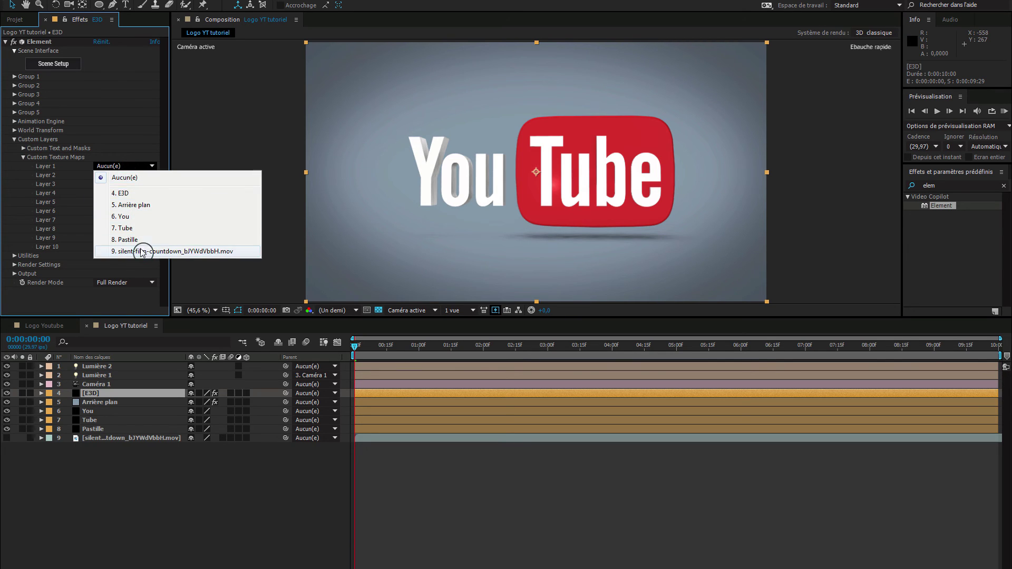
pyautogui.click(140, 248)
pyautogui.click(23, 157)
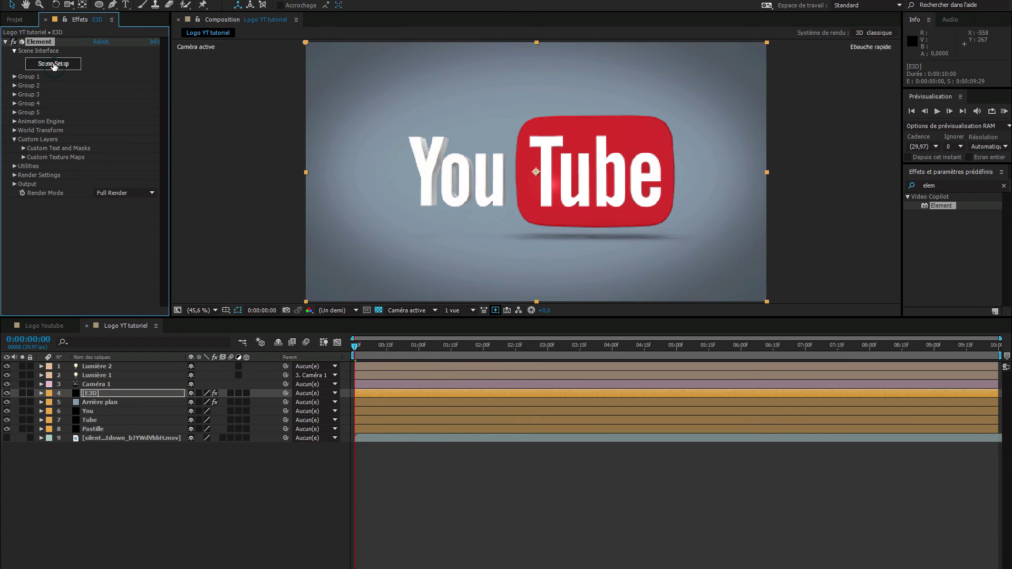
# - Open Element's Scene Setup and create a second plane model in the Logo Youtube group
pyautogui.click(53, 64)
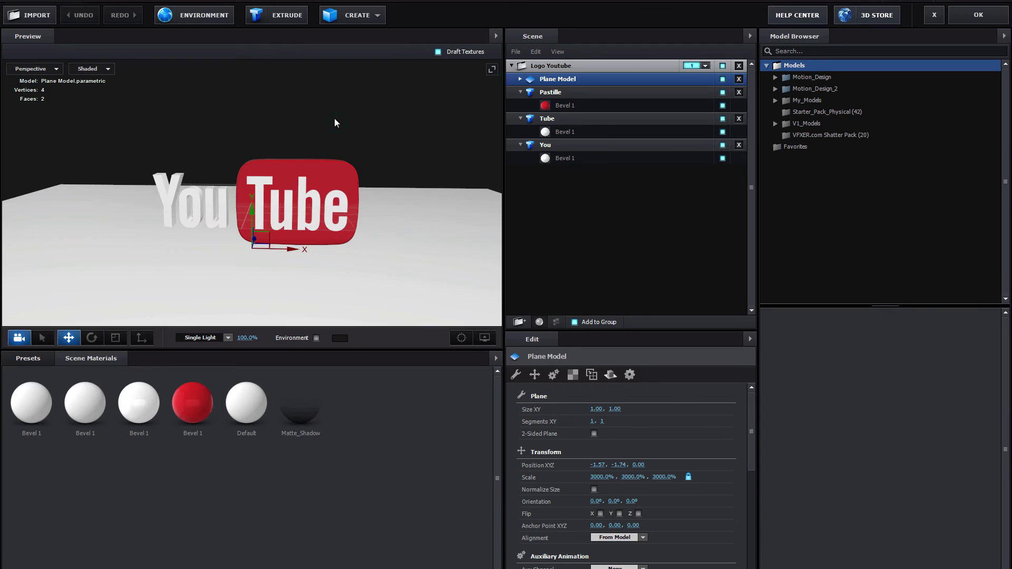
pyautogui.moveTo(371, 231); pyautogui.dragTo(429, 214)
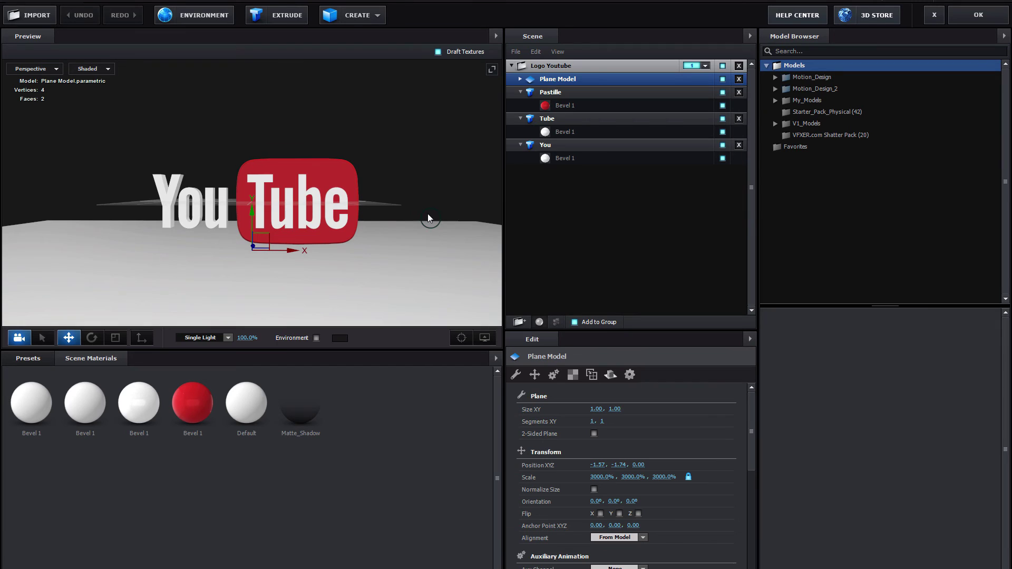
pyautogui.click(363, 16)
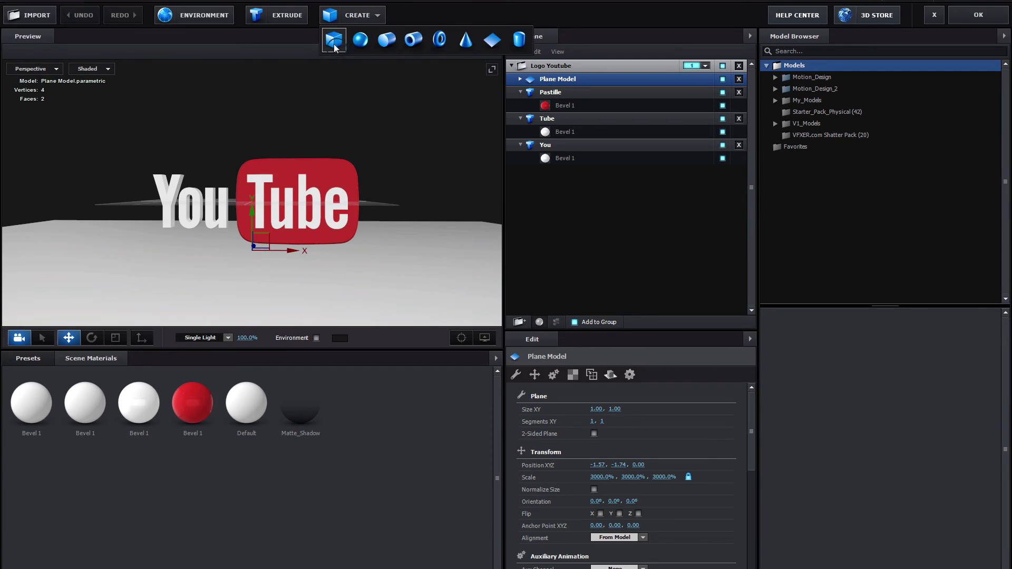
pyautogui.click(492, 40)
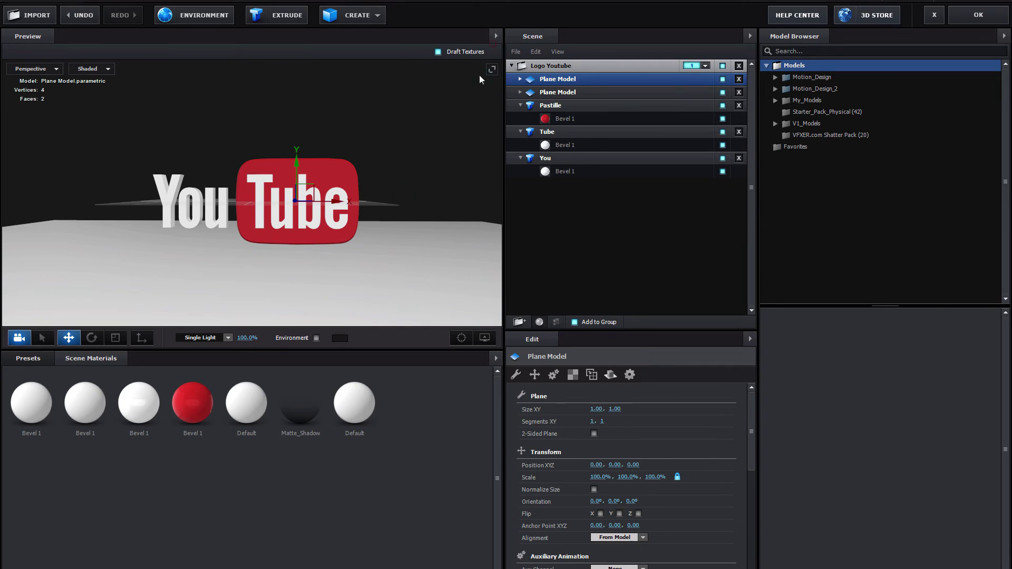
# - Move the new plane behind the logo to about Z 1.33 and rotate it upright to a 90° X orientation
pyautogui.moveTo(401, 242); pyautogui.dragTo(267, 276)
pyautogui.click(94, 338)
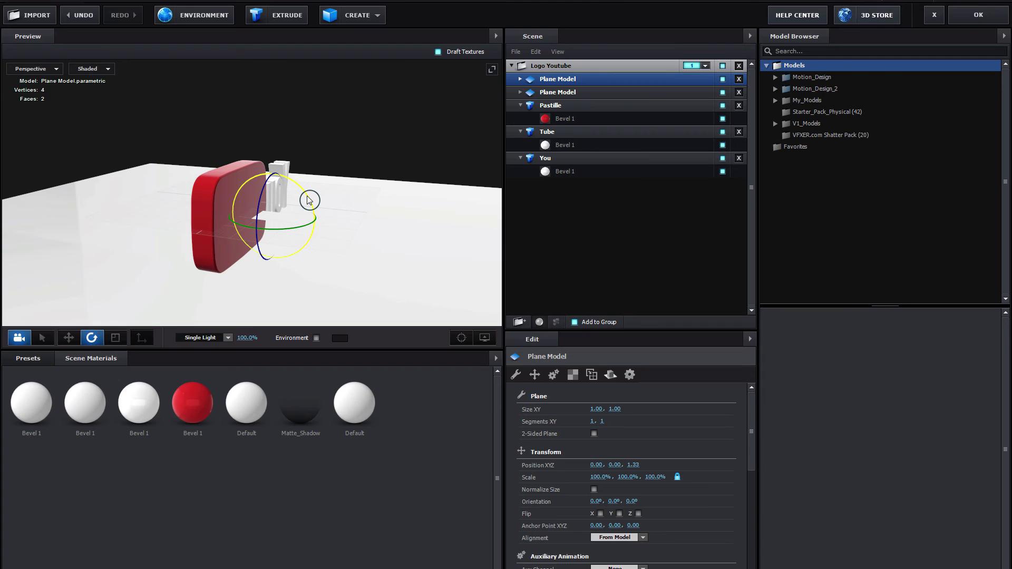
pyautogui.moveTo(309, 200); pyautogui.dragTo(375, 241)
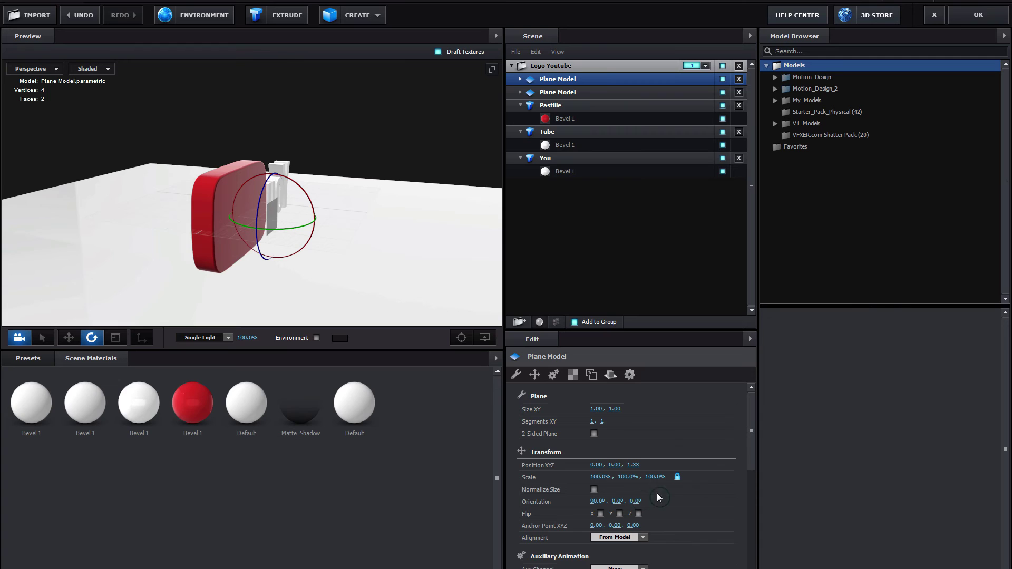
# - Unlink the plane's scale values and set its X scale to 177% for a widescreen shape
pyautogui.click(677, 477)
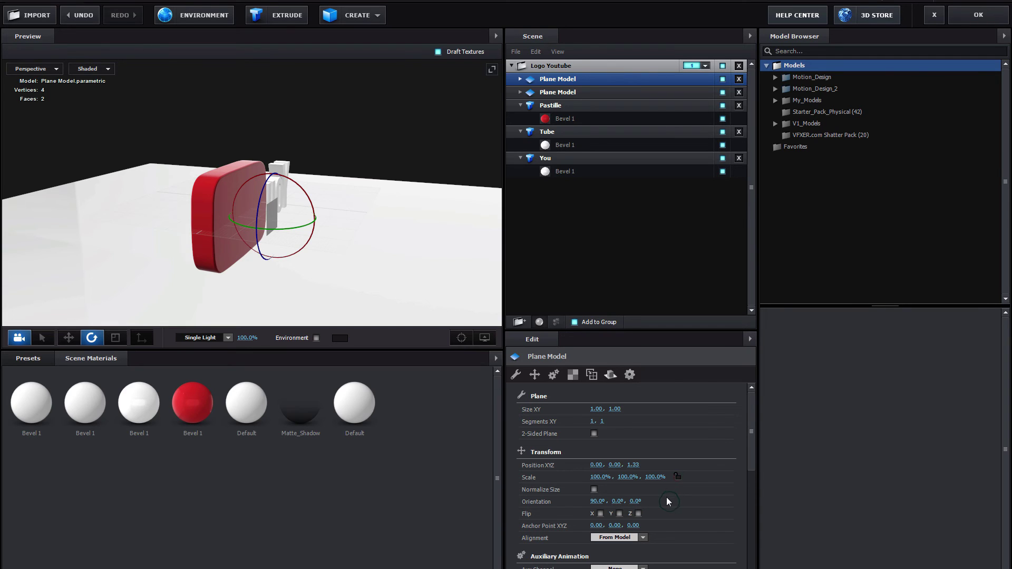
pyautogui.click(596, 477)
pyautogui.write('177')
pyautogui.press('Return')
# - Rotate the new plane from behind the logo to an orientation of 270°, 0°, 180°
pyautogui.moveTo(361, 294); pyautogui.dragTo(316, 290)
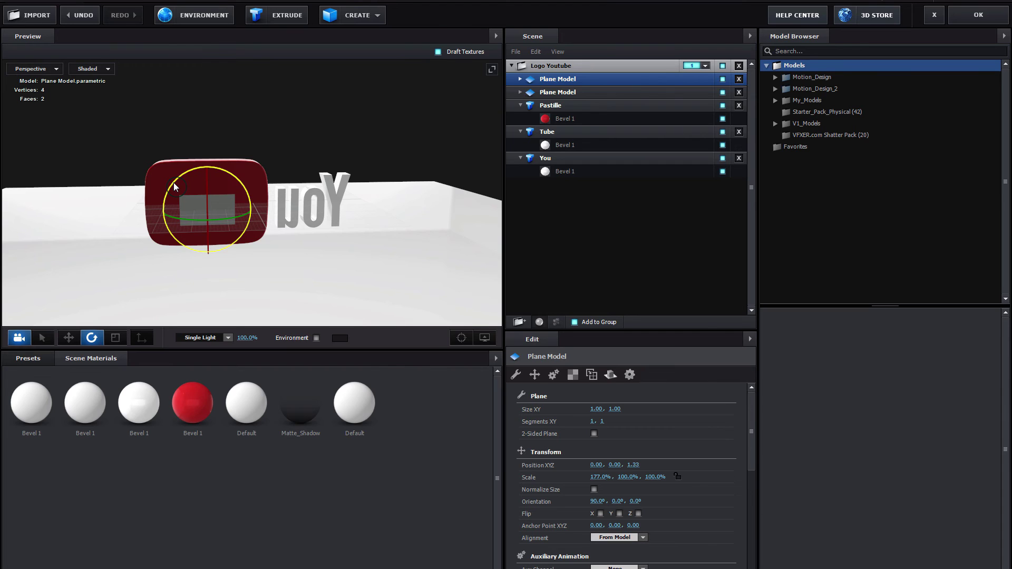
pyautogui.moveTo(174, 185); pyautogui.dragTo(400, 203)
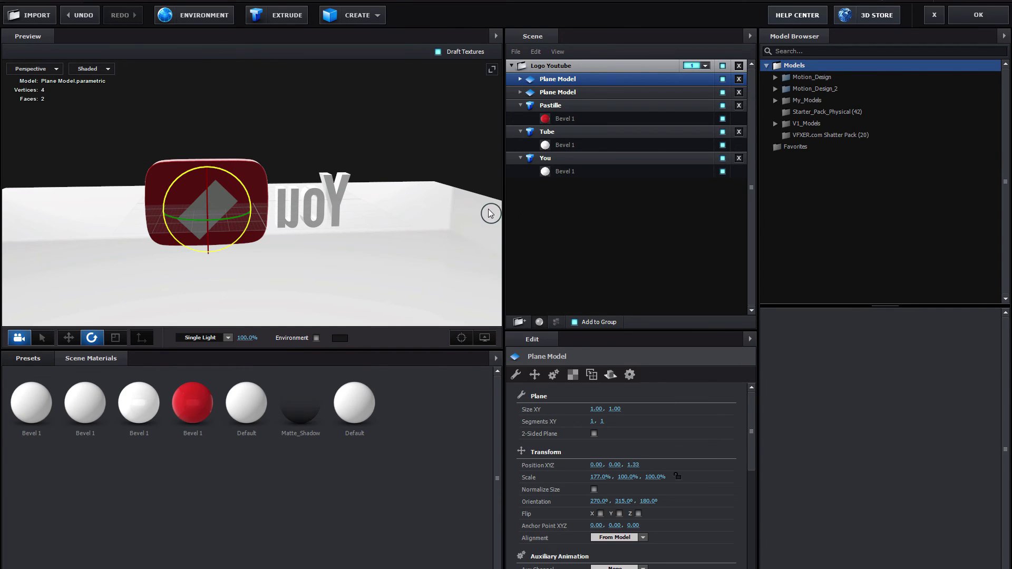
pyautogui.moveTo(522, 210); pyautogui.dragTo(527, 202)
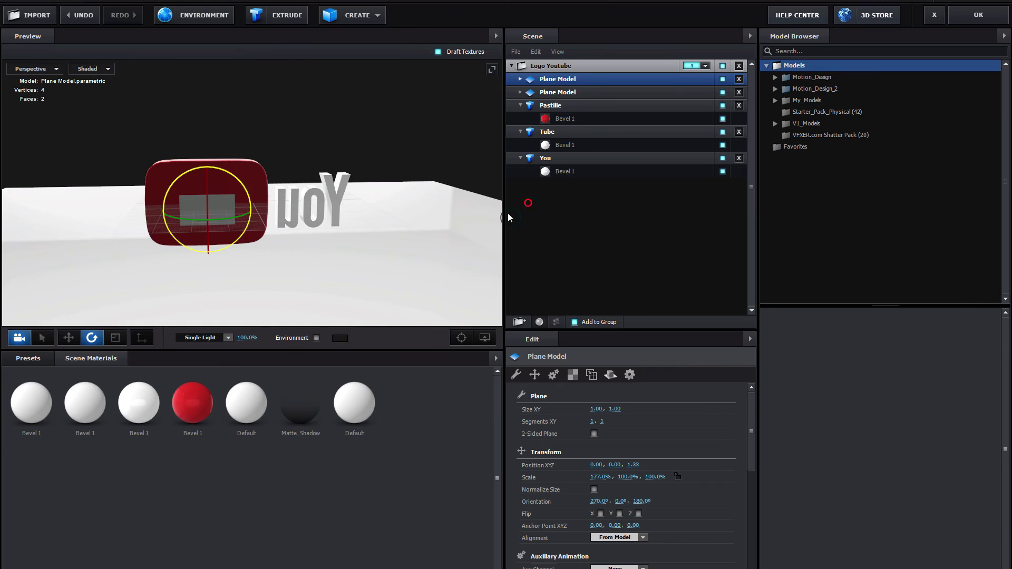
# - Relink the plane's scale values and enlarge it proportionally to 332.8%, 188%, 188%
pyautogui.click(69, 340)
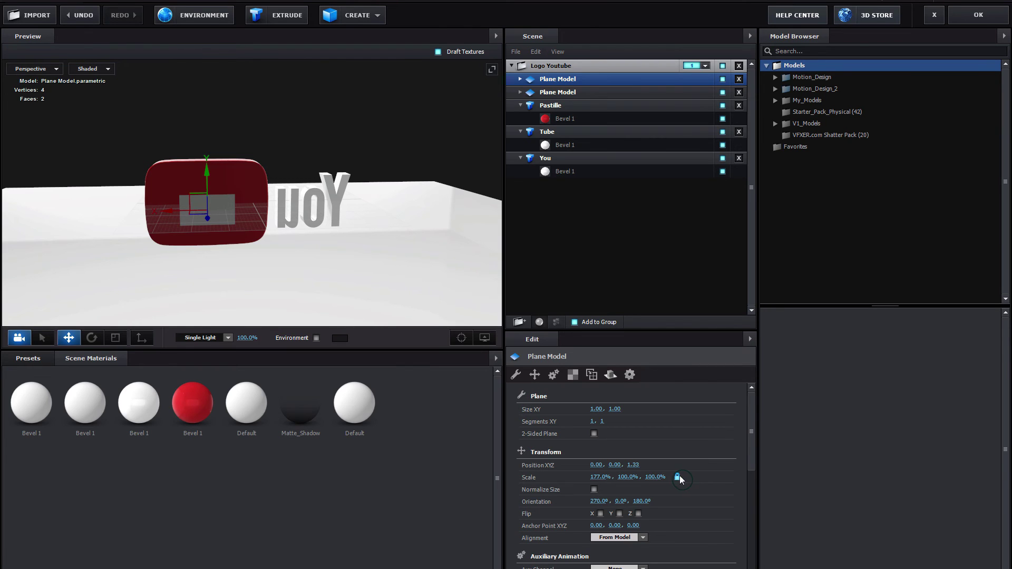
pyautogui.moveTo(653, 477); pyautogui.dragTo(733, 472)
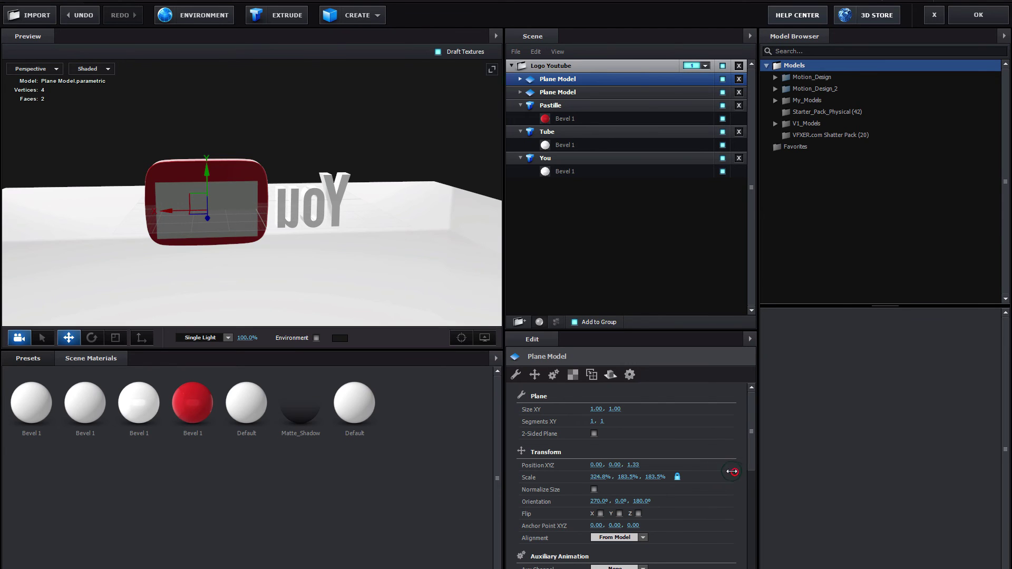
pyautogui.moveTo(343, 329); pyautogui.dragTo(296, 264)
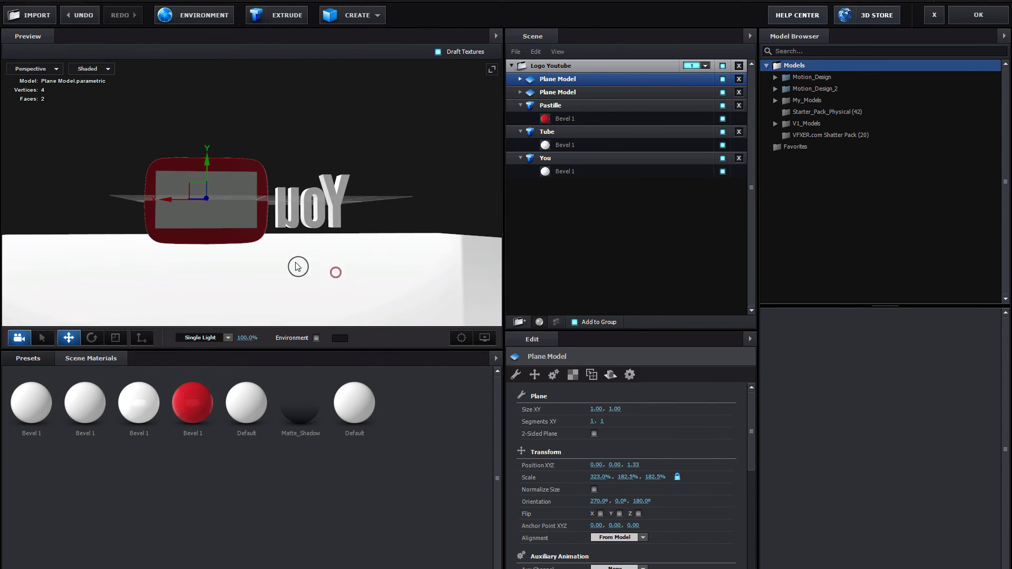
pyautogui.moveTo(656, 477); pyautogui.dragTo(659, 477)
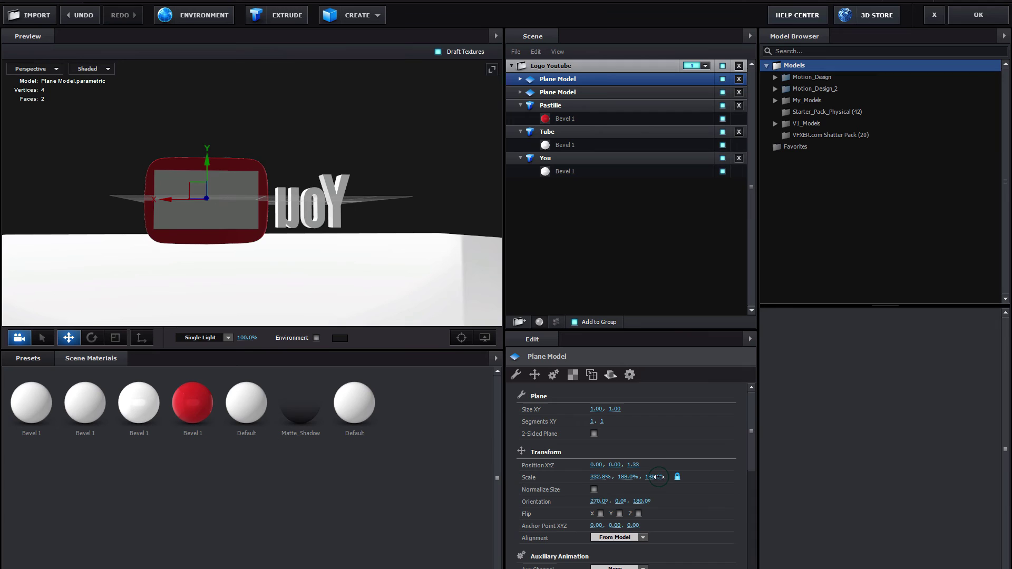
pyautogui.moveTo(207, 278); pyautogui.dragTo(273, 271)
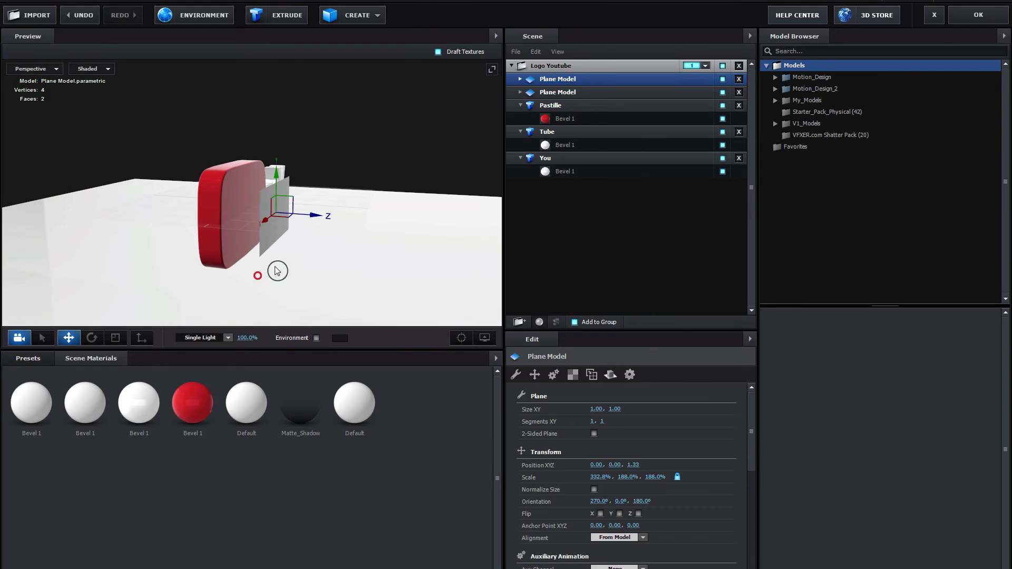
# - Move the plane closer to the back of the red badge at Z 0.37 and enlarge it to 355.8%, 201%, 201%
pyautogui.moveTo(315, 222); pyautogui.dragTo(286, 224)
pyautogui.moveTo(307, 264); pyautogui.dragTo(263, 254)
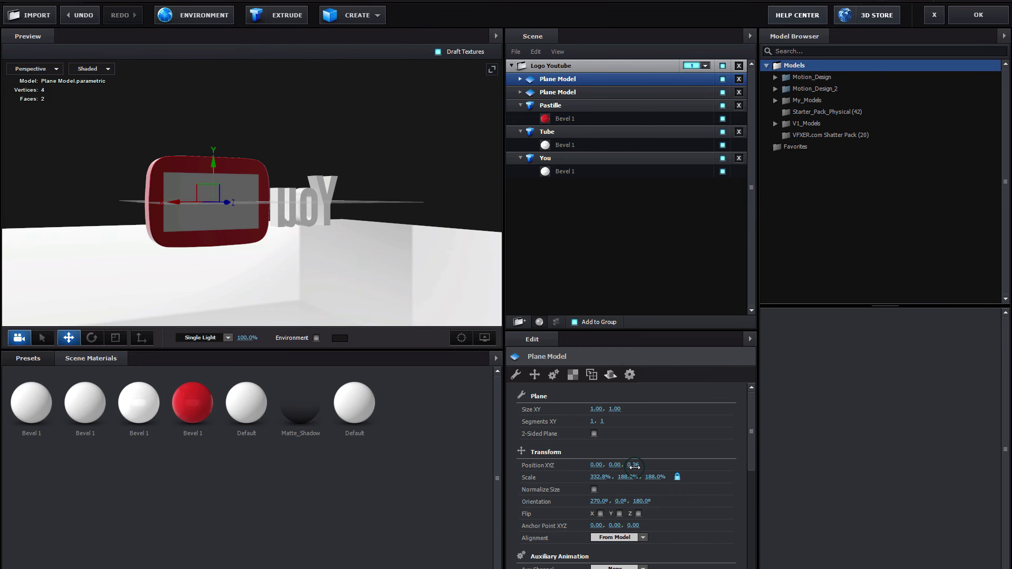
pyautogui.moveTo(371, 292); pyautogui.dragTo(347, 285)
pyautogui.moveTo(653, 477); pyautogui.dragTo(667, 478)
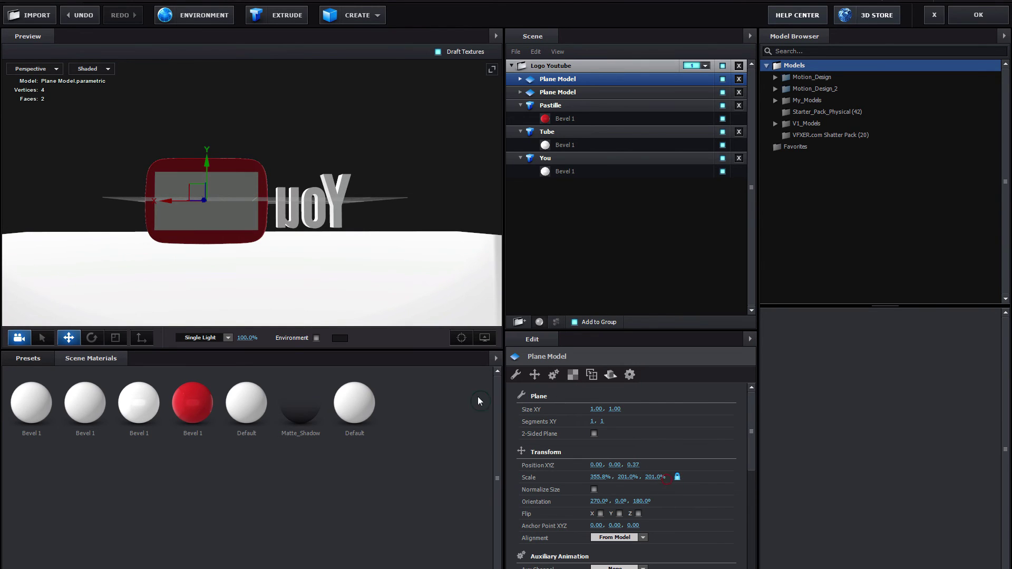
pyautogui.moveTo(282, 291); pyautogui.dragTo(268, 287)
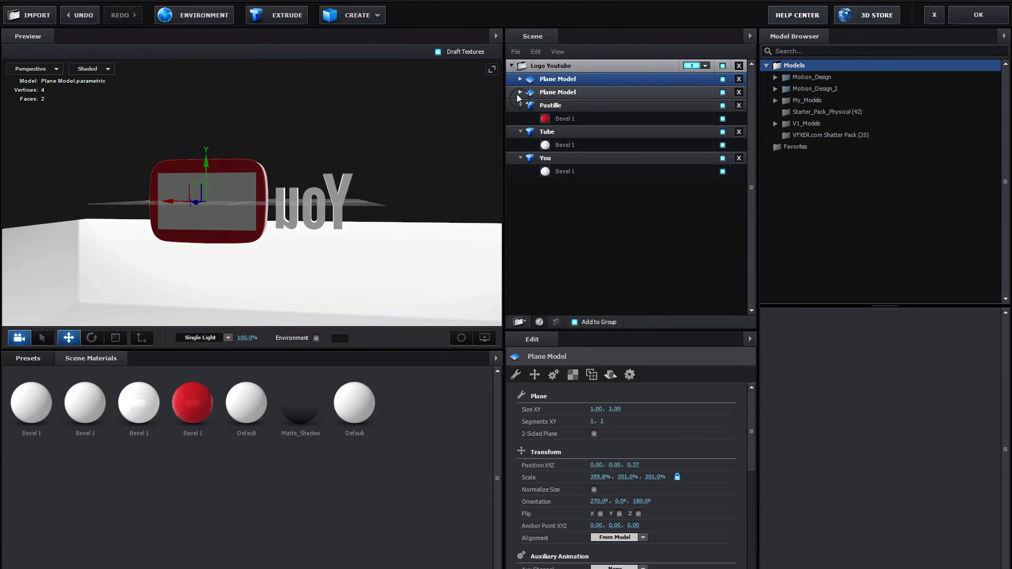
# - Assign Custom Layer 1, the silent-film-countdown video, as the diffuse texture of the new plane's Default material
pyautogui.click(520, 79)
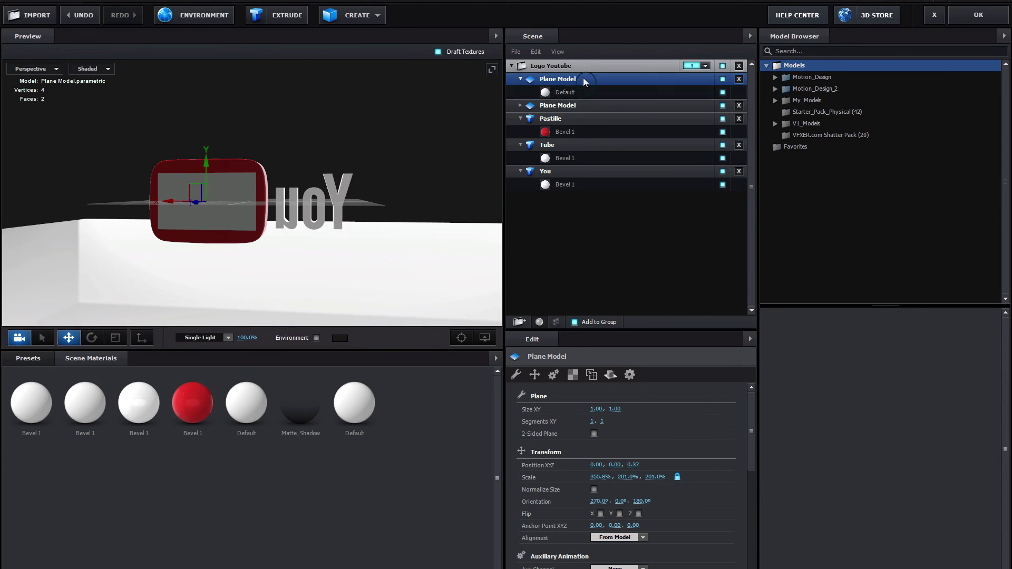
pyautogui.click(572, 92)
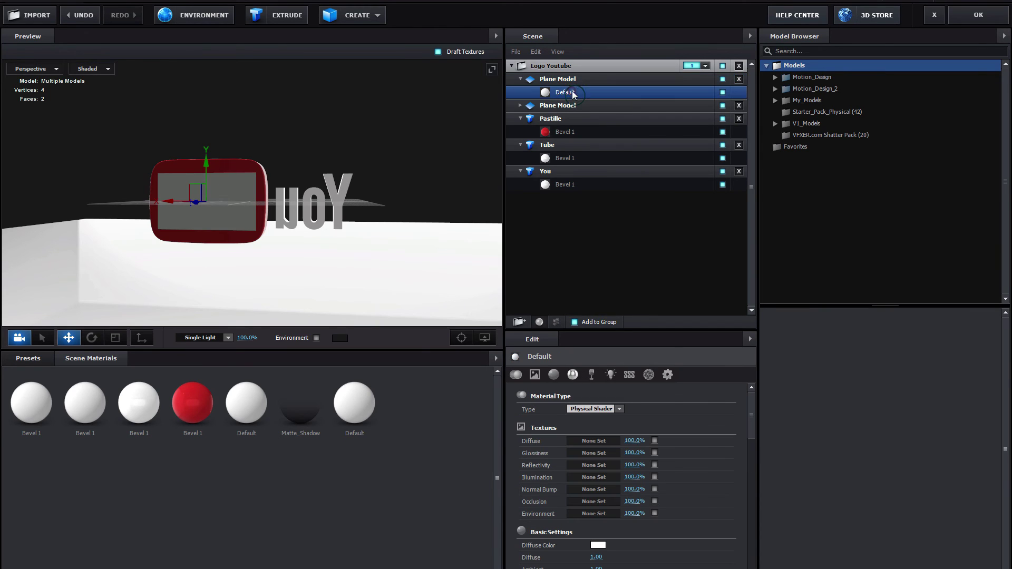
pyautogui.click(580, 440)
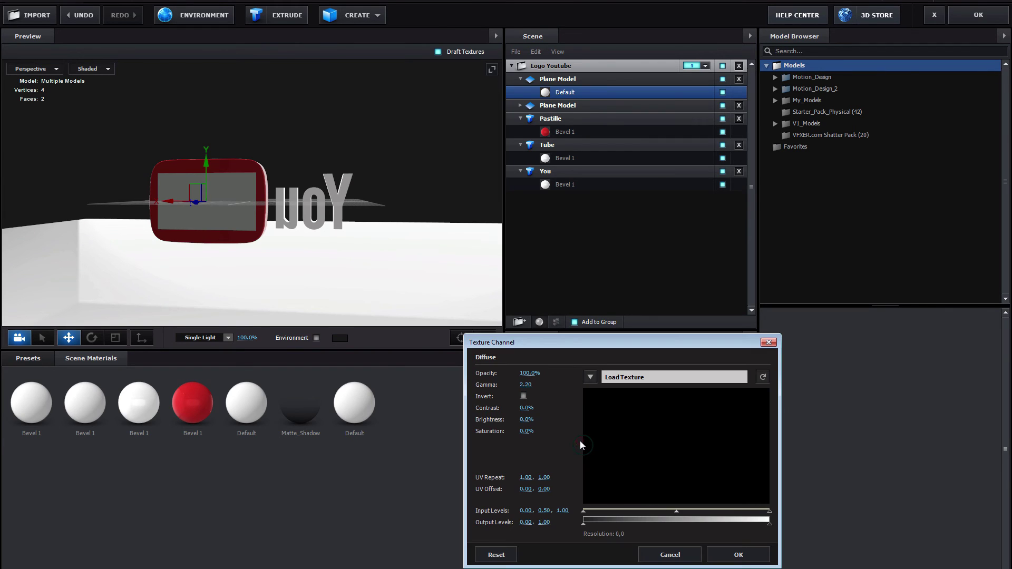
pyautogui.click(590, 378)
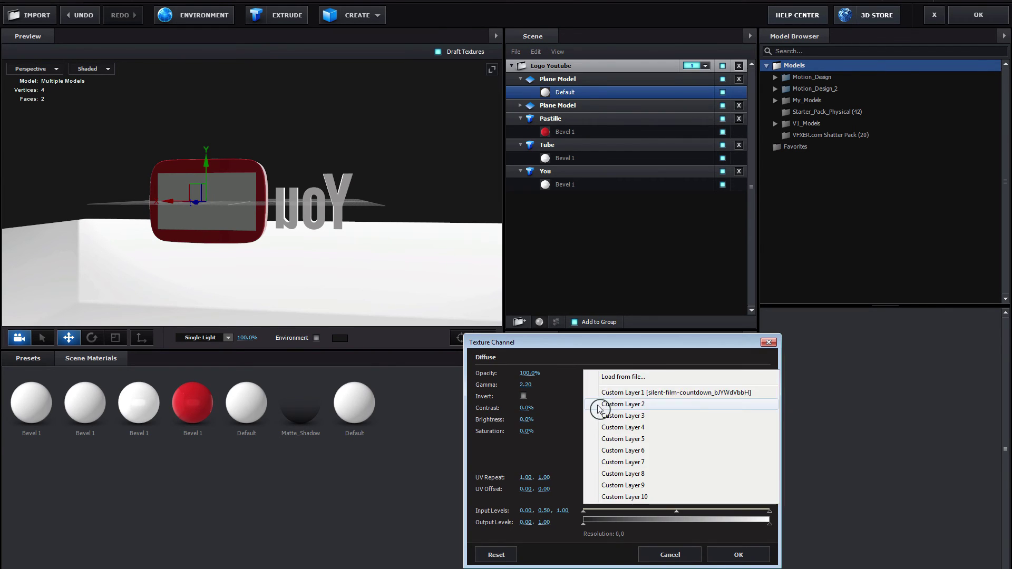
pyautogui.click(669, 395)
pyautogui.click(739, 556)
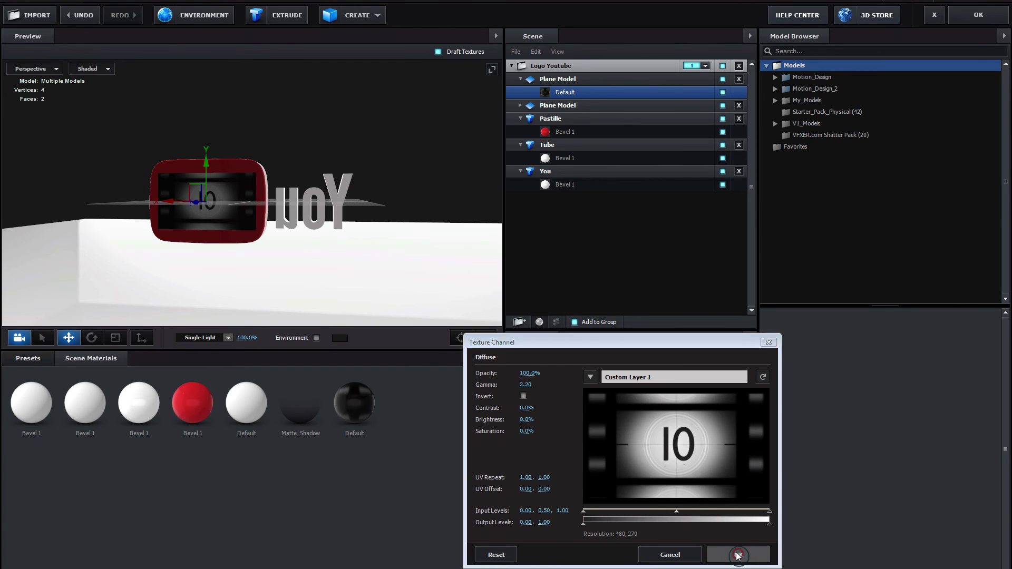
# - Collapse the new plane, Pastille, Tube and You entries in the scene hierarchy
pyautogui.moveTo(221, 252); pyautogui.dragTo(393, 282)
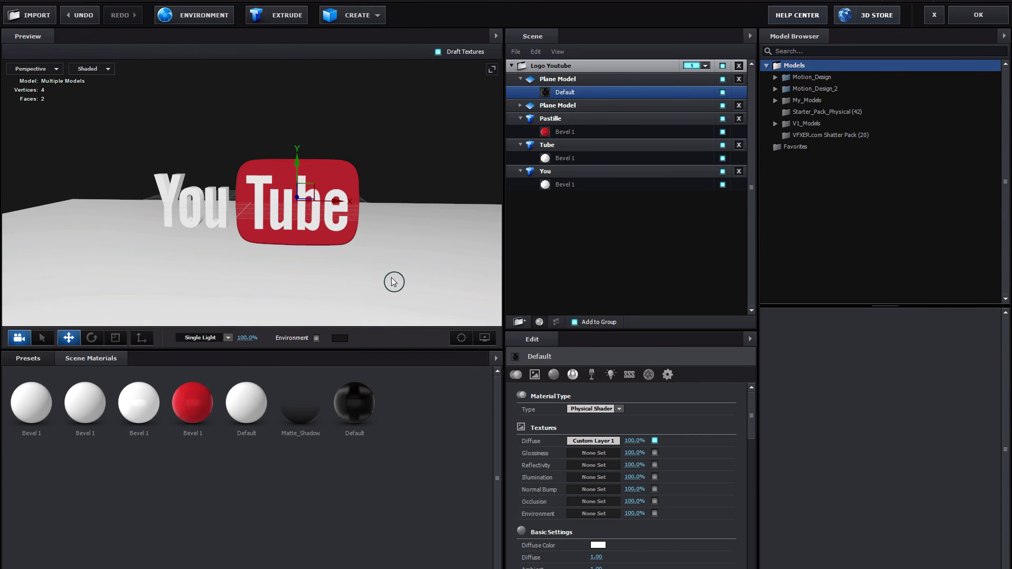
pyautogui.click(521, 79)
pyautogui.click(521, 105)
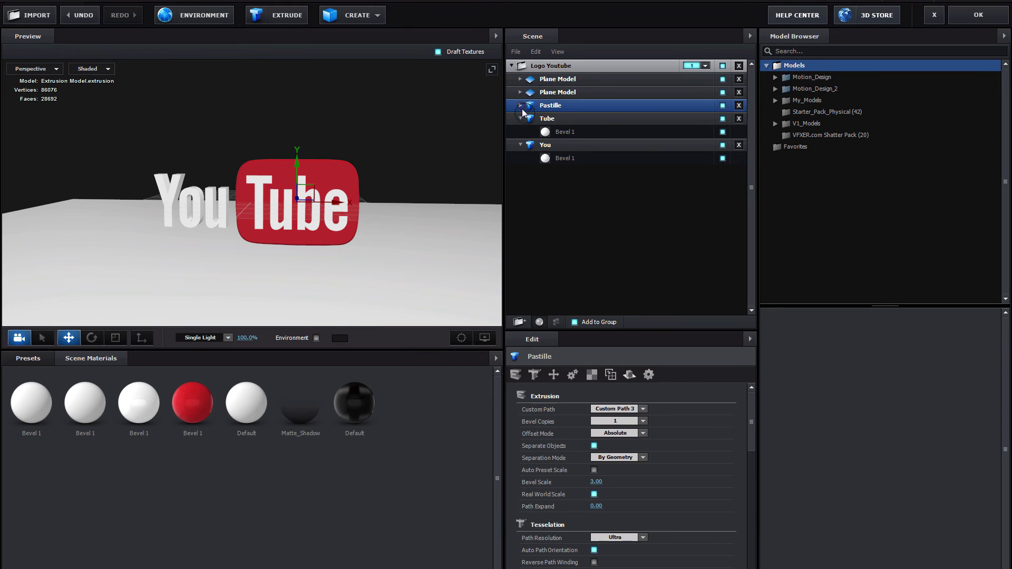
pyautogui.click(521, 119)
pyautogui.click(520, 132)
pyautogui.moveTo(373, 237); pyautogui.dragTo(390, 257)
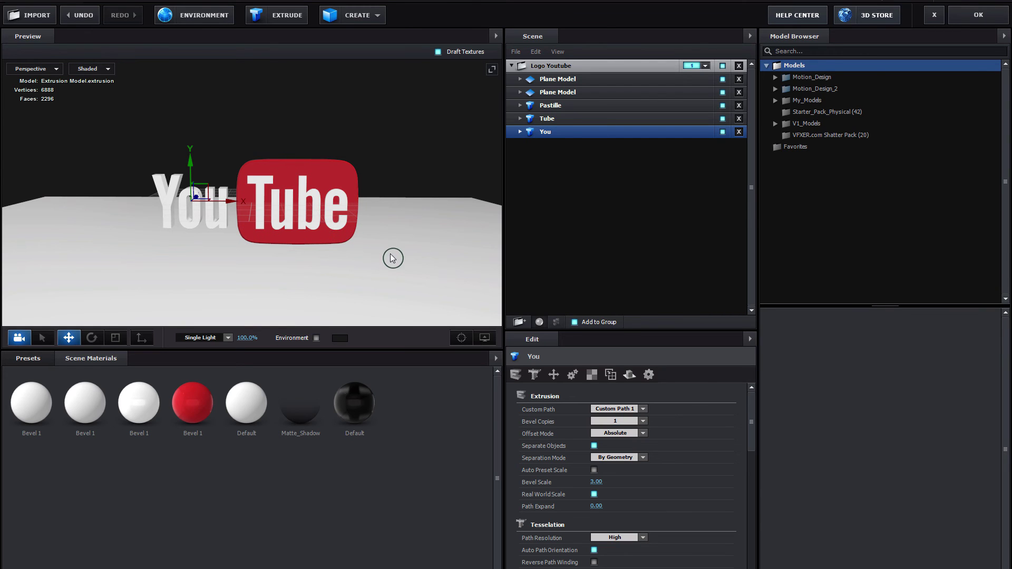
pyautogui.moveTo(372, 251); pyautogui.dragTo(396, 267)
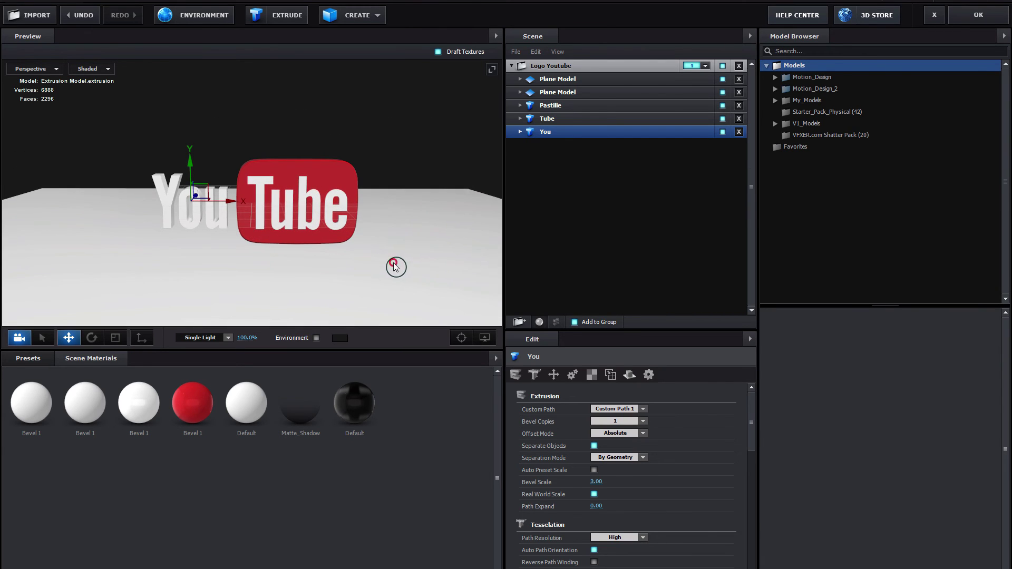
# - Add a group folder inside Logo Youtube and rename the video-textured plane as Écran
pyautogui.click(559, 66)
pyautogui.click(519, 321)
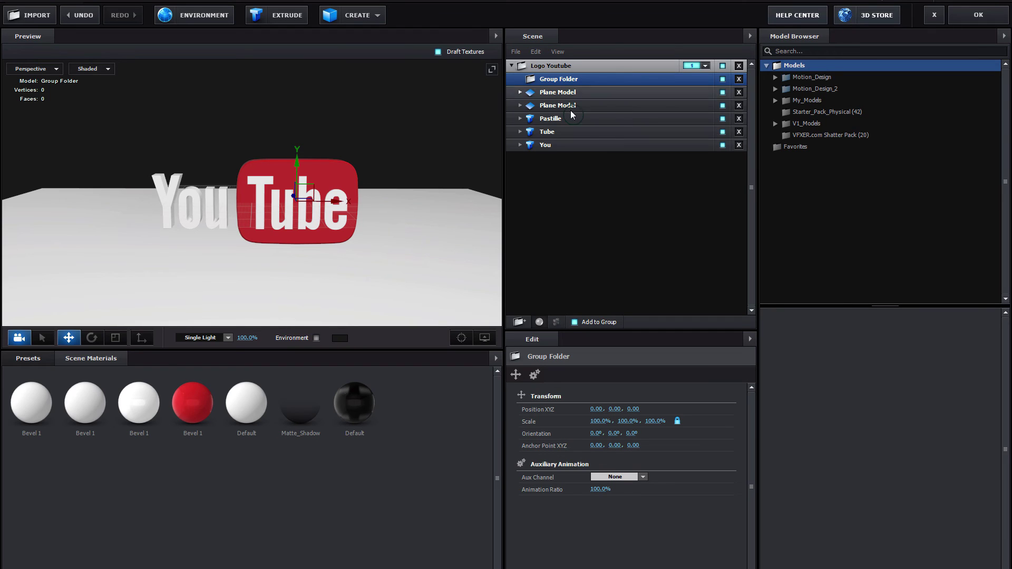
pyautogui.click(584, 93)
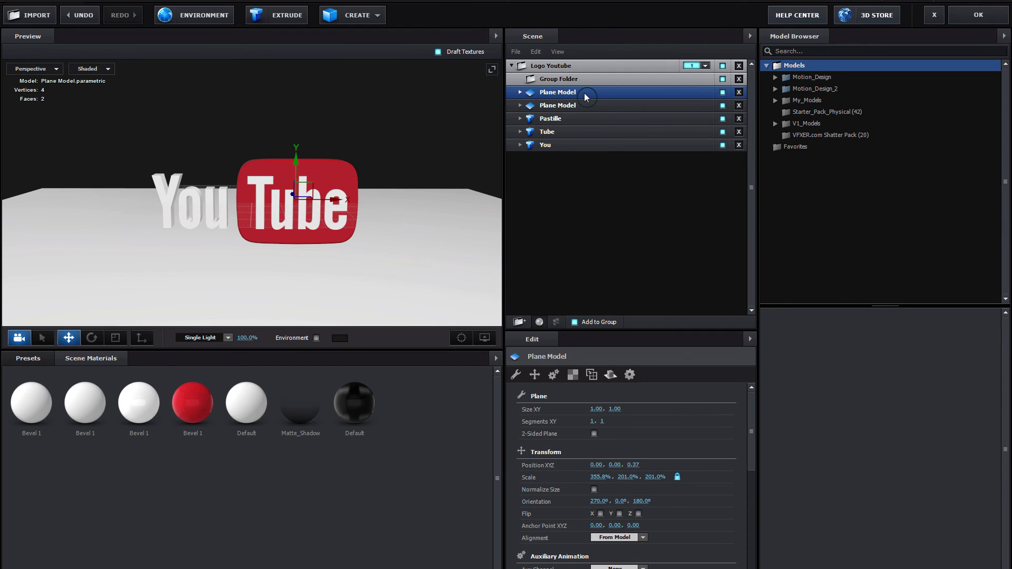
pyautogui.doubleClick(584, 92)
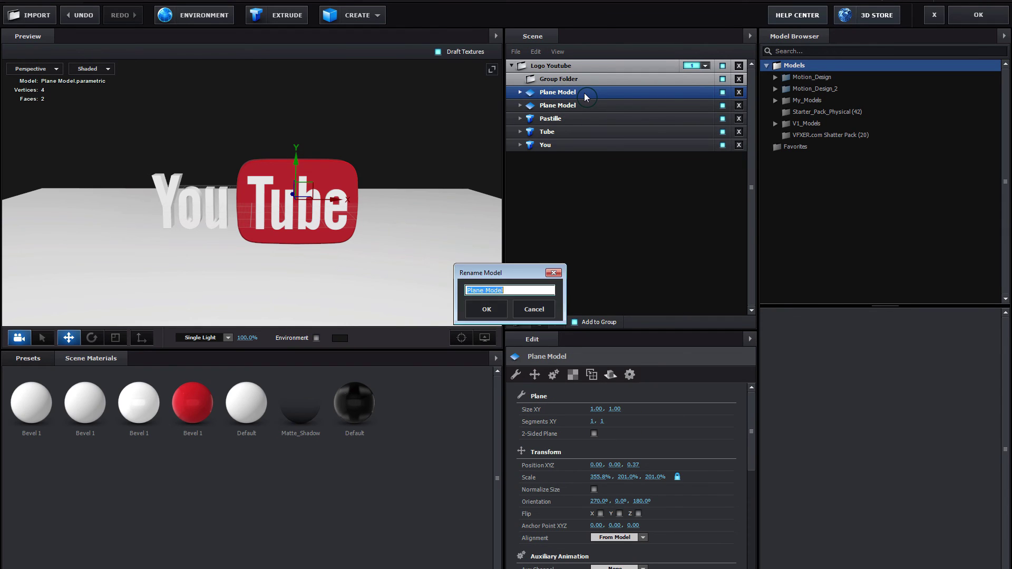
pyautogui.press('BackSpace')
pyautogui.press('Return')
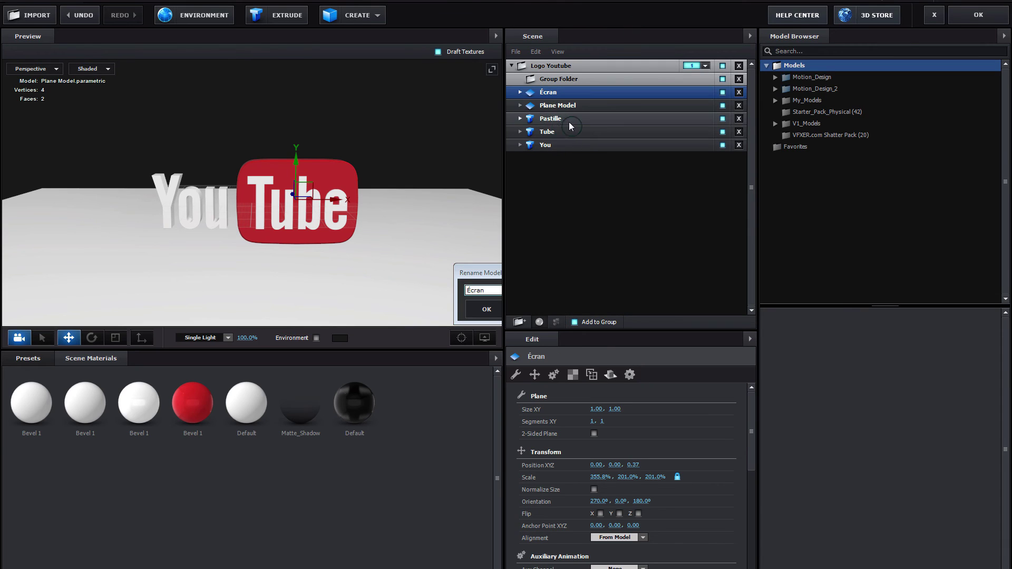
# - Place the Écran, Pastille and Tube models in the new group folder and collapse it
pyautogui.moveTo(560, 92); pyautogui.dragTo(562, 78)
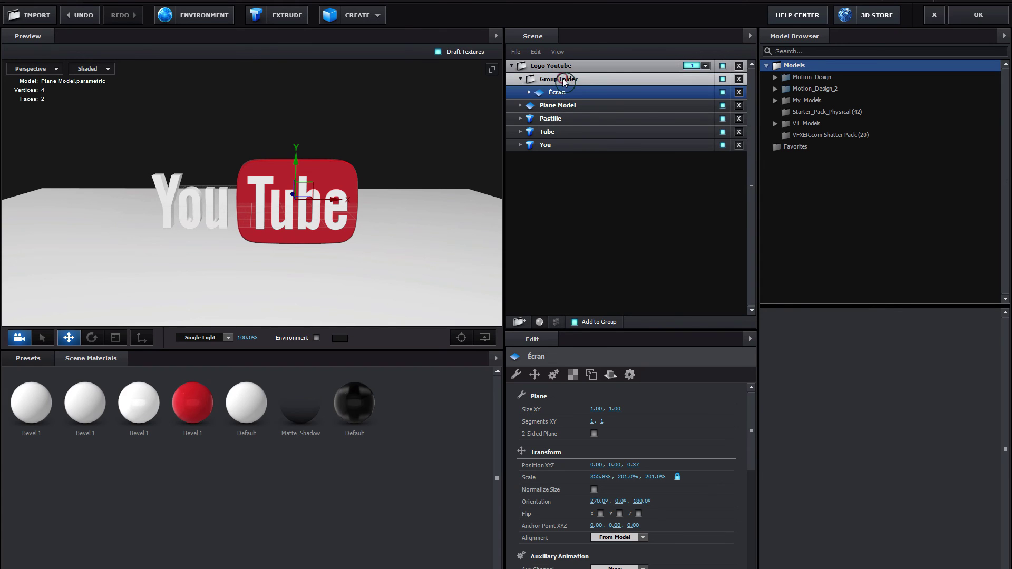
pyautogui.moveTo(569, 122); pyautogui.dragTo(571, 79)
pyautogui.moveTo(555, 130); pyautogui.dragTo(575, 77)
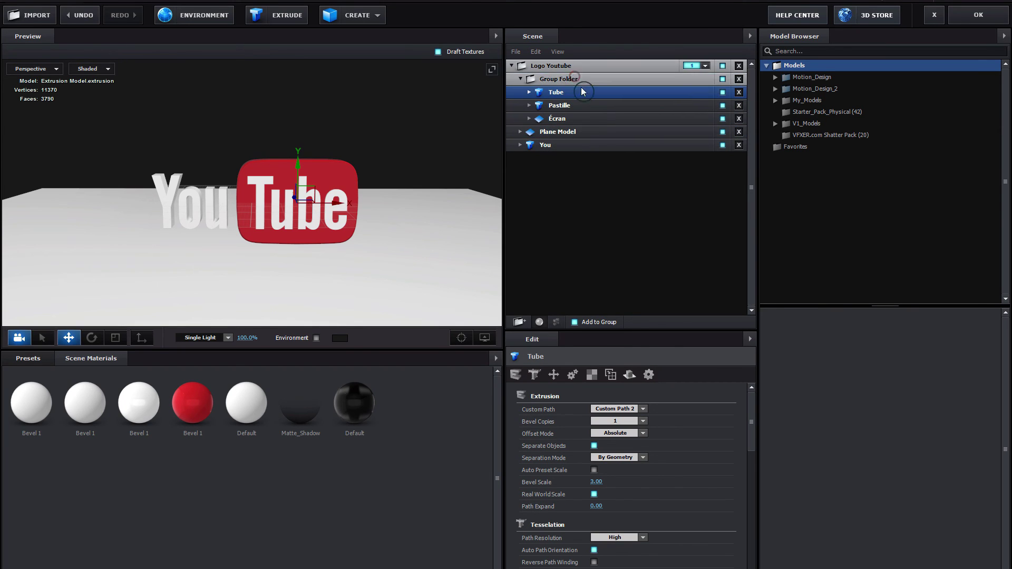
pyautogui.click(520, 79)
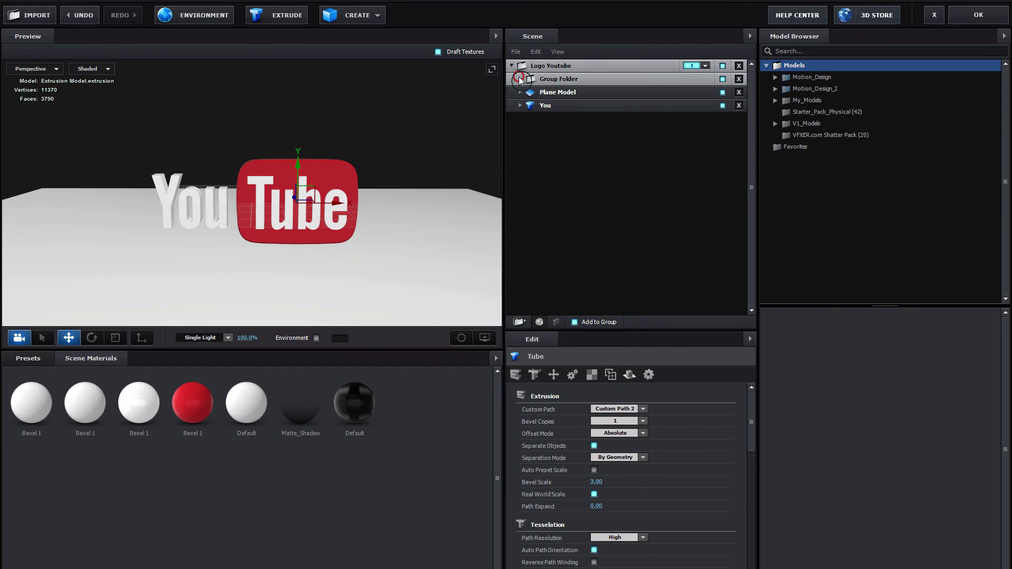
# - Rename the group folder as Pastille ass
pyautogui.doubleClick(600, 82)
pyautogui.write('Pasti')
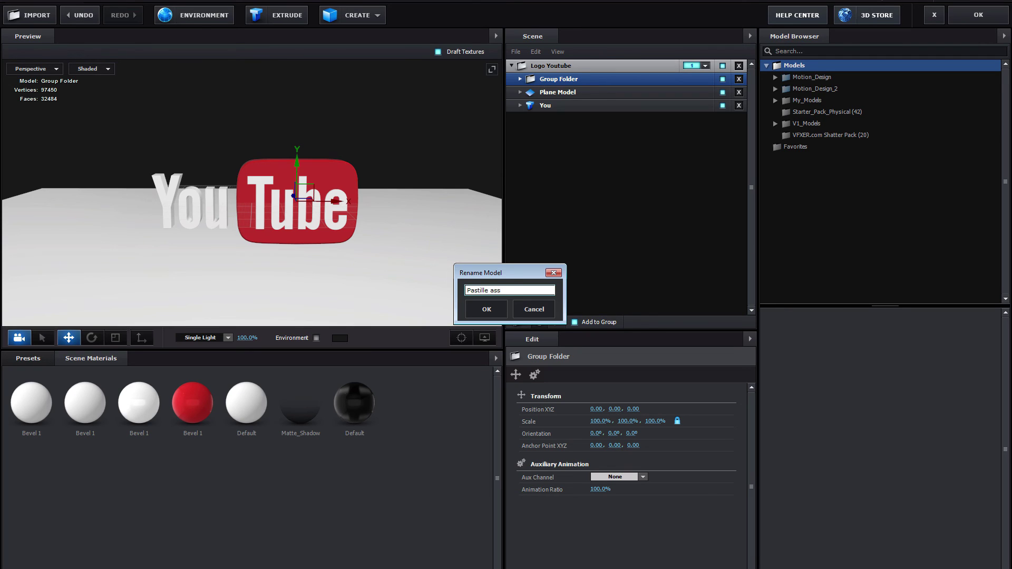
pyautogui.write('lle ass')
pyautogui.press('Return')
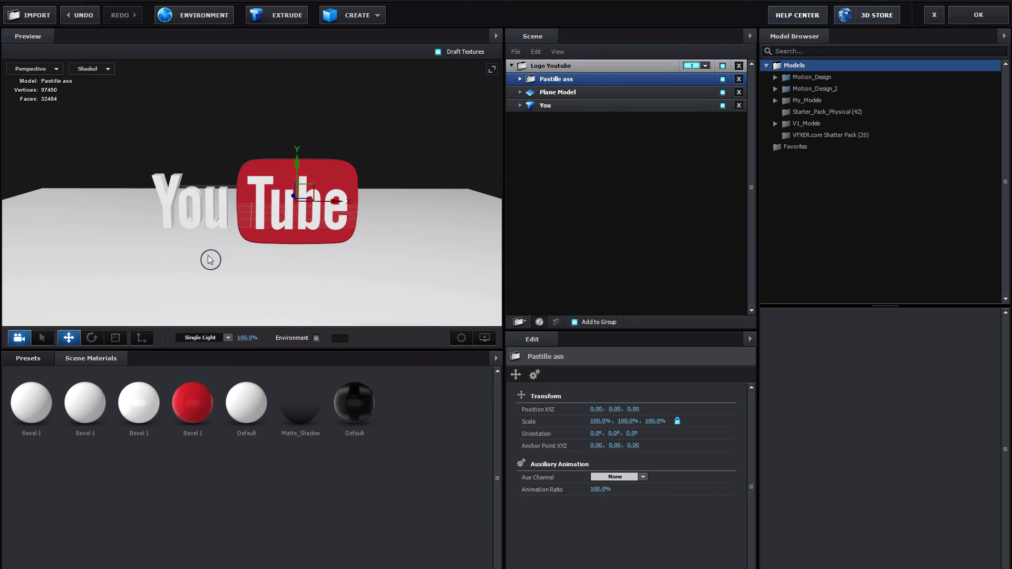
# - Assign the Pastille ass folder to auxiliary Channel 1 and apply the scene setup
pyautogui.click(589, 80)
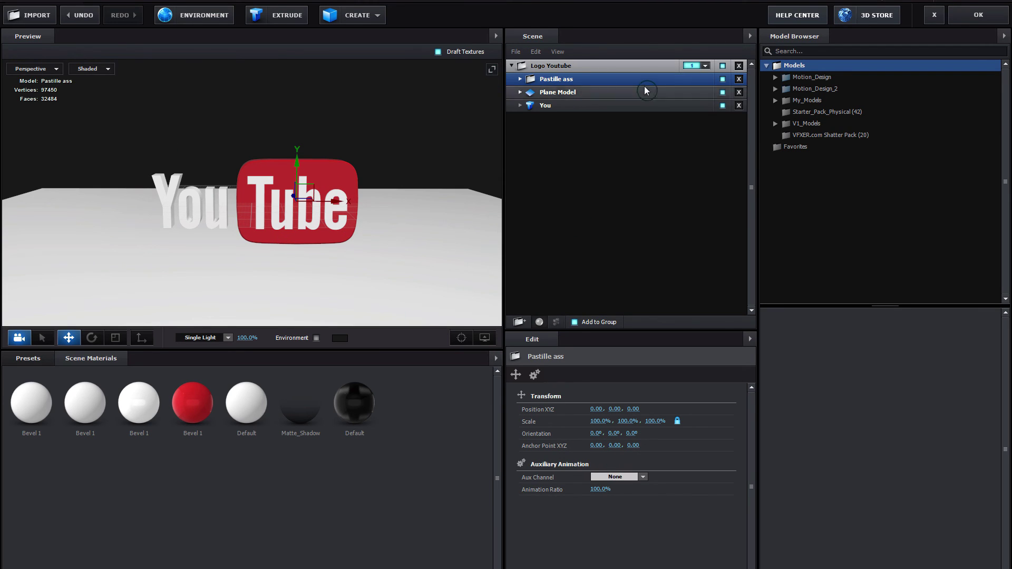
pyautogui.click(644, 478)
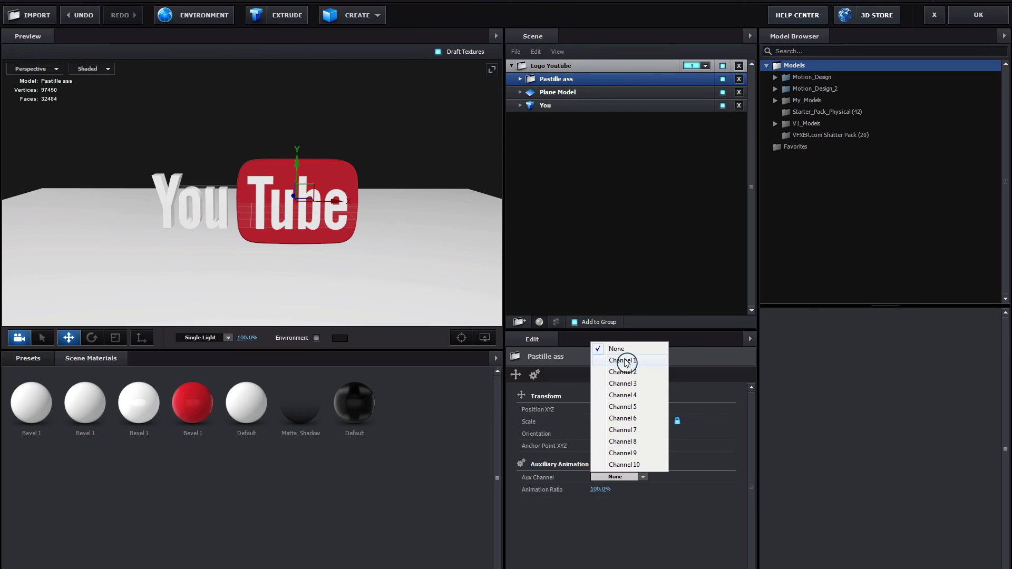
pyautogui.click(626, 361)
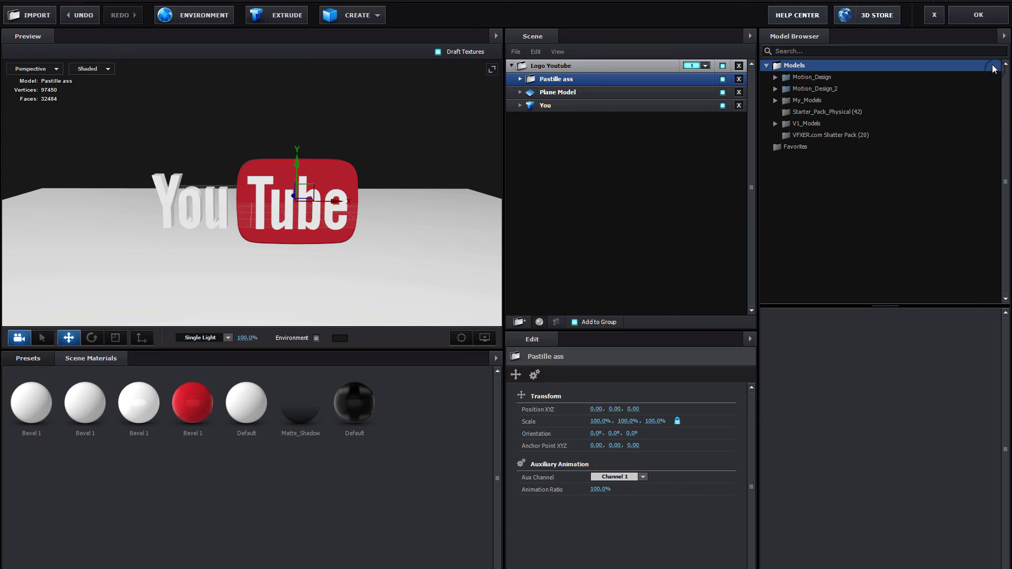
pyautogui.click(978, 16)
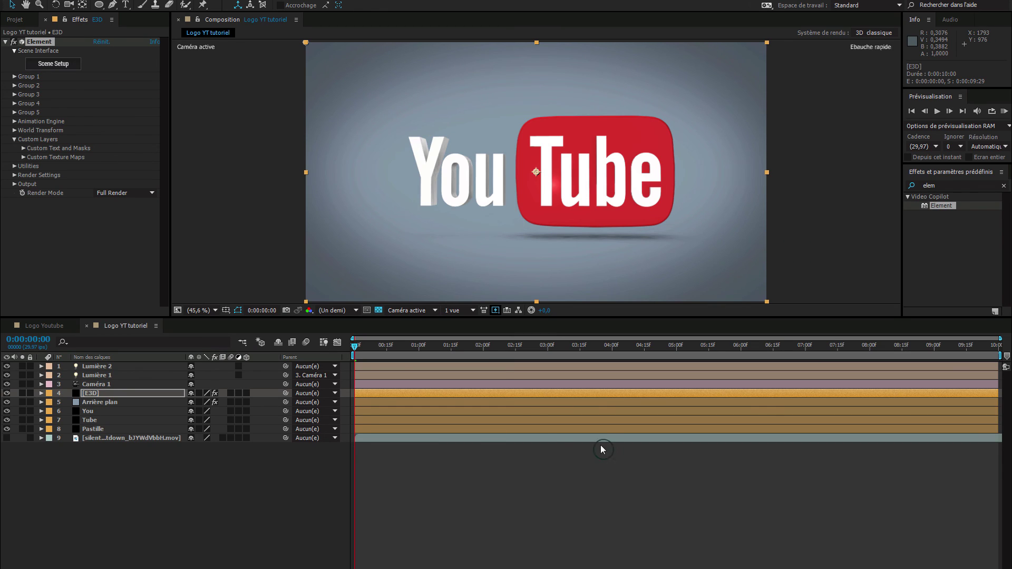
# - Try rotating the badge around the Y axis with Channel 1 in Group 1's Aux Channels, and undo the change
pyautogui.click(41, 393)
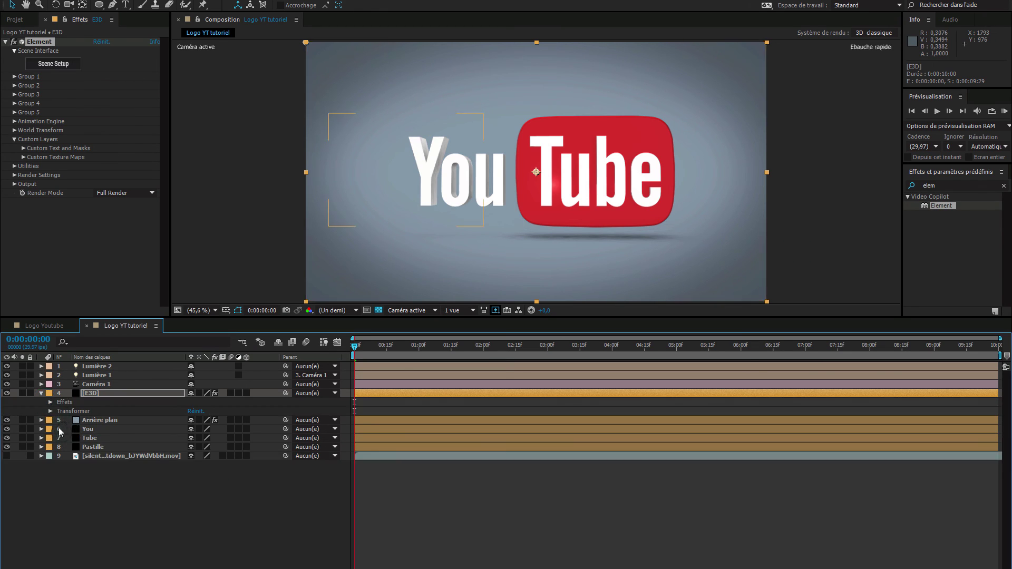
pyautogui.click(50, 402)
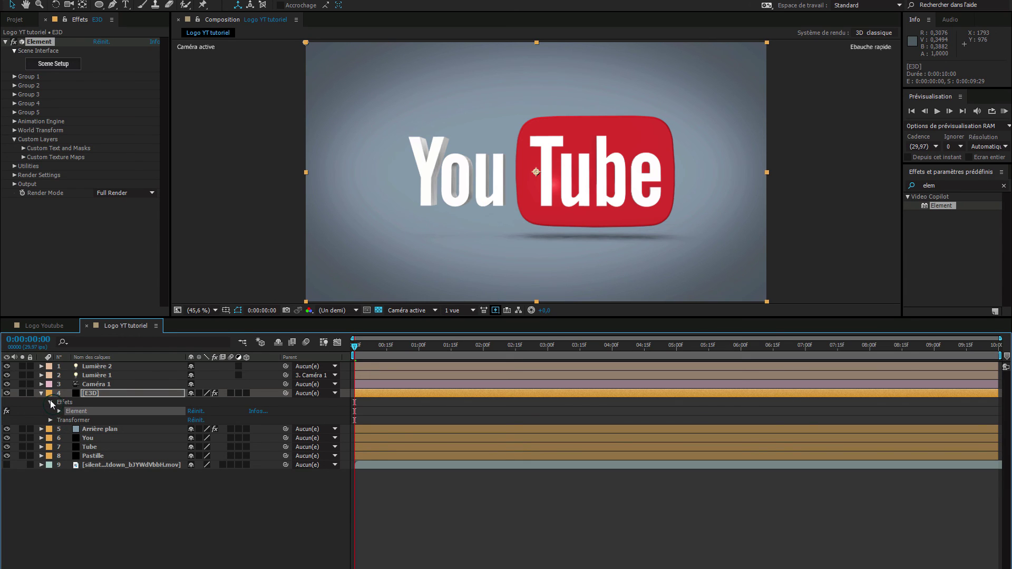
pyautogui.click(50, 402)
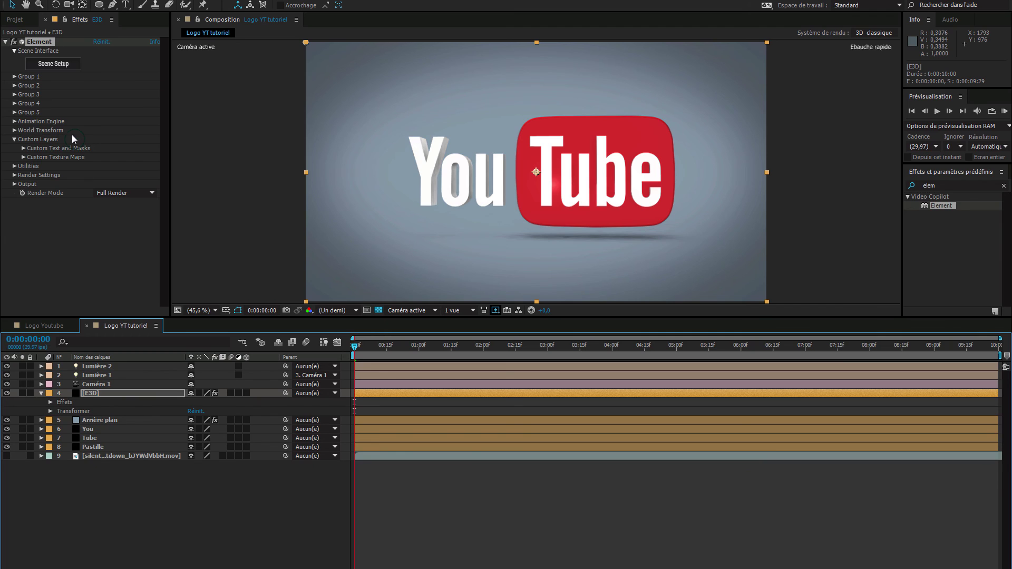
pyautogui.click(15, 76)
pyautogui.click(23, 121)
pyautogui.click(24, 112)
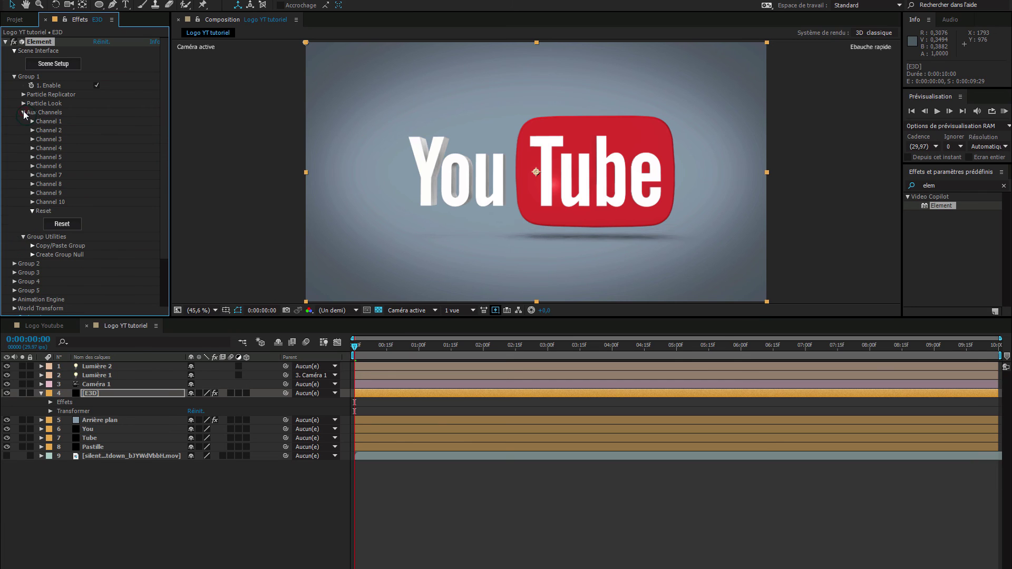
pyautogui.click(32, 122)
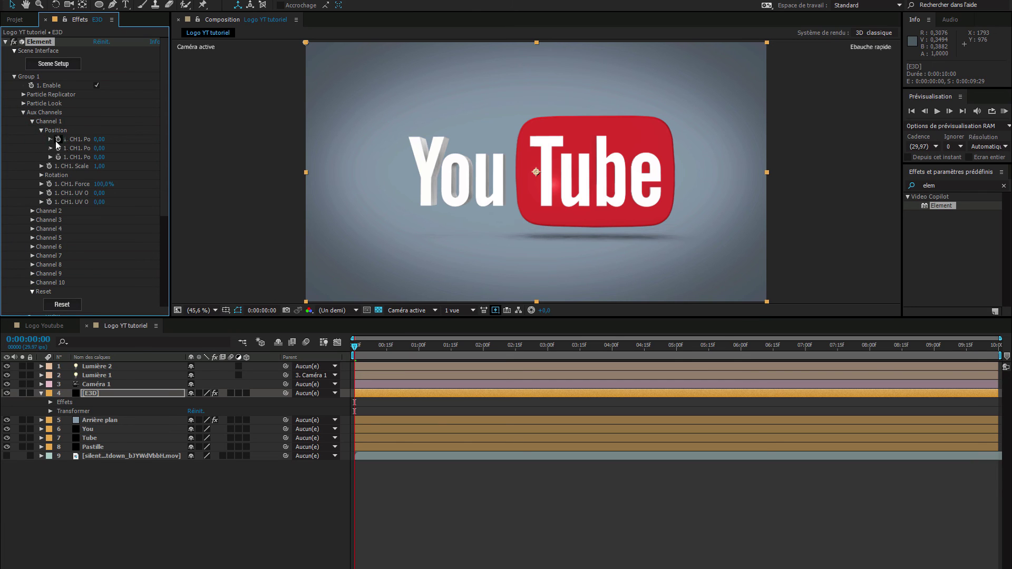
pyautogui.click(41, 176)
pyautogui.moveTo(111, 193); pyautogui.dragTo(129, 214)
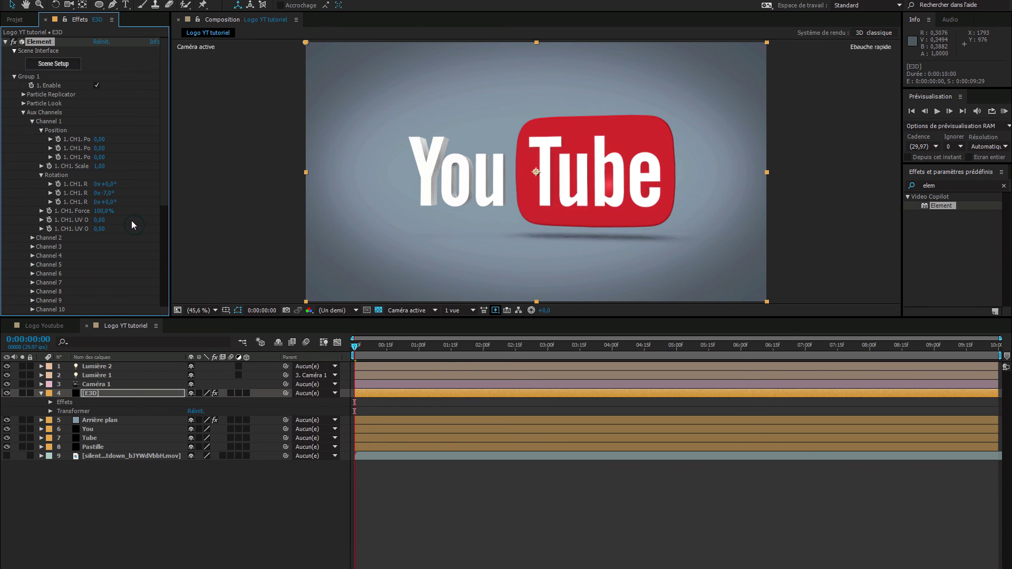
pyautogui.click(354, 349)
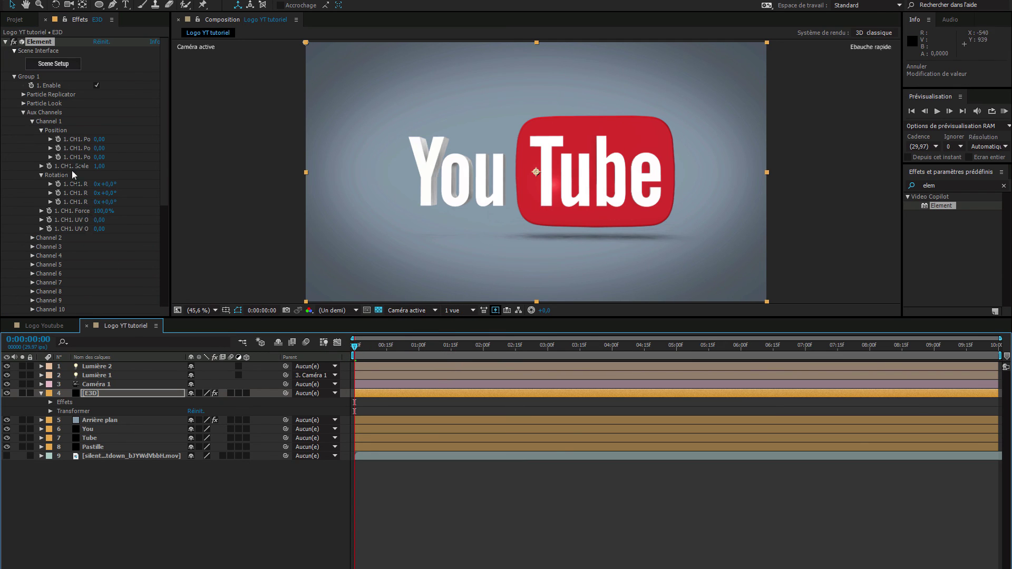
# - Keyframe Group 1's Particle Replicator Y Rotation at 15° on the first frame and show the keyframed property under the E3D layer
pyautogui.click(23, 113)
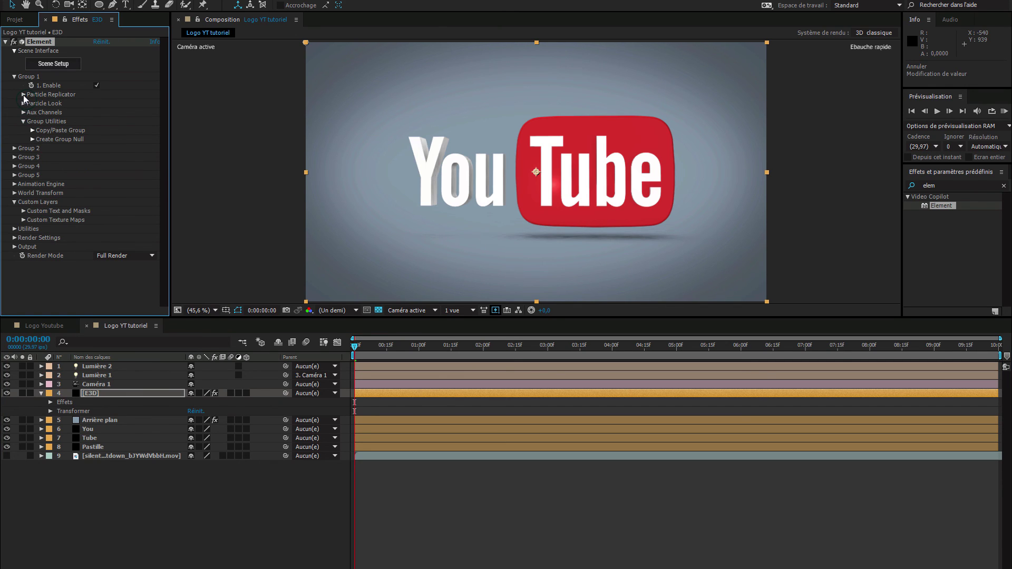
pyautogui.click(23, 94)
pyautogui.click(23, 95)
pyautogui.click(24, 95)
pyautogui.click(32, 140)
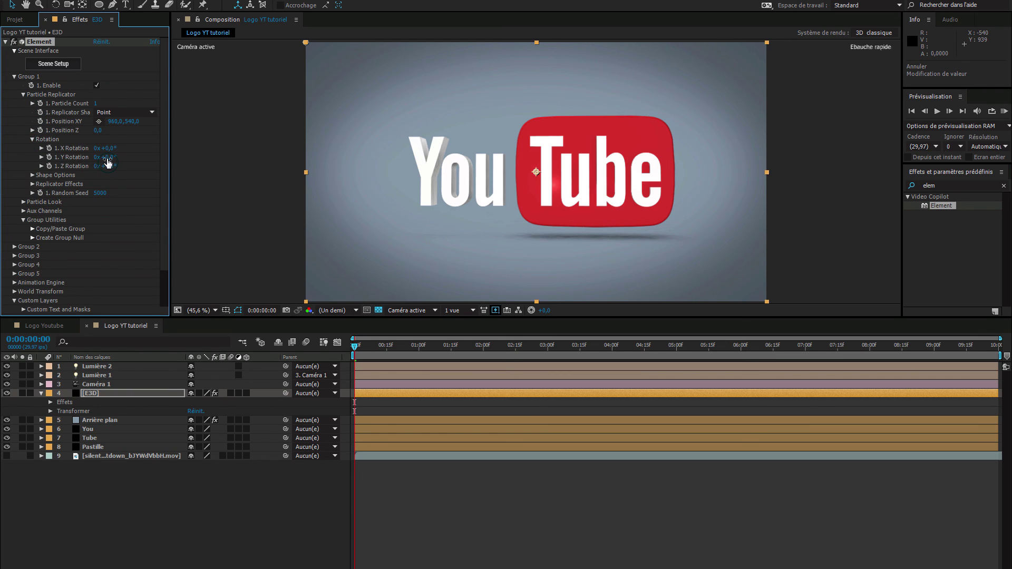
pyautogui.moveTo(108, 161)
pyautogui.mouseDown()
pyautogui.moveTo(78, 157)
pyautogui.moveTo(117, 160)
pyautogui.mouseUp()
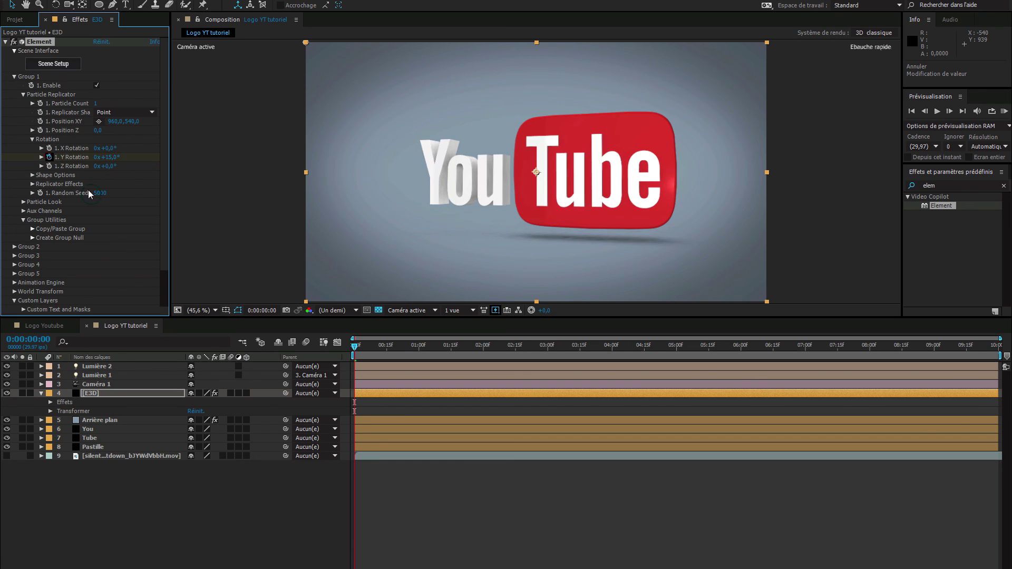
pyautogui.click(213, 483)
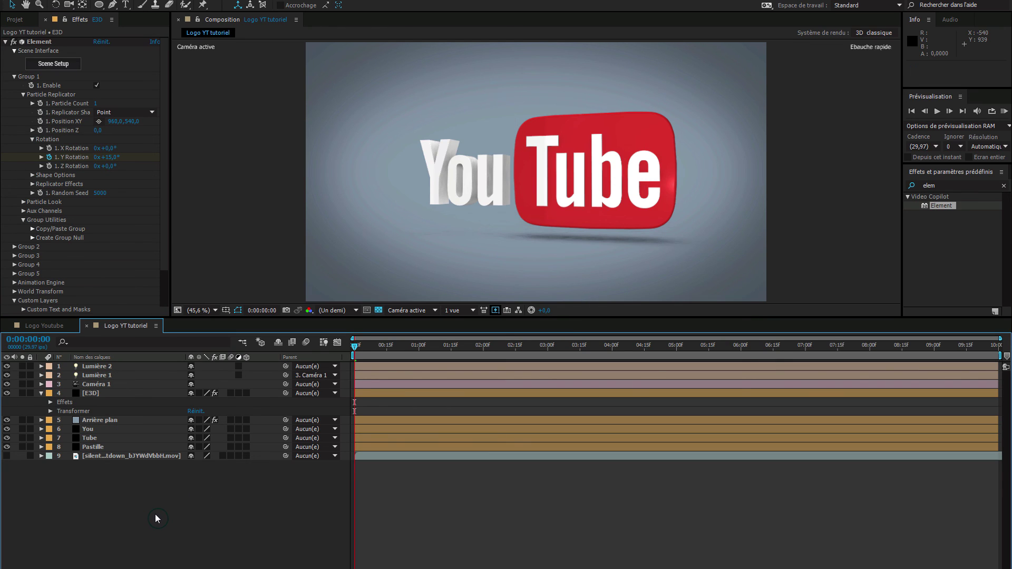
pyautogui.press('u')
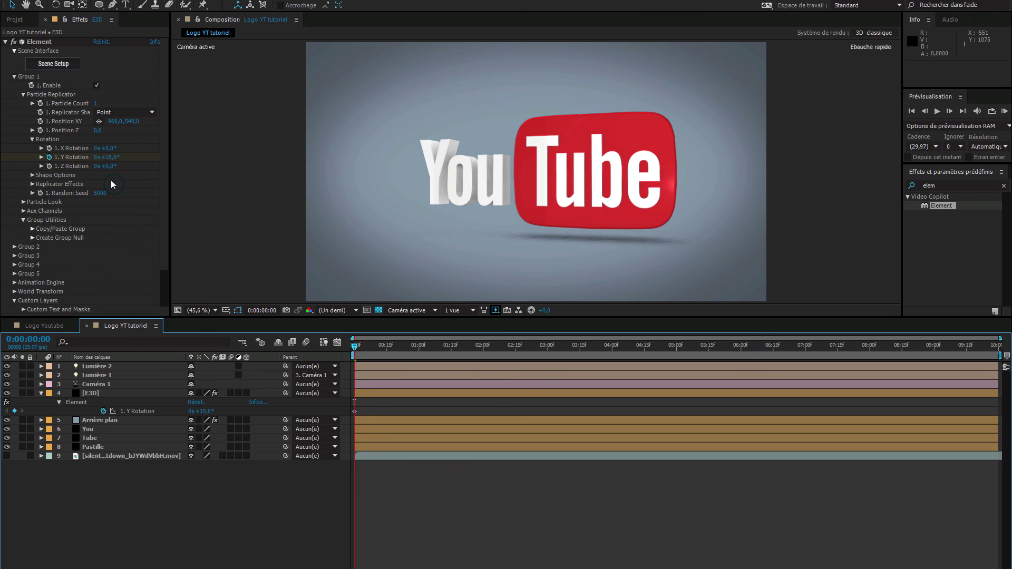
# - Keyframe Group 1's Y Rotation at -15° on the last frame, 0:00:09:29, and scrub back through the movement
pyautogui.moveTo(354, 348); pyautogui.dragTo(1007, 351)
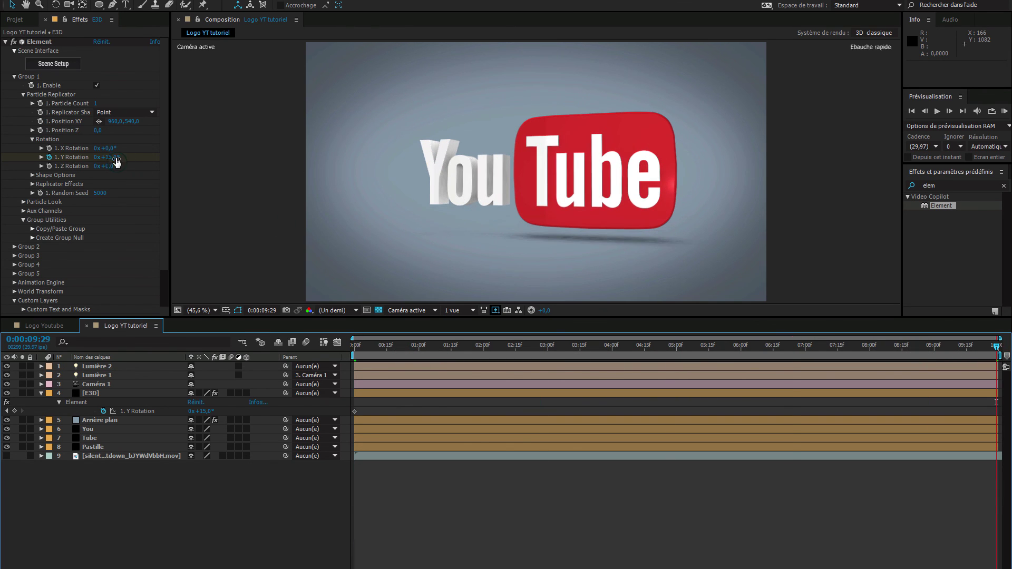
pyautogui.moveTo(111, 158); pyautogui.dragTo(100, 159)
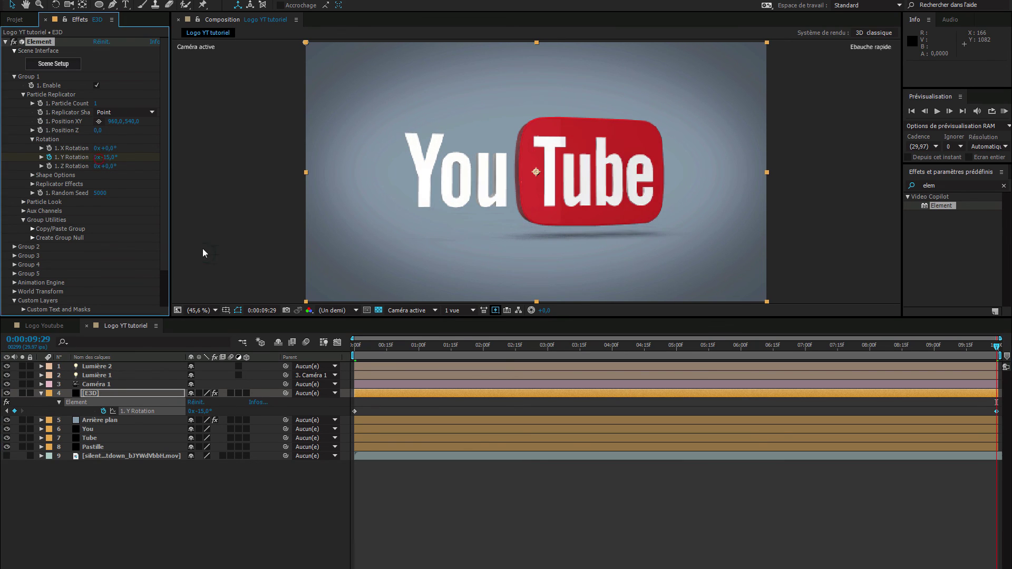
pyautogui.click(994, 346)
pyautogui.moveTo(625, 346); pyautogui.dragTo(353, 349)
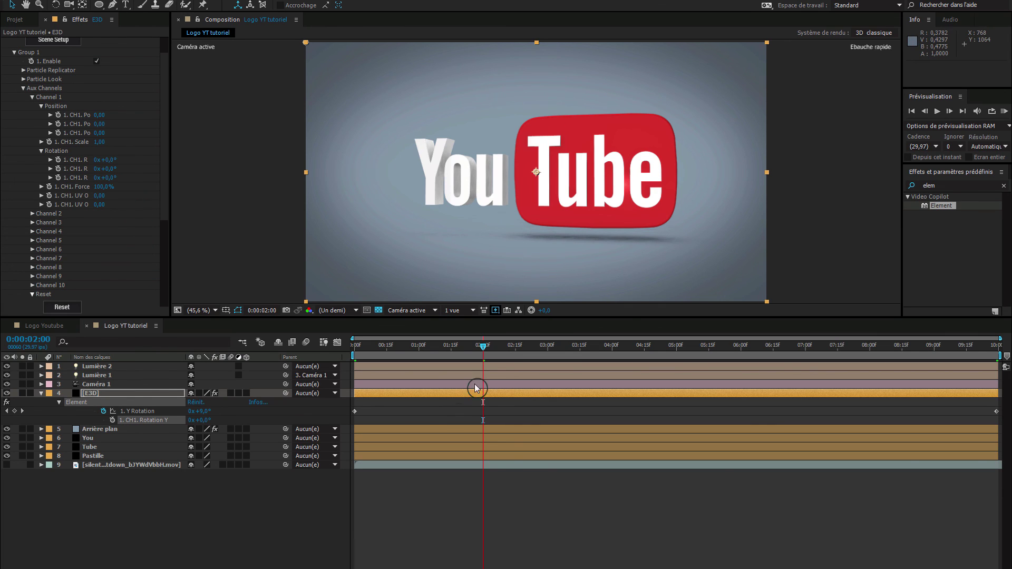
# - Keyframe Group 1's Channel 1 Y rotation at 0° at 0:00:02:01 and at -8° at 0:00:02:06
pyautogui.moveTo(484, 350)
pyautogui.mouseDown()
pyautogui.moveTo(349, 348)
pyautogui.moveTo(485, 347)
pyautogui.mouseUp()
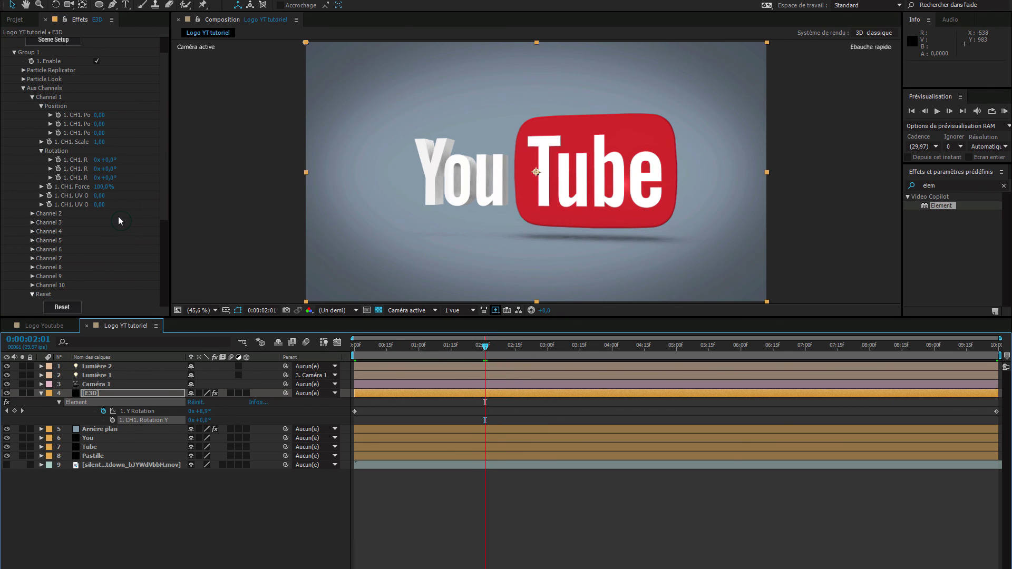
pyautogui.click(58, 169)
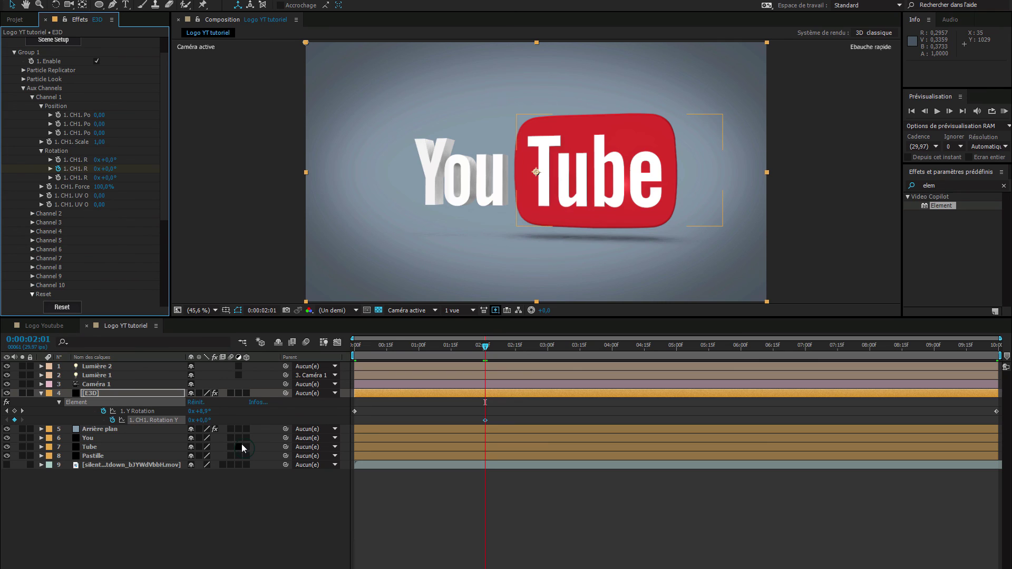
pyautogui.press('pagedown')
pyautogui.press('pagedown')
pyautogui.press('pagedown')
pyautogui.press('pagedown')
pyautogui.press('pagedown')
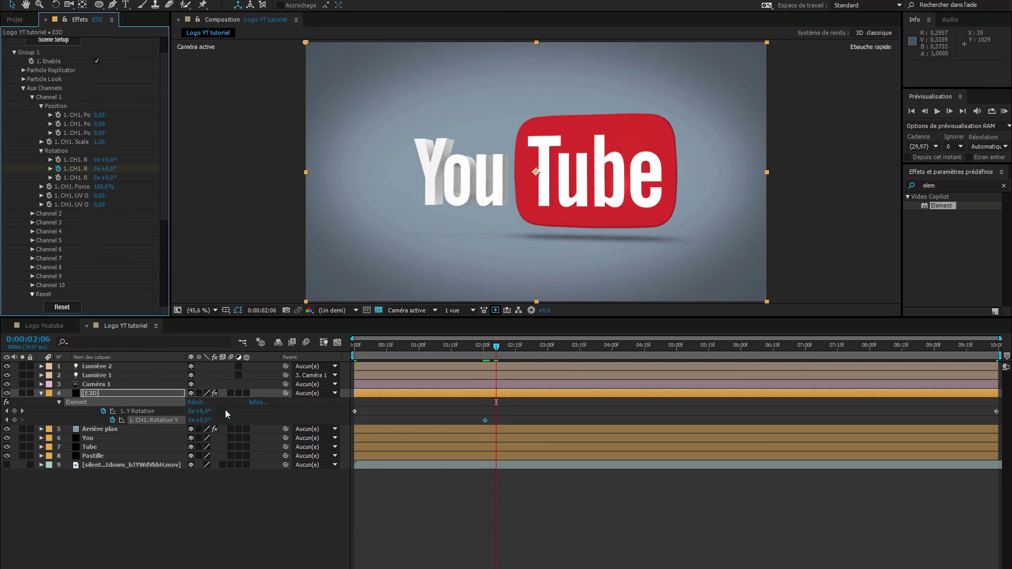
pyautogui.click(109, 168)
pyautogui.press('Return')
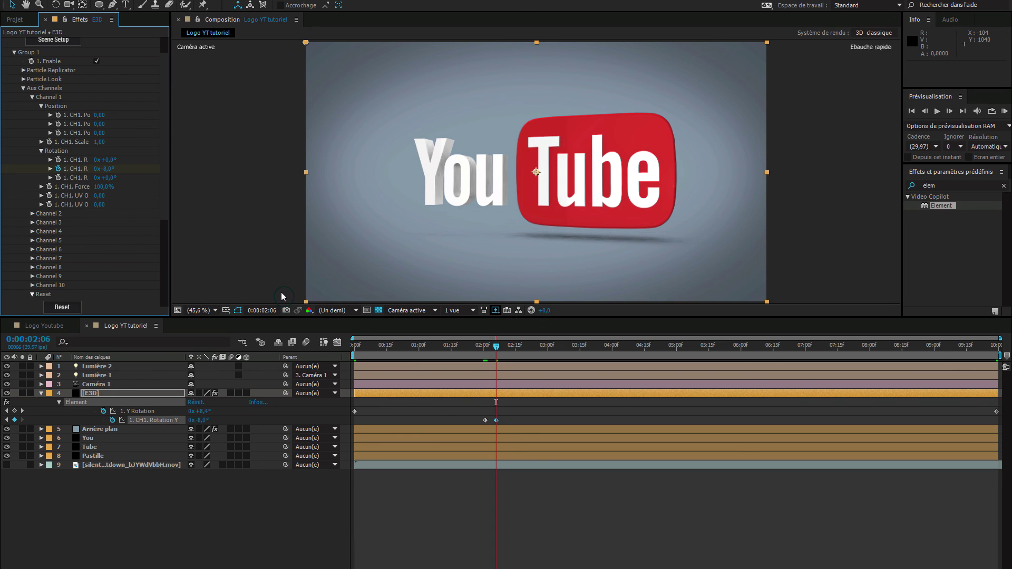
# - Keyframe Channel 1's Y rotation at 180° at 0:00:02:11 so the badge turns to its screen side
pyautogui.press('space')
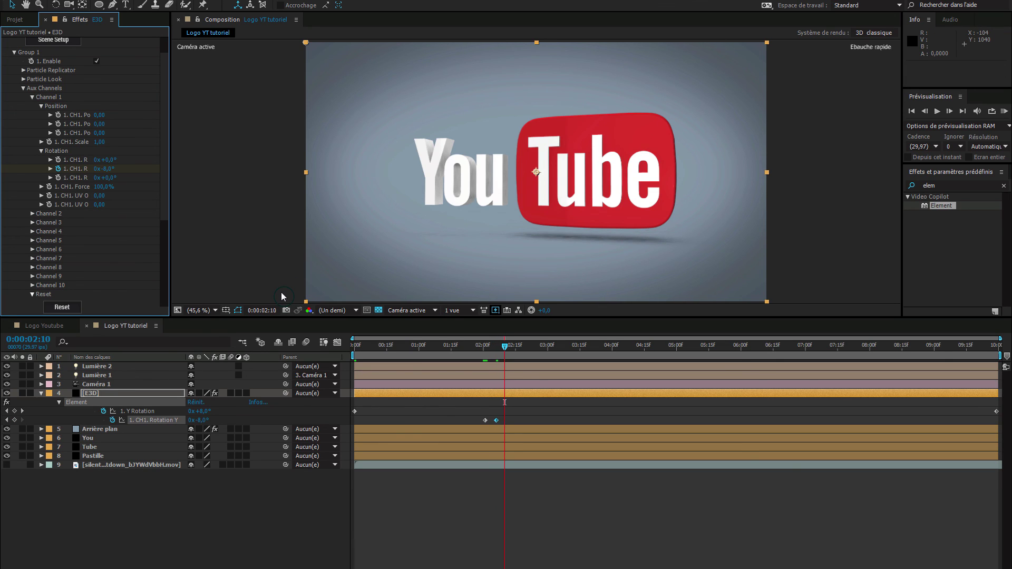
pyautogui.press('pageup')
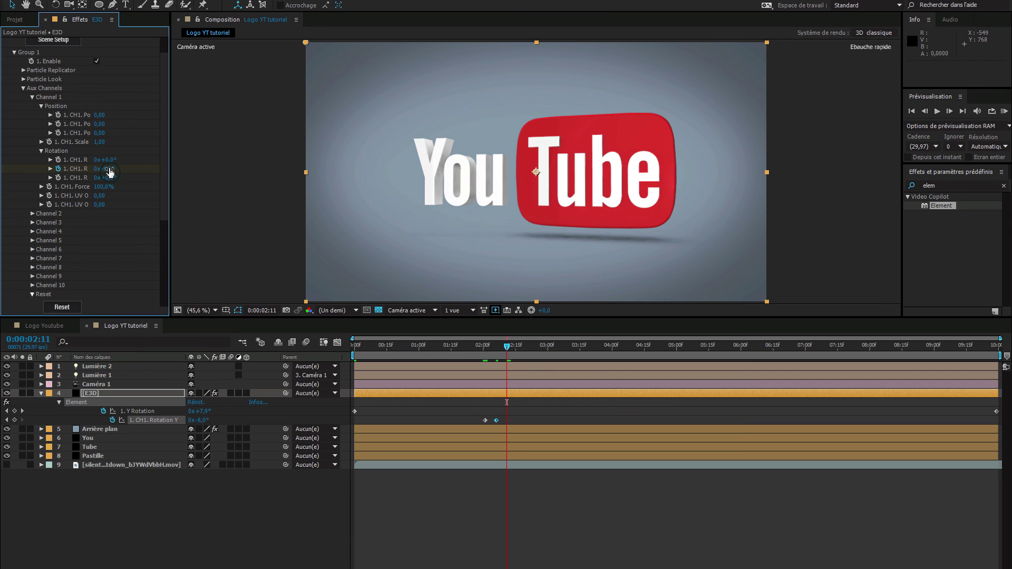
pyautogui.click(109, 169)
pyautogui.press('Return')
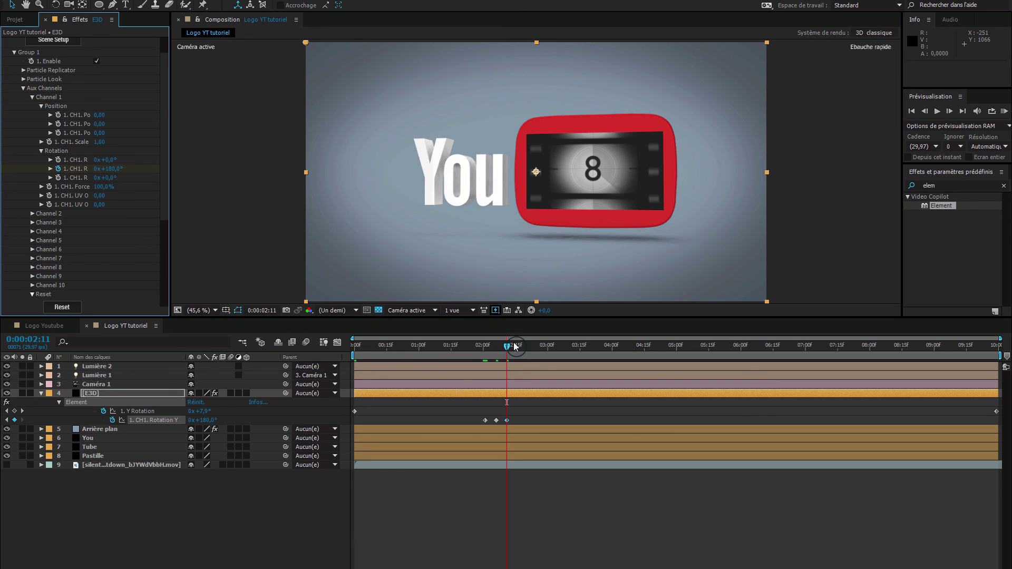
# - Apply easy ease to the three Channel 1 Y rotation keyframes and scrub through the badge flip
pyautogui.moveTo(506, 346); pyautogui.dragTo(480, 364)
pyautogui.moveTo(473, 410); pyautogui.dragTo(520, 424)
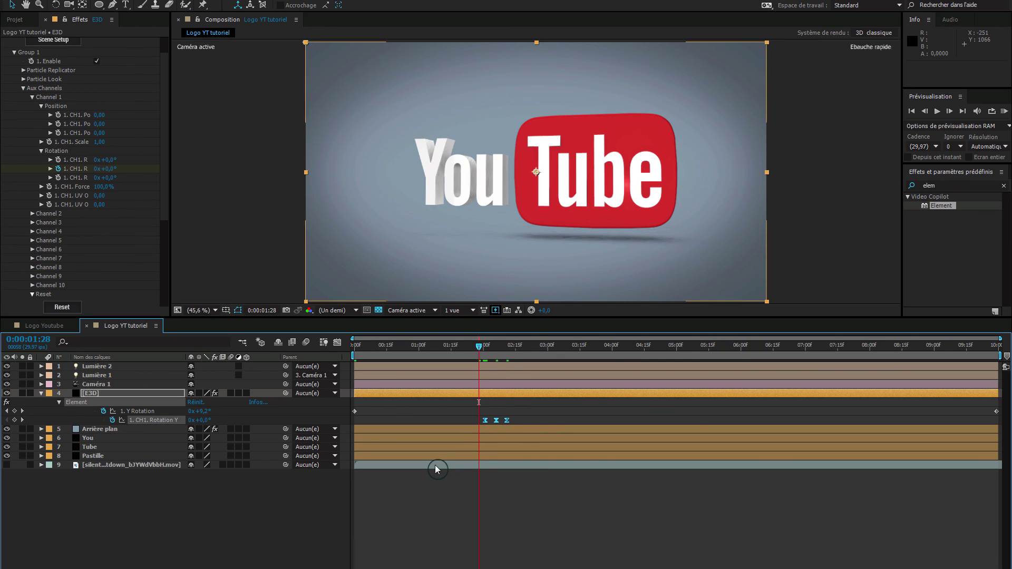
pyautogui.moveTo(479, 345); pyautogui.dragTo(515, 346)
# - Copy the three Channel 1 Y rotation keyframes to 0:00:07:00 and time-reverse the pasted set
pyautogui.moveTo(560, 354); pyautogui.dragTo(806, 362)
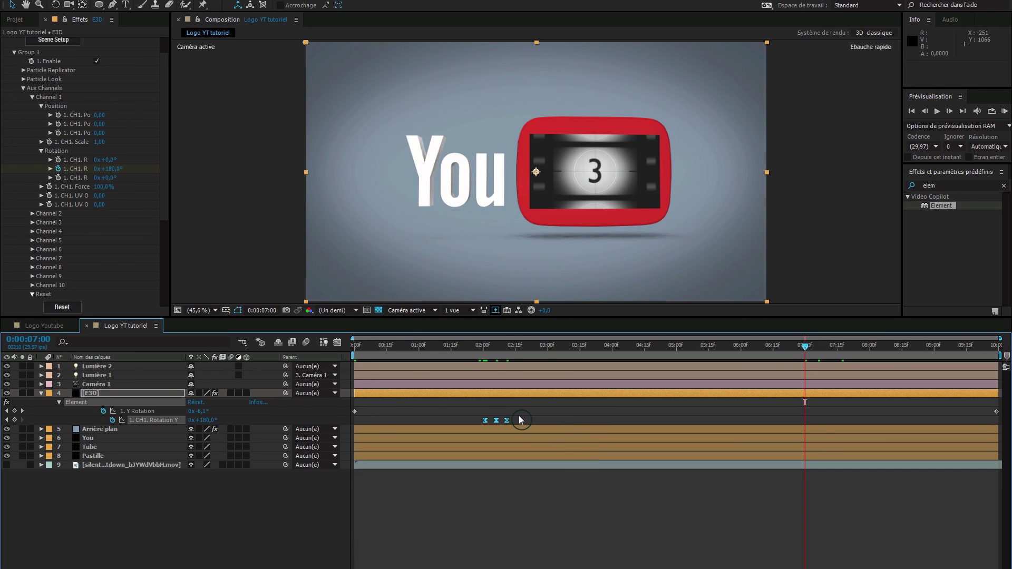
pyautogui.moveTo(518, 415); pyautogui.dragTo(482, 430)
pyautogui.hotkey('ctrl', 'v')
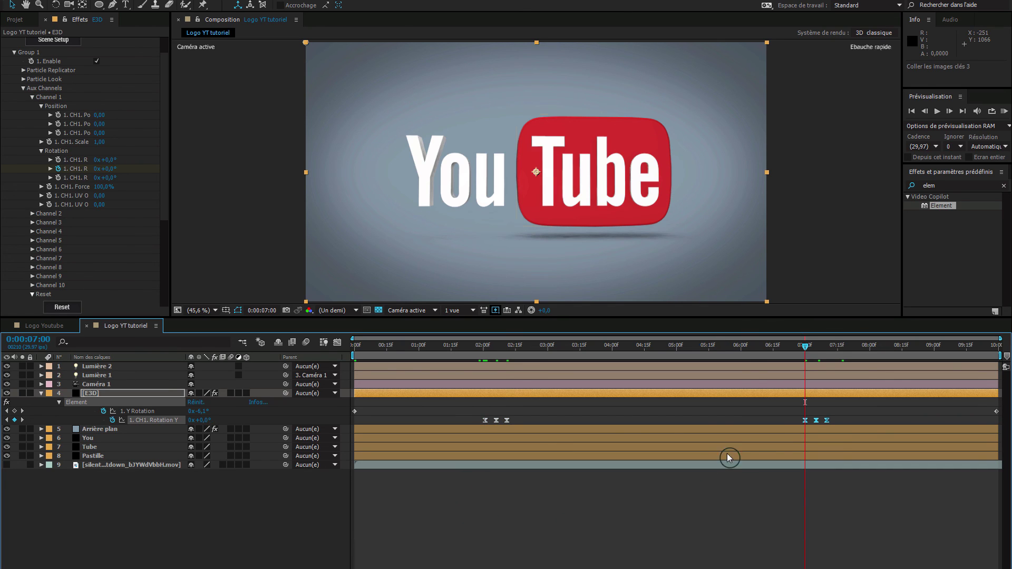
pyautogui.rightClick(806, 421)
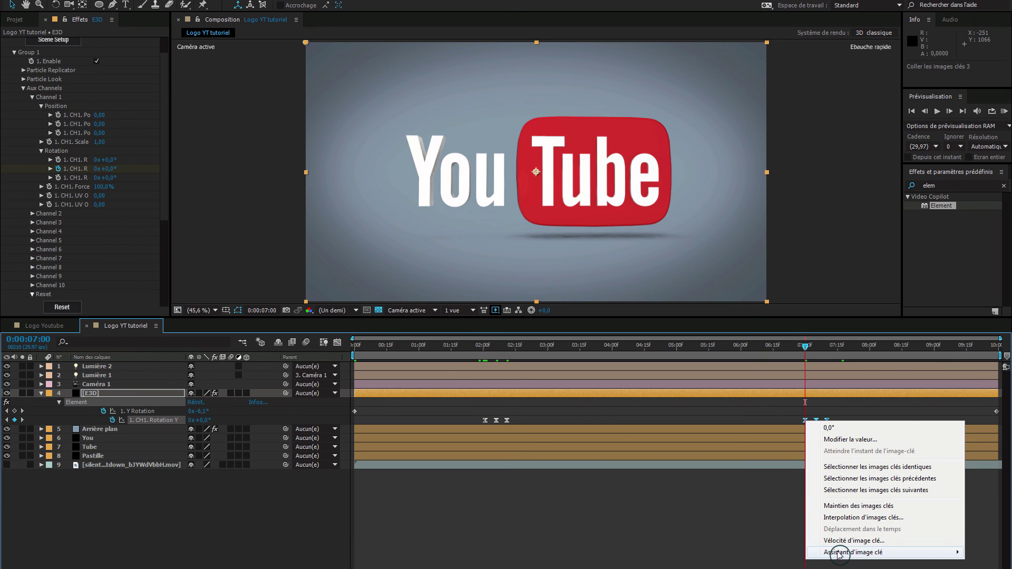
pyautogui.moveTo(839, 553)
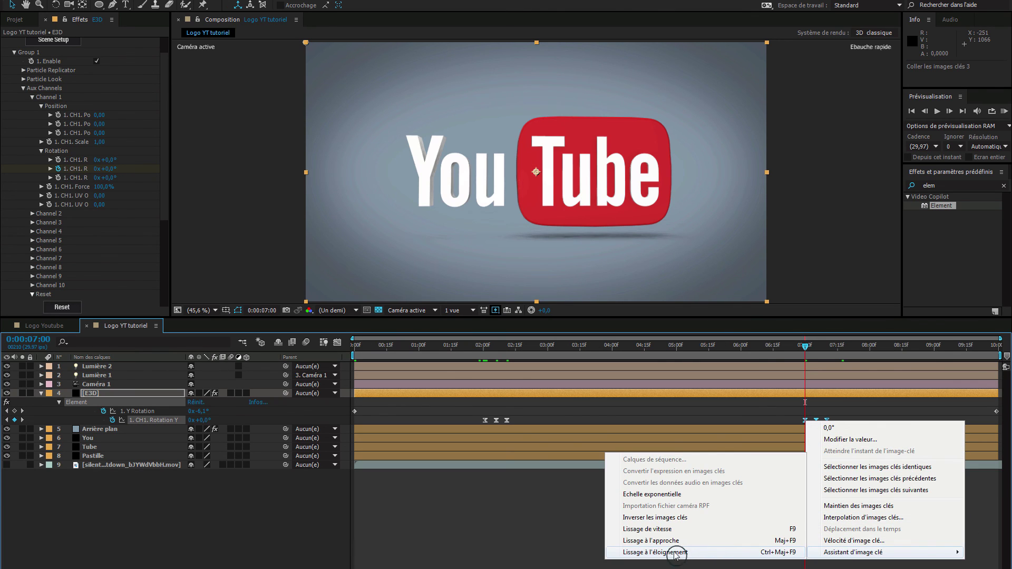
pyautogui.click(658, 518)
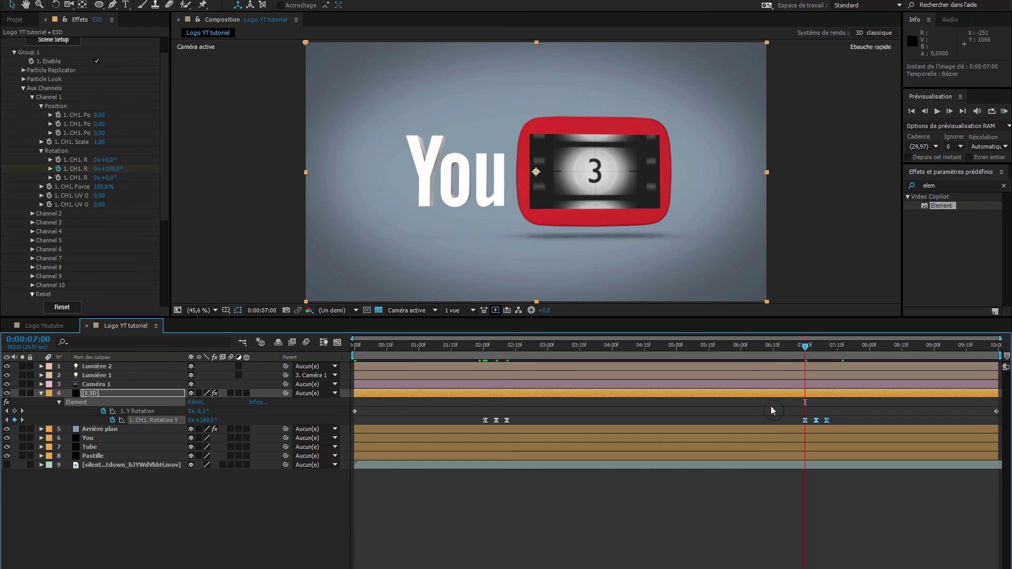
# - Collapse the E3D layer's properties and scrub through the whole timeline to check both badge flips
pyautogui.moveTo(806, 348); pyautogui.dragTo(980, 355)
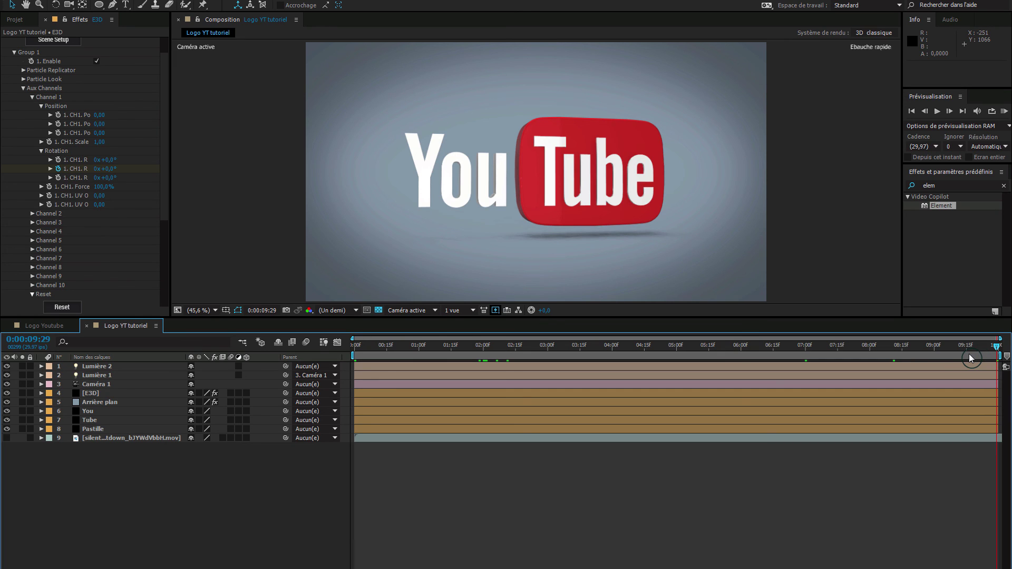
pyautogui.moveTo(995, 348); pyautogui.dragTo(604, 343)
pyautogui.moveTo(666, 350); pyautogui.dragTo(354, 350)
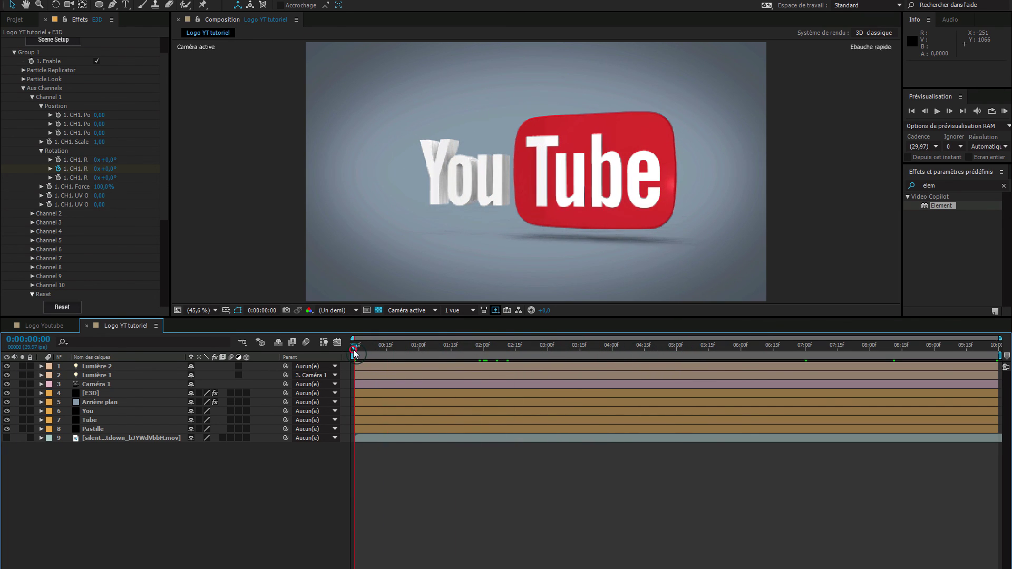